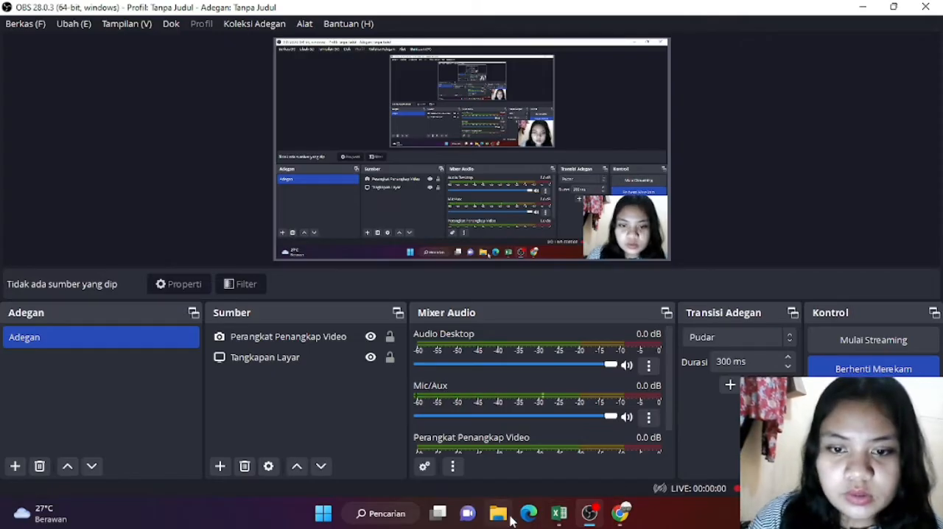
Step: Switch to the exam PDF in Chrome and review the question table, the helper table and the rules for the Jabatan column
click(610, 520)
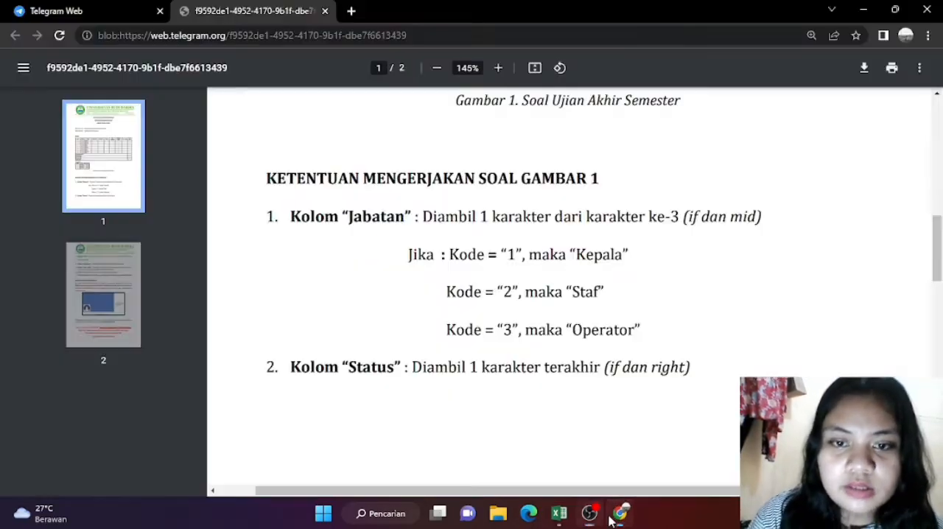
scroll(619, 346, up, 5)
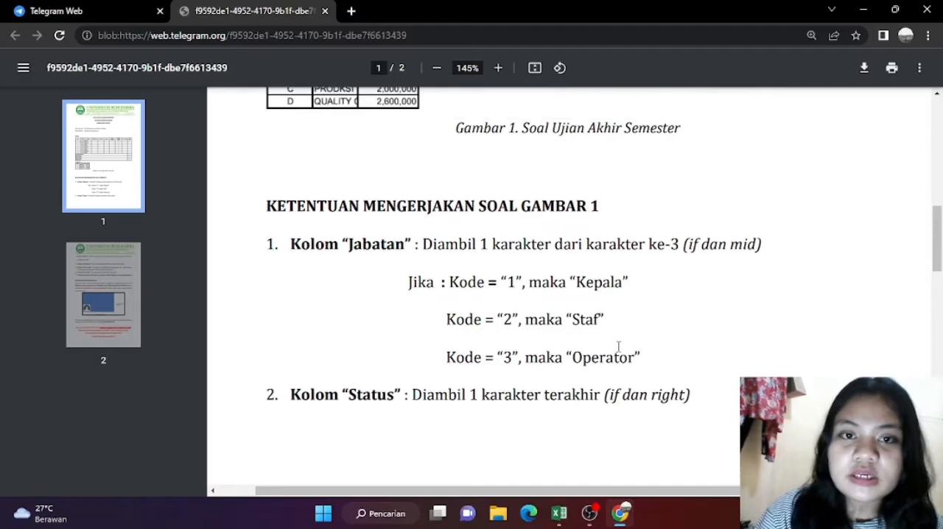
scroll(619, 346, up, 3)
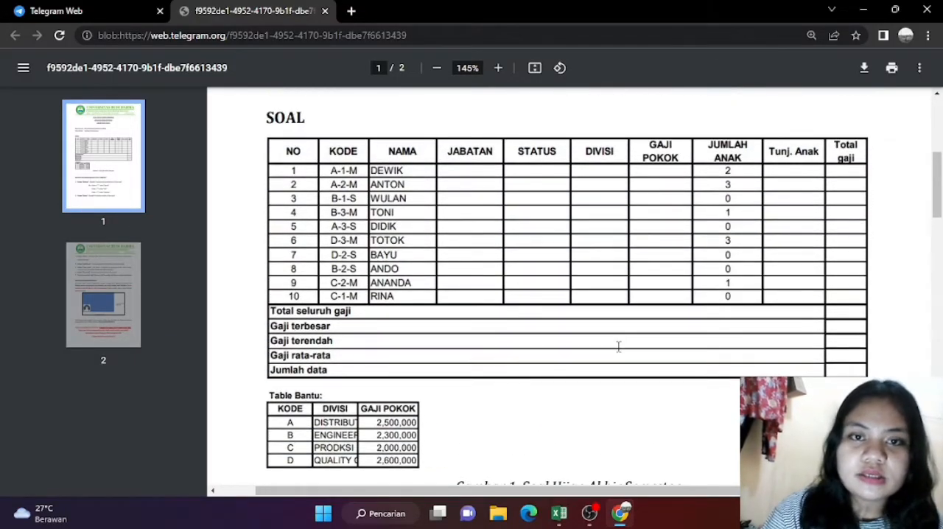
scroll(618, 346, down, 3)
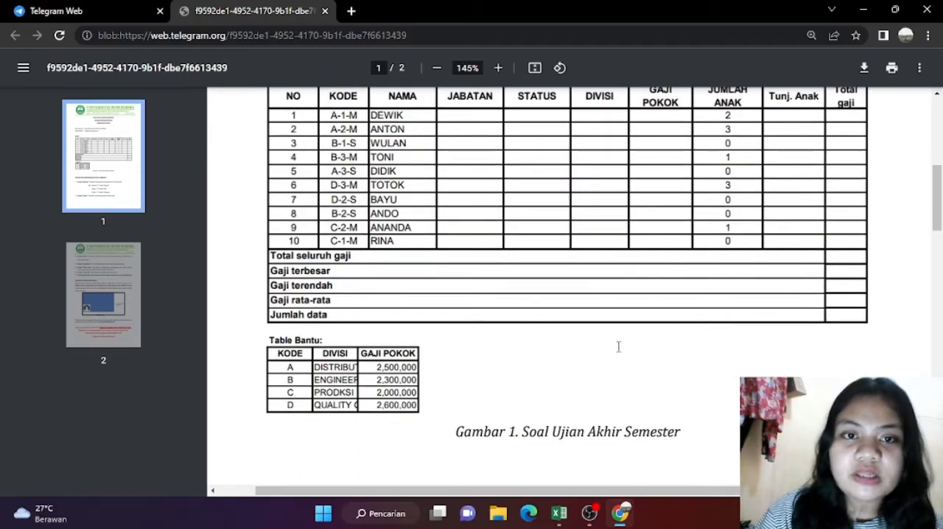
scroll(619, 346, down, 2)
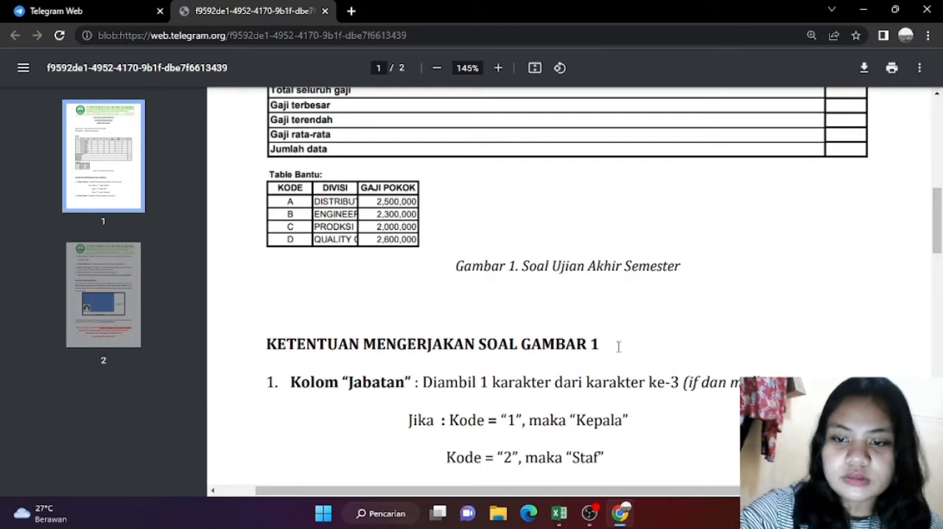
scroll(618, 347, down, 2)
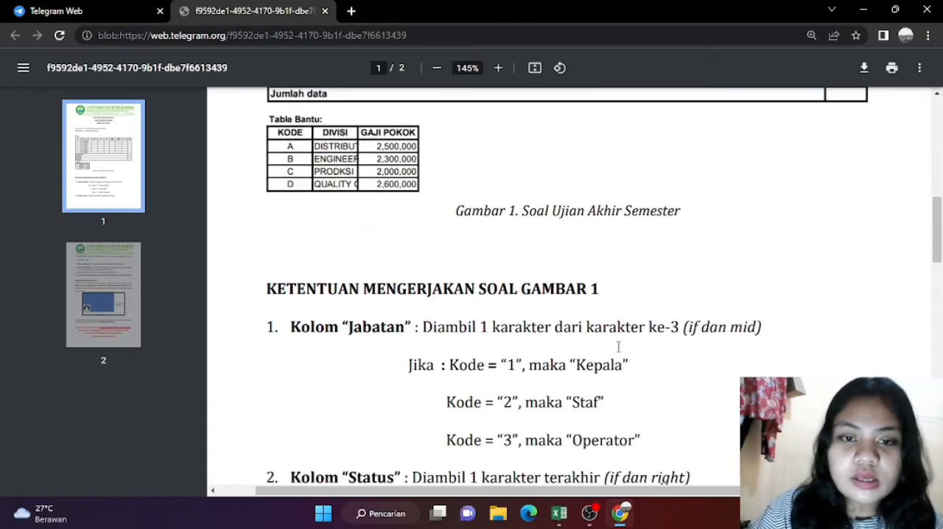
scroll(619, 346, down, 1)
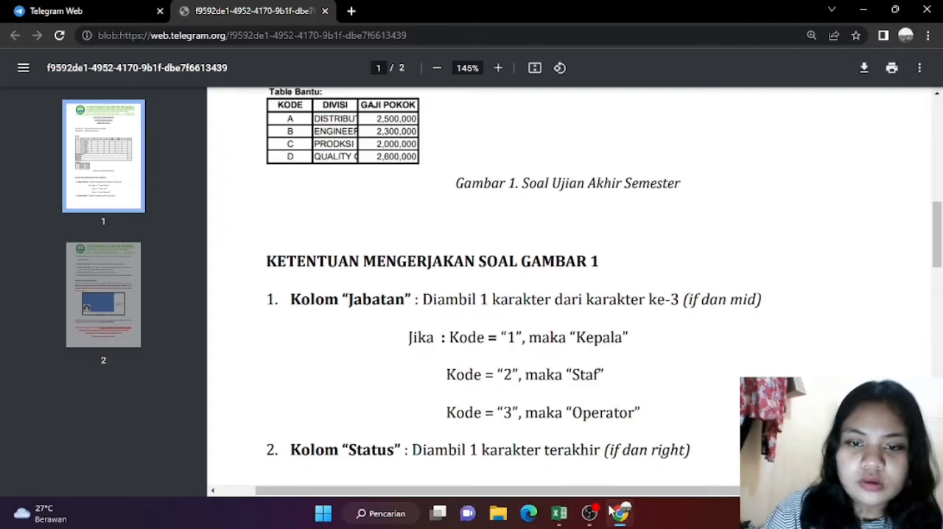
Step: Switch to the UAS workbook in Excel and start a formula in D2 under JABATAN with MID nested in IF
click(559, 513)
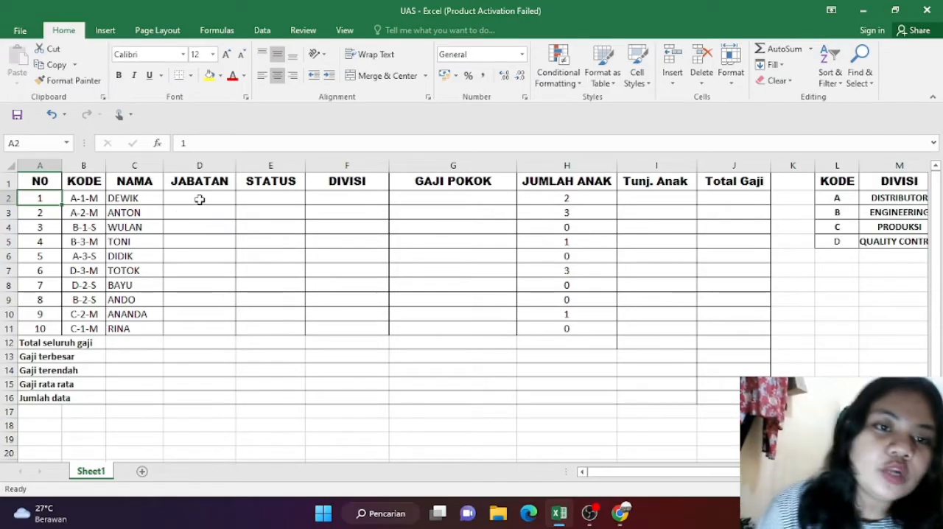
click(199, 199)
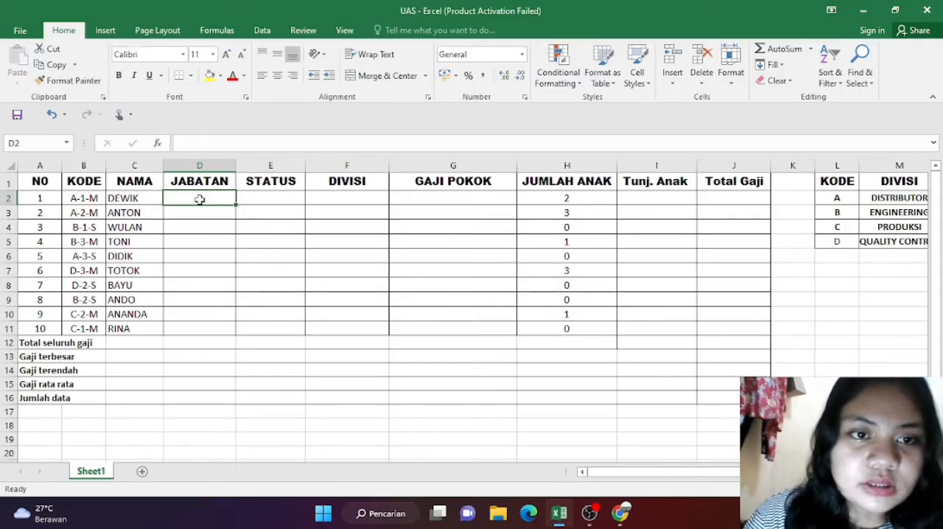
text(=)
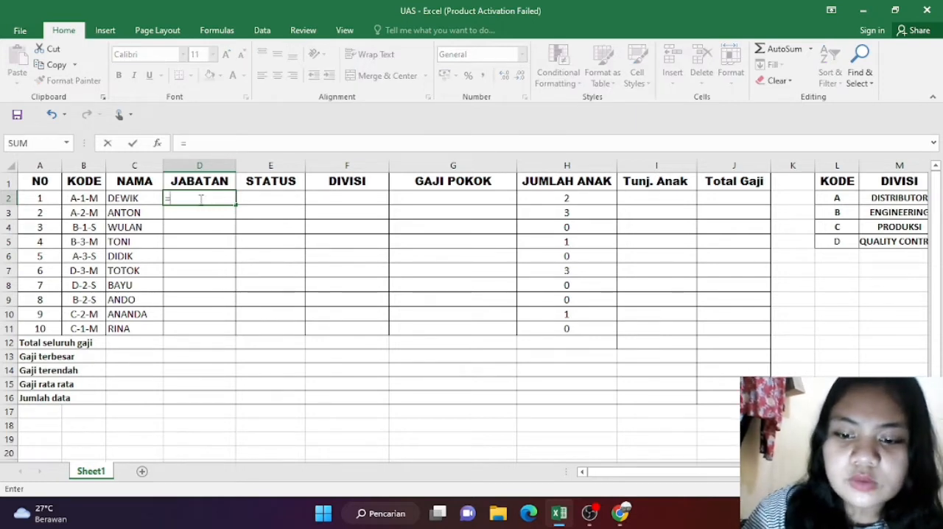
text(IF)
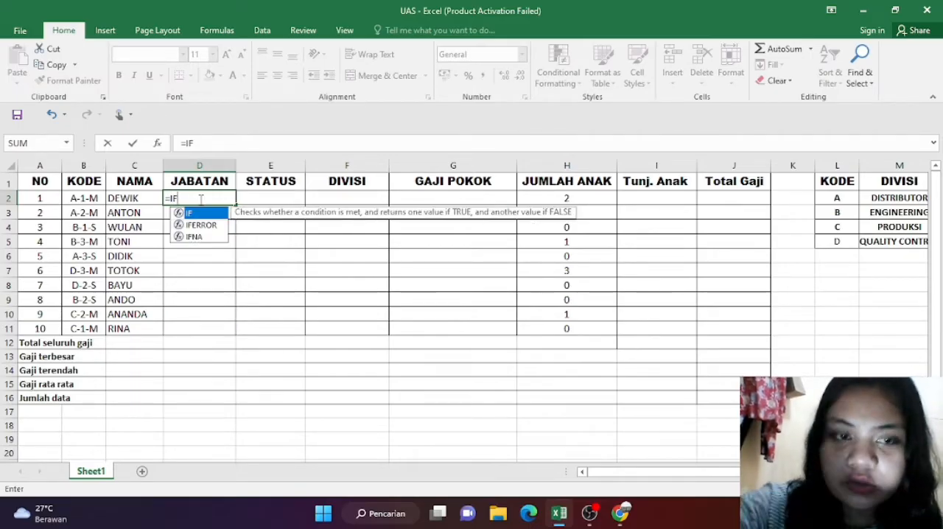
text((m)
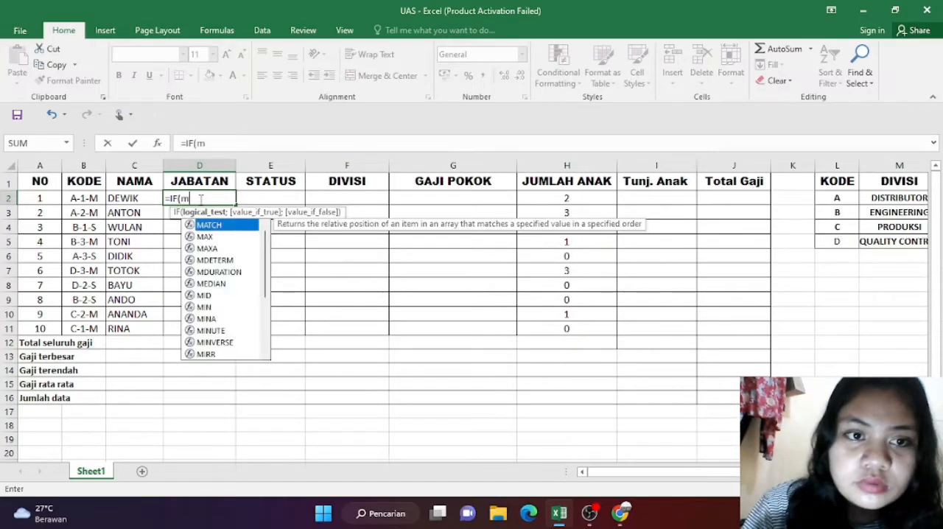
text(id)
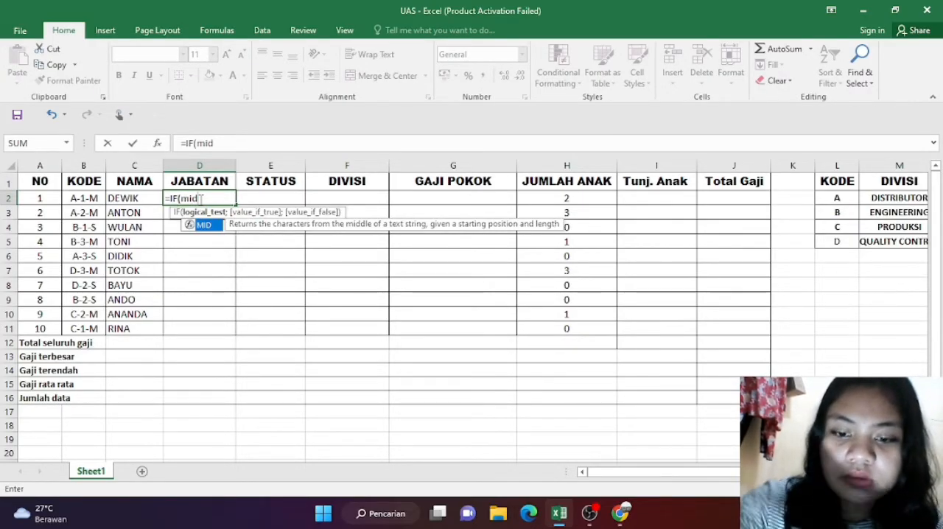
text(()
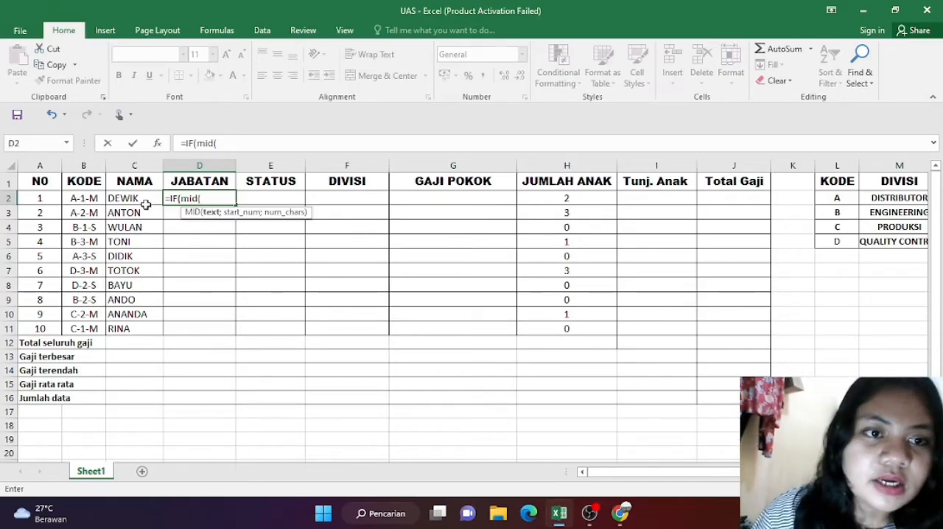
Step: Complete the MID function in D2 with text B2, start position 3 and length 1
click(94, 201)
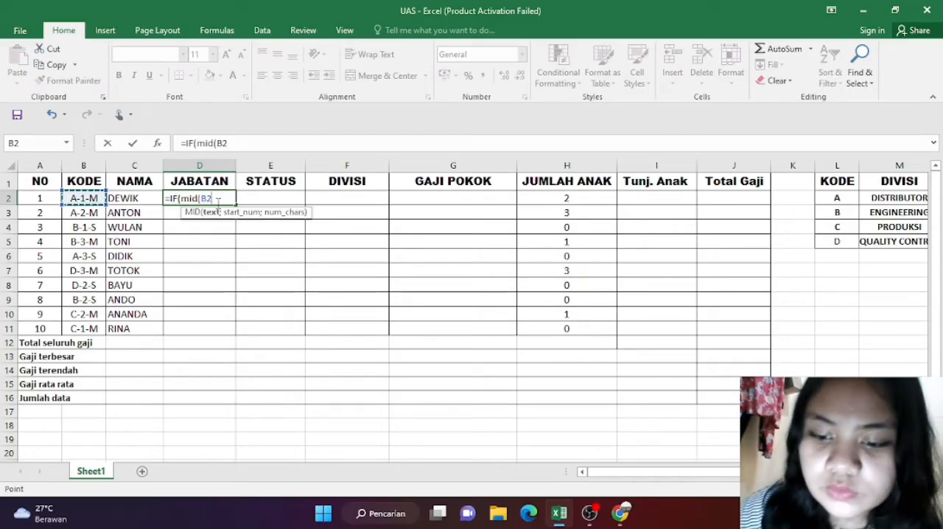
text(;)
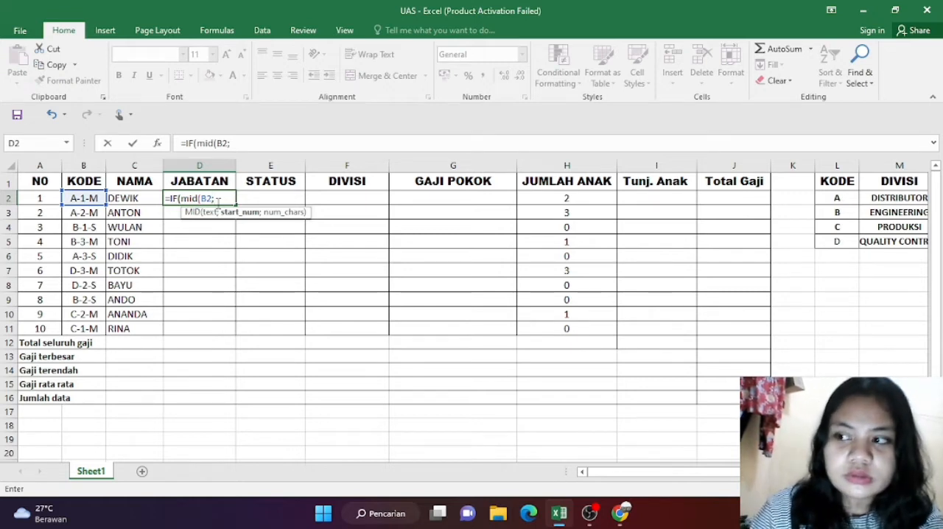
text(3)
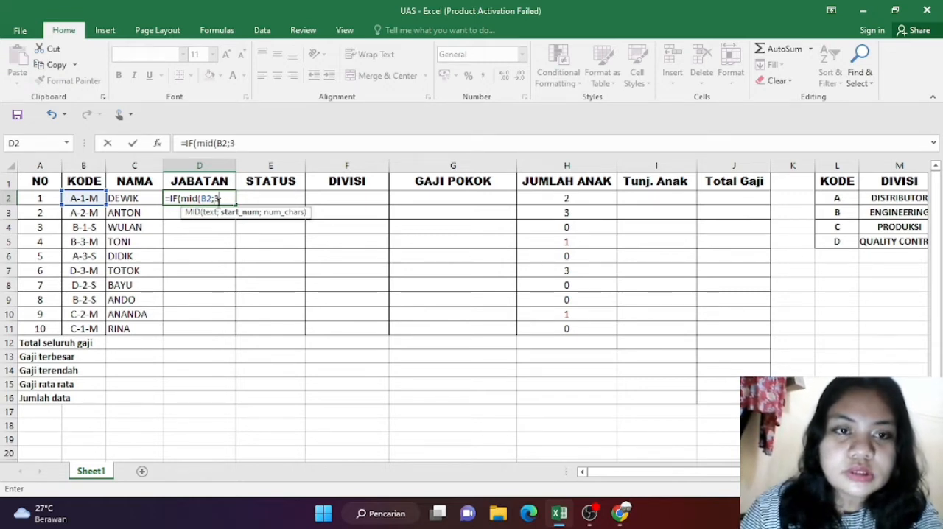
text(;1)
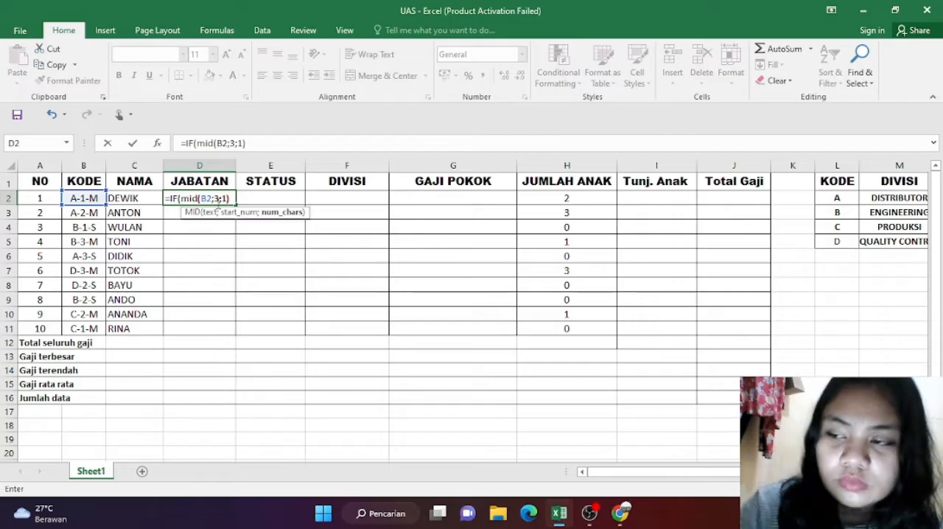
text())
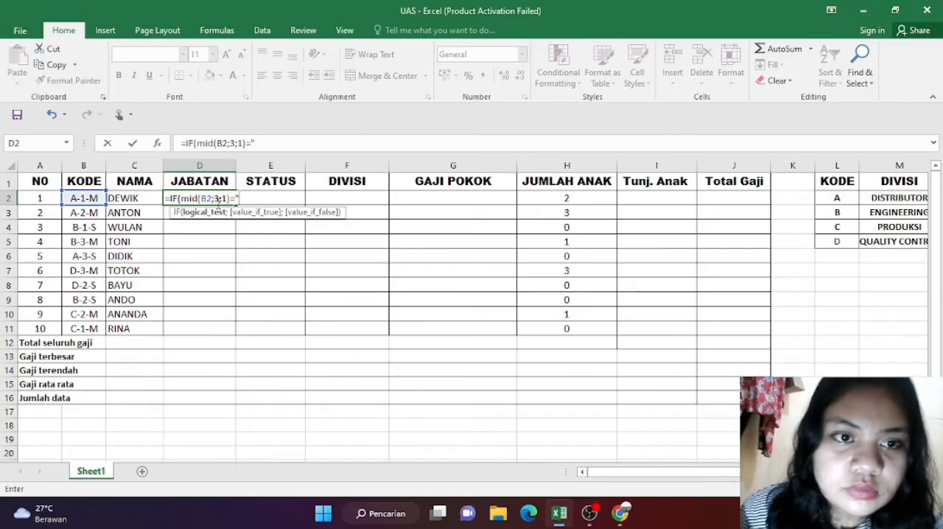
Step: Compare the extracted character with "1" and return "kepala" when true, leaving the IF ready for its false value
text(1)
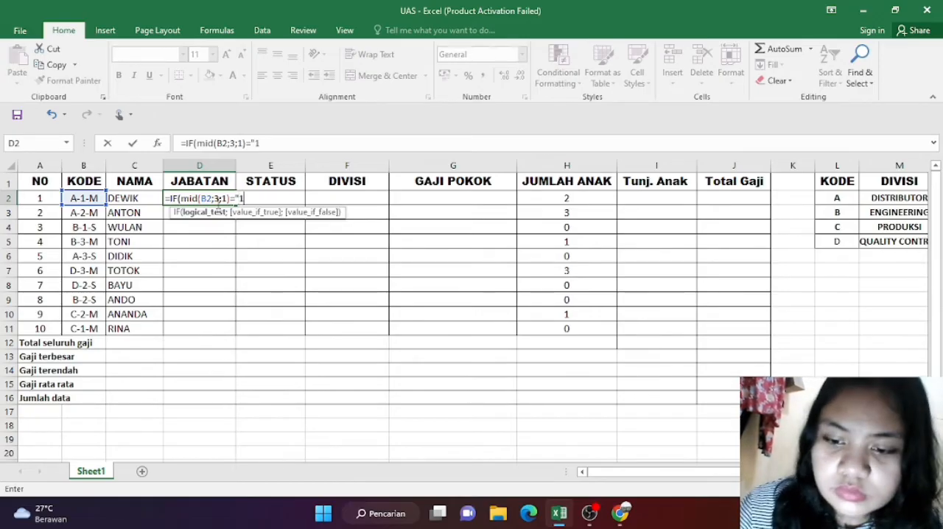
text(";)
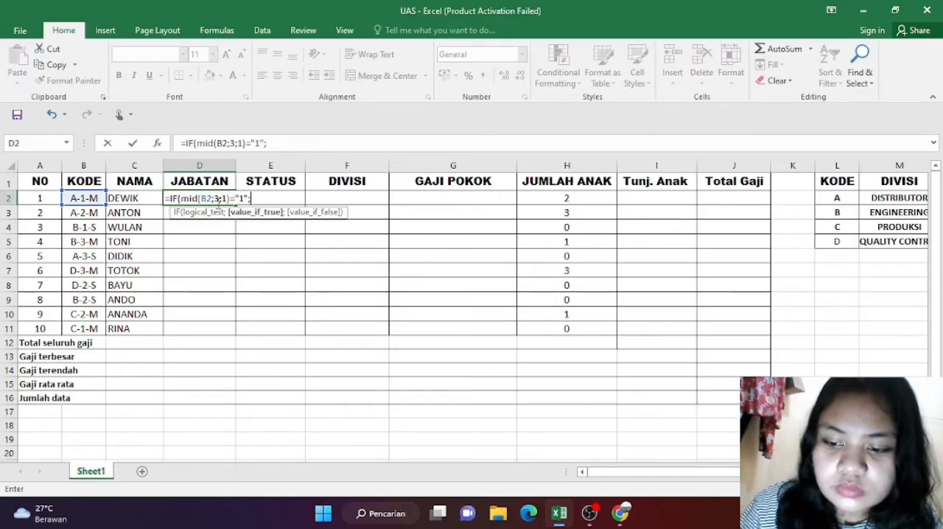
text(")
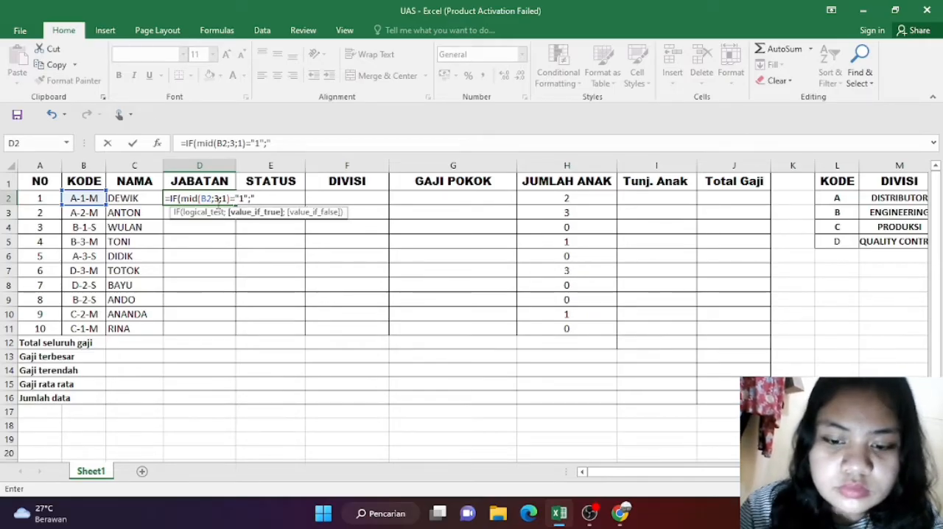
text(kepala)
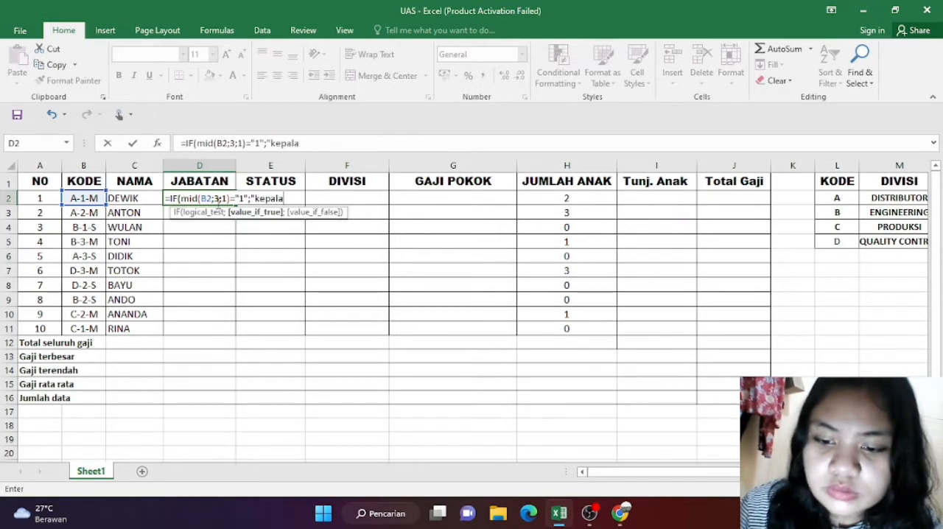
text(")
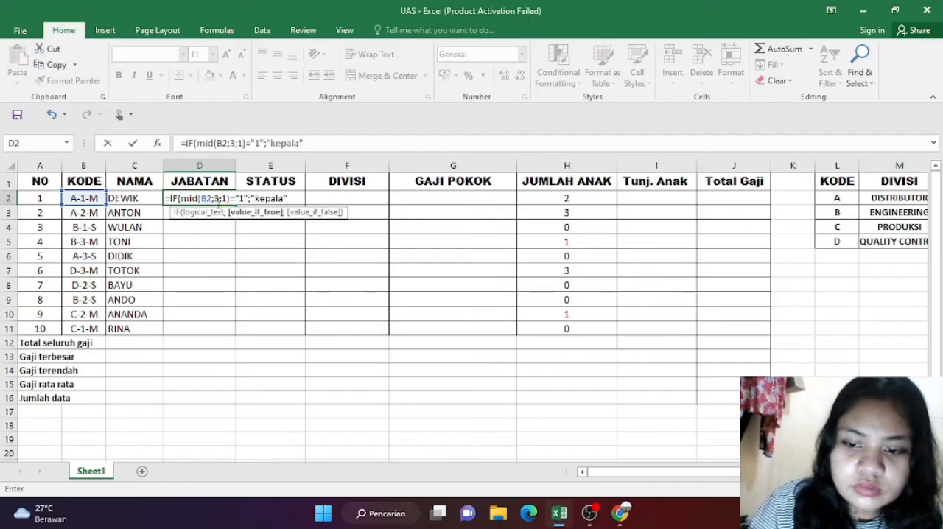
text(;)
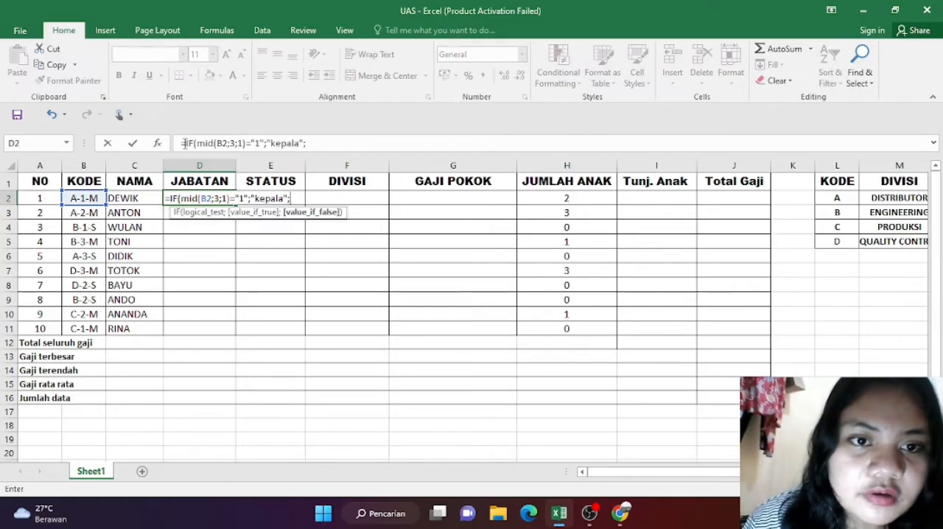
Step: Duplicate the first IF clause as the false value of D2's formula and change the duplicate's compared code to "2"
drag(186, 142, 308, 143)
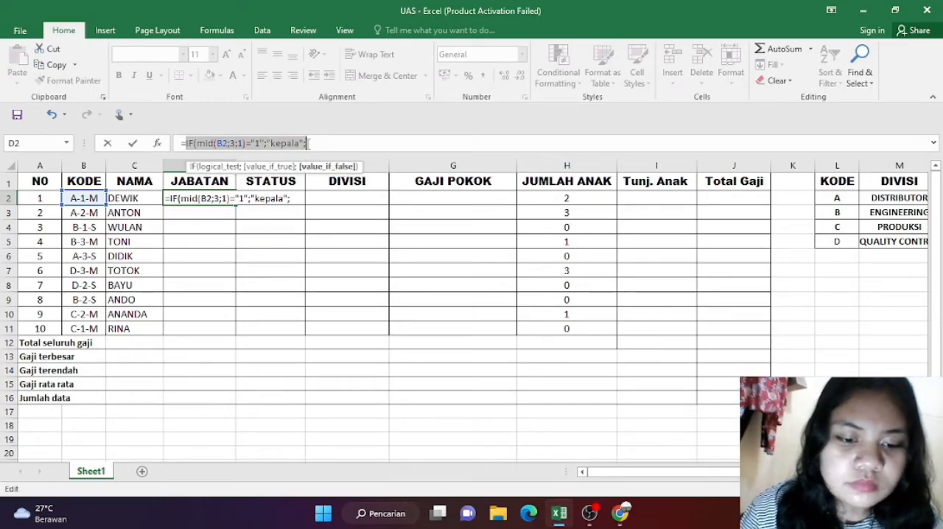
key(ctrl+c)
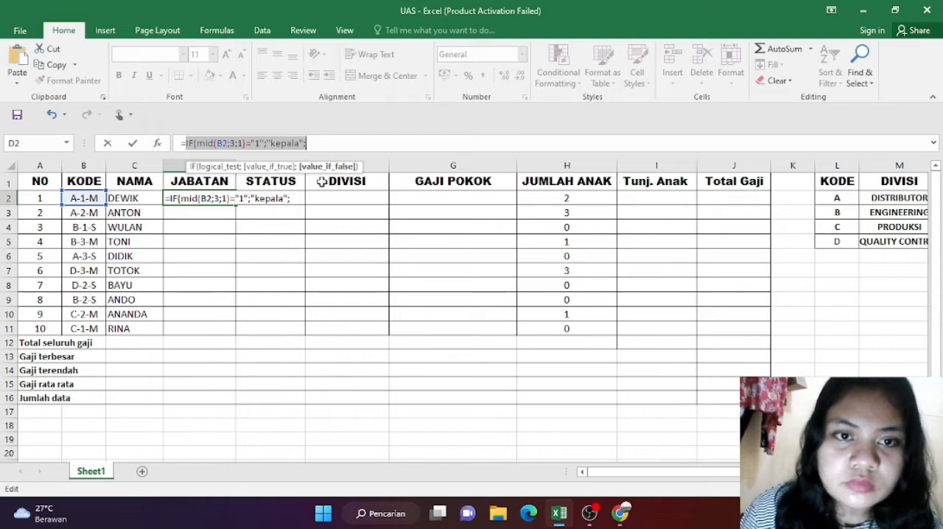
click(293, 199)
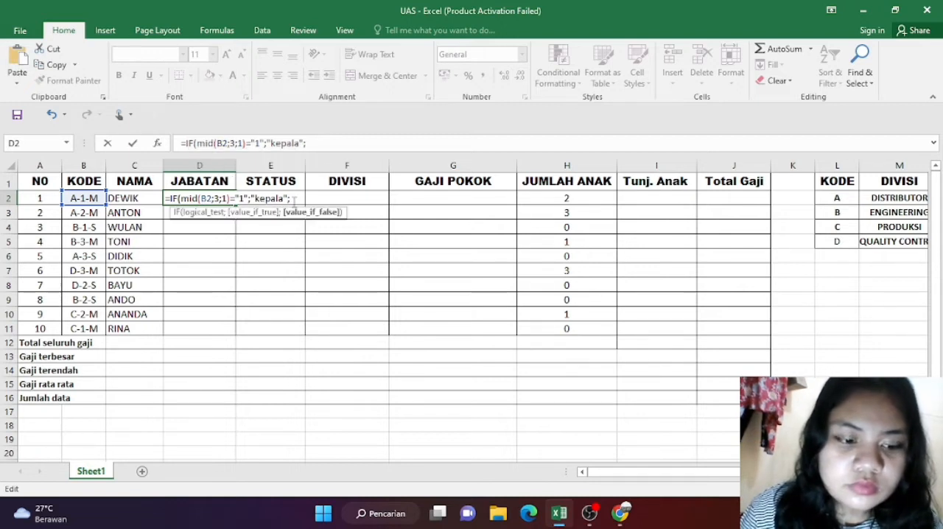
key(ctrl+v)
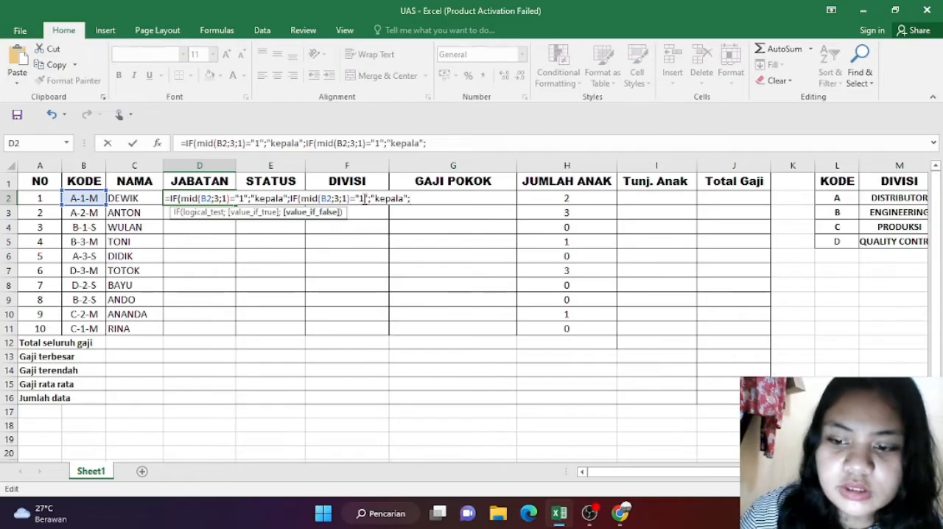
key(BackSpace)
click(364, 198)
key(BackSpace)
text(2)
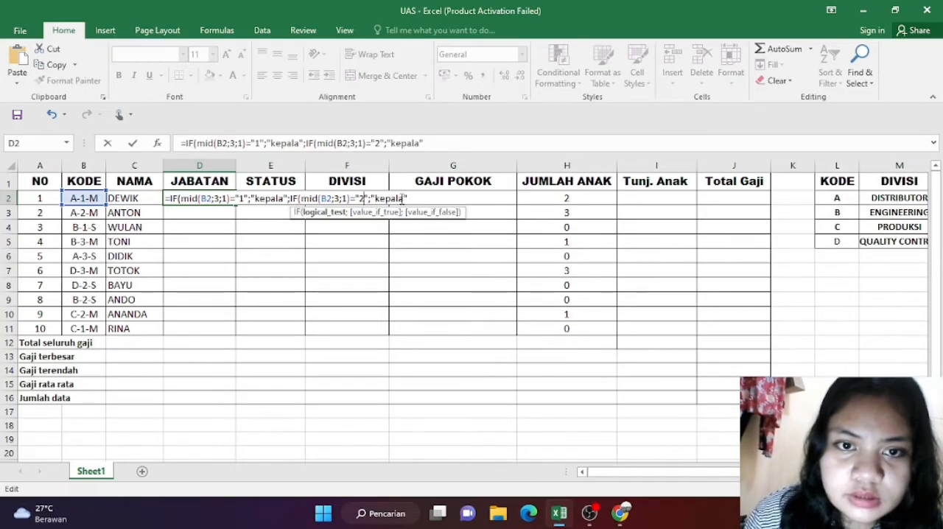
Step: Replace the second IF clause's true result with "staff" and add a semicolon after it for the false value
click(404, 199)
key(BackSpace)
key(BackSpace)
key(BackSpace)
key(BackSpace)
key(BackSpace)
key(BackSpace)
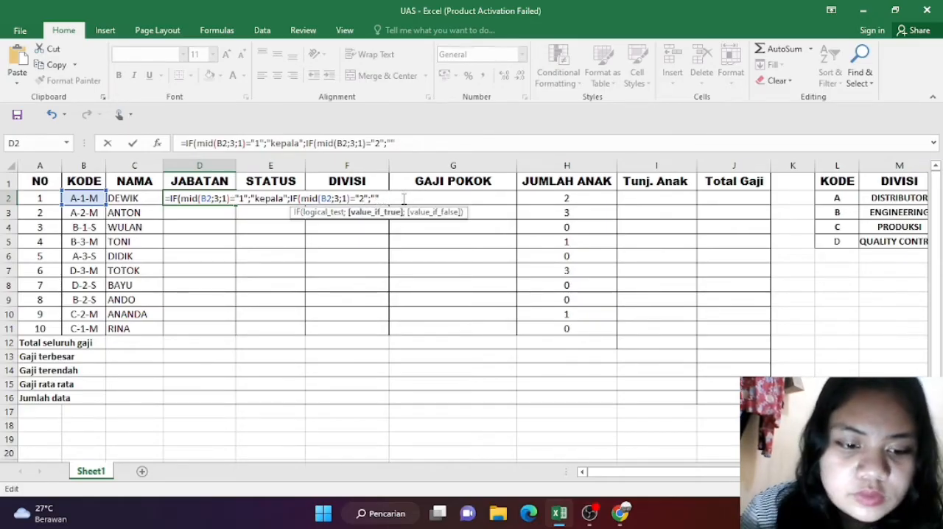
text(staff)
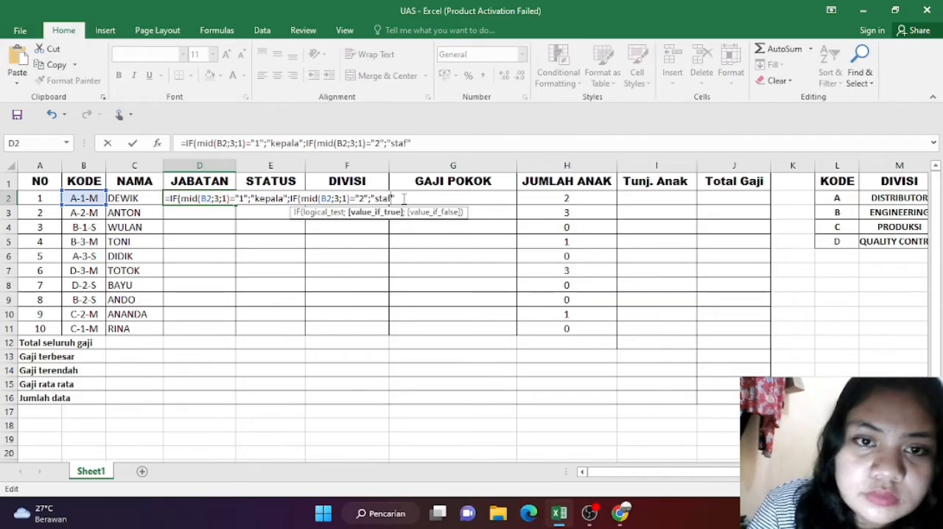
click(425, 201)
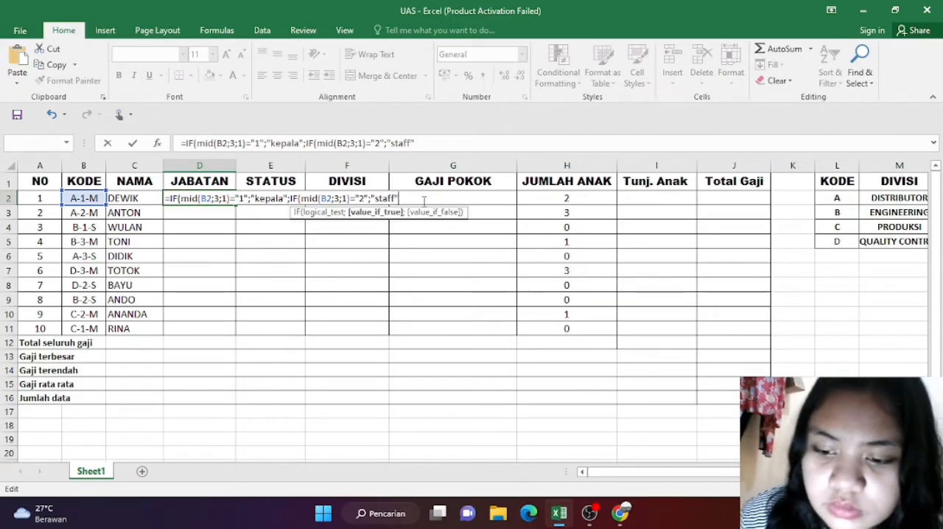
text(;)
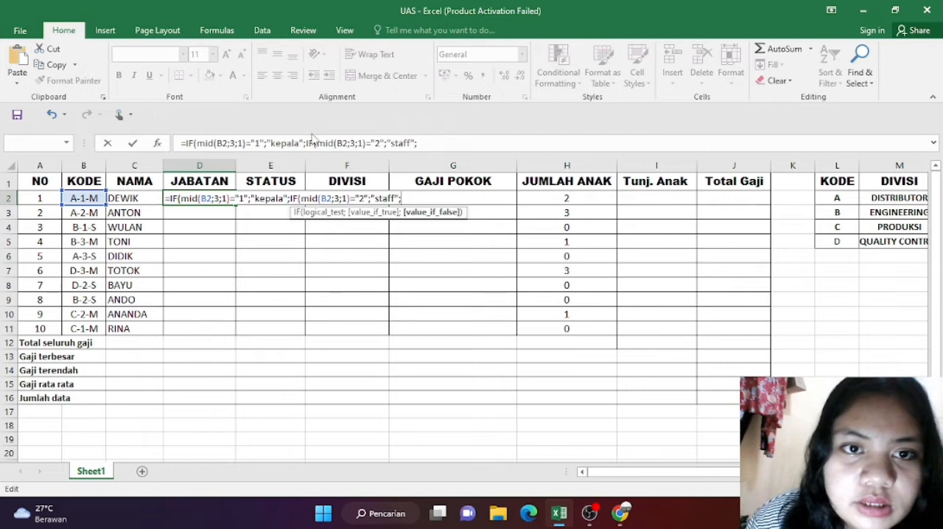
Step: Duplicate the second IF clause as its own false value in D2's formula and change the duplicate's compared code to "3"
drag(304, 142, 343, 139)
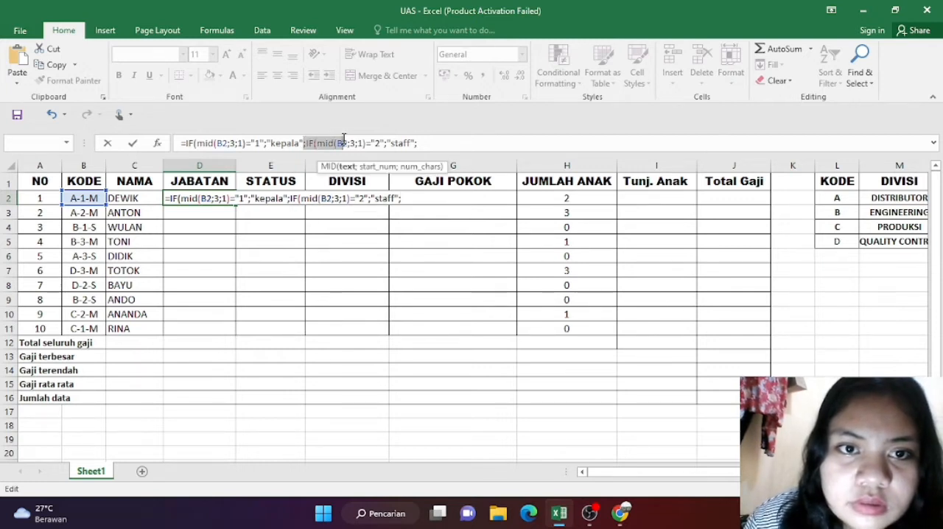
click(442, 141)
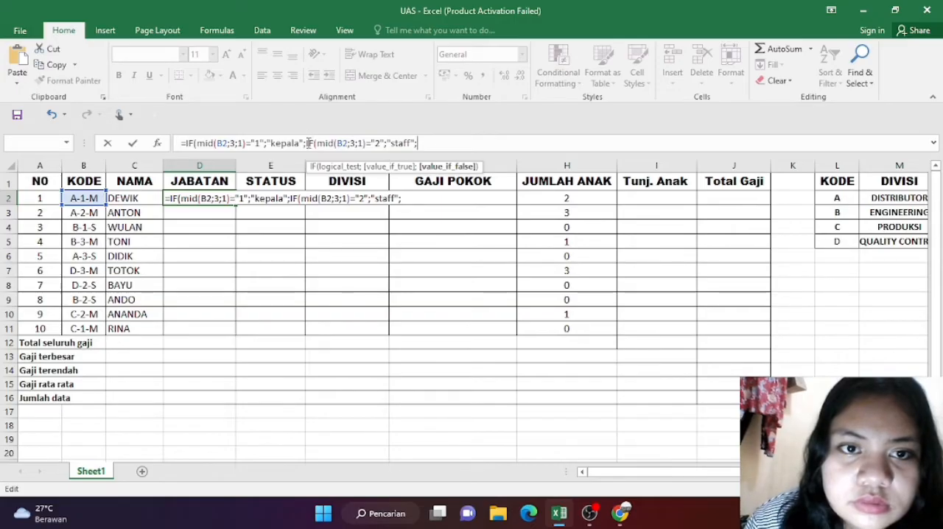
drag(307, 142, 420, 143)
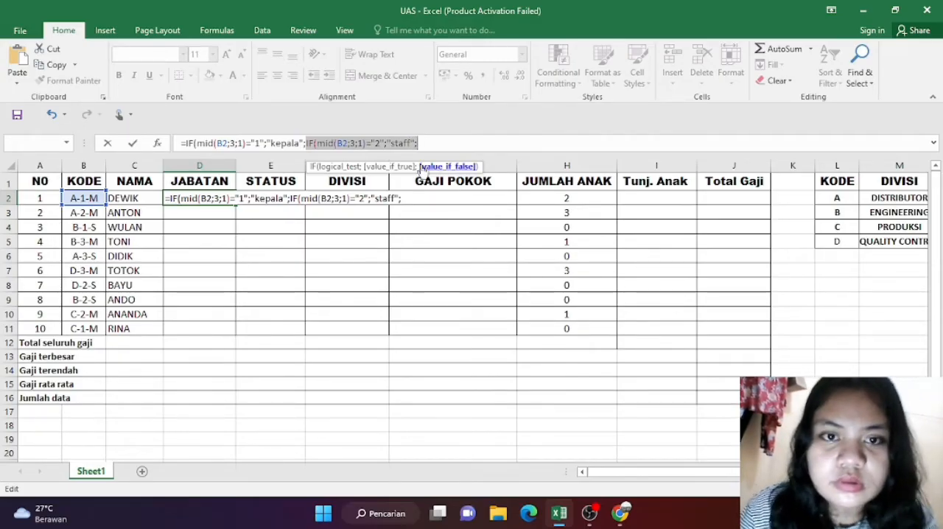
click(408, 200)
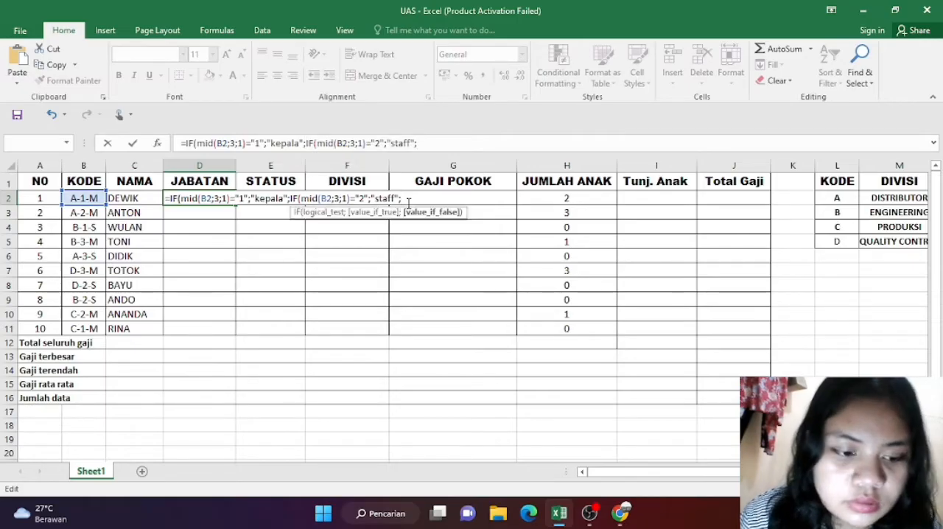
key(ctrl+v)
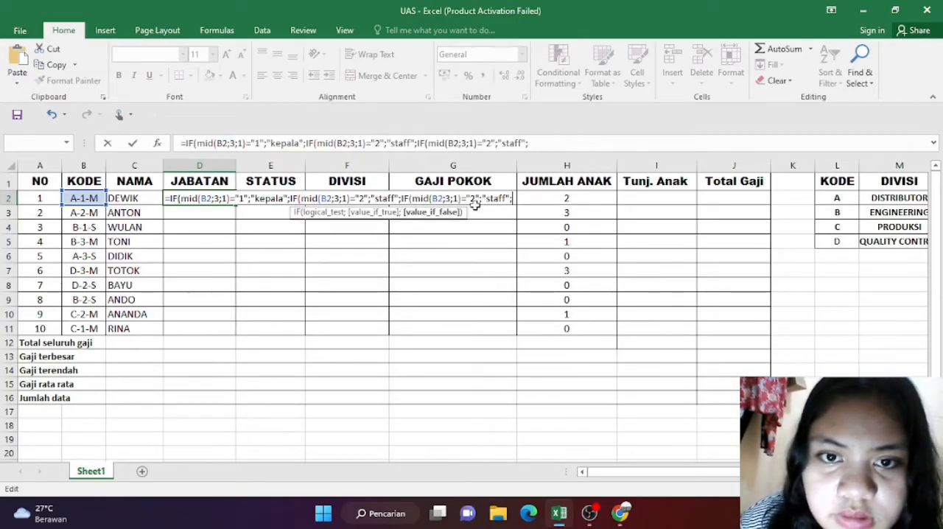
click(472, 198)
key(BackSpace)
text(3)
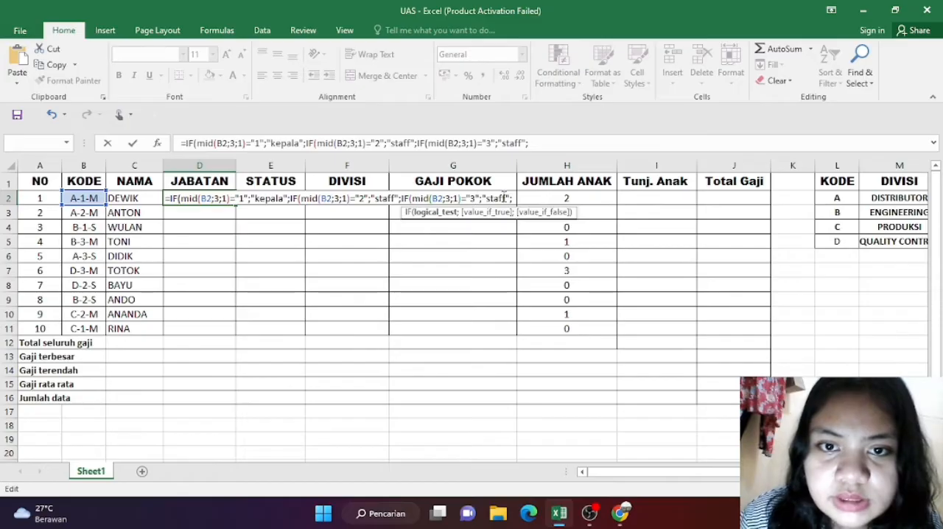
Step: Replace the true result of the third IF clause in D2's formula with "operator"
click(504, 198)
key(BackSpace)
key(BackSpace)
key(BackSpace)
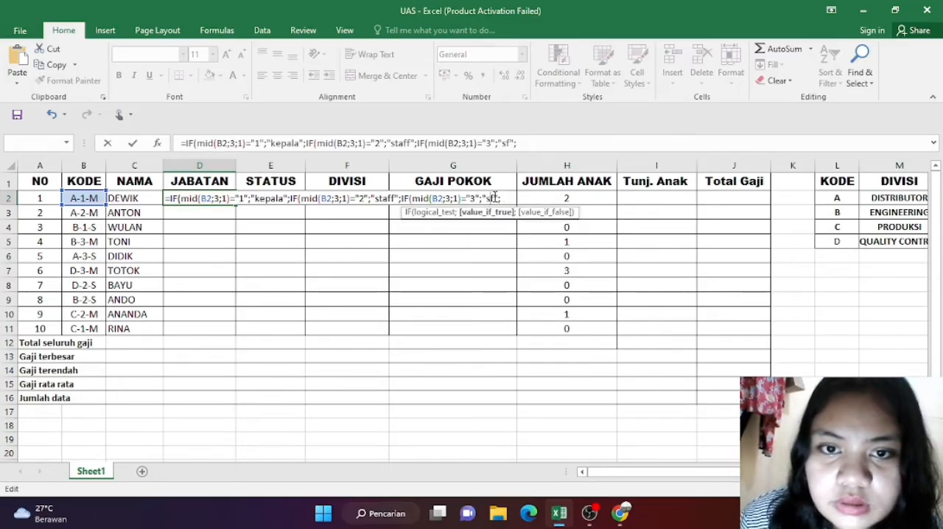
key(BackSpace)
key(BackSpace)
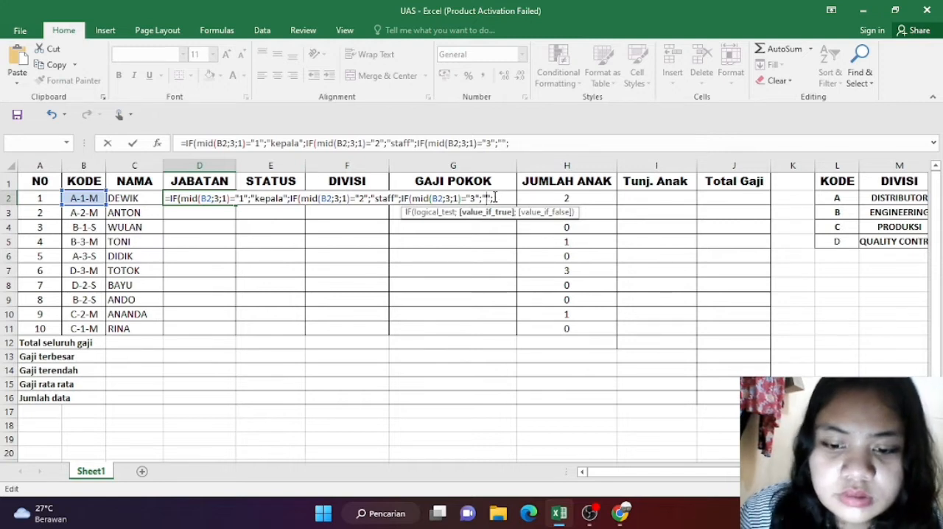
text(opera)
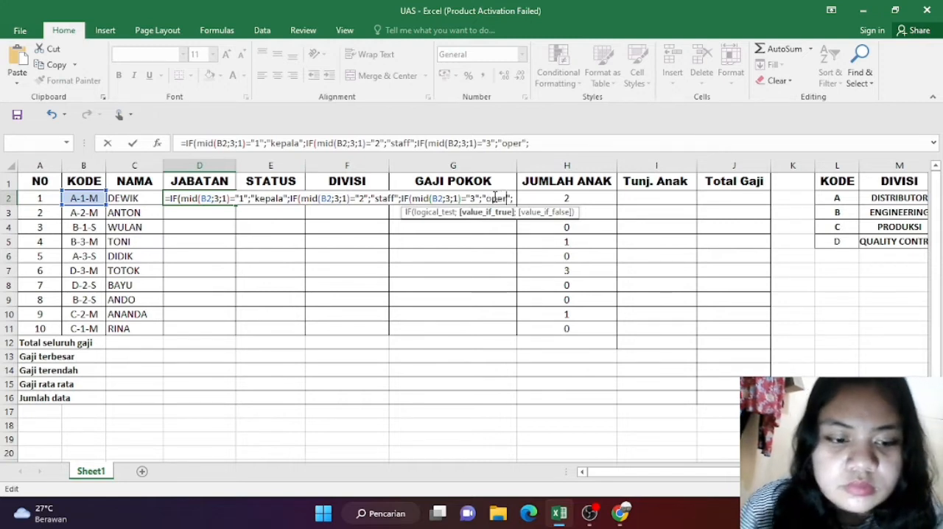
text(tor)
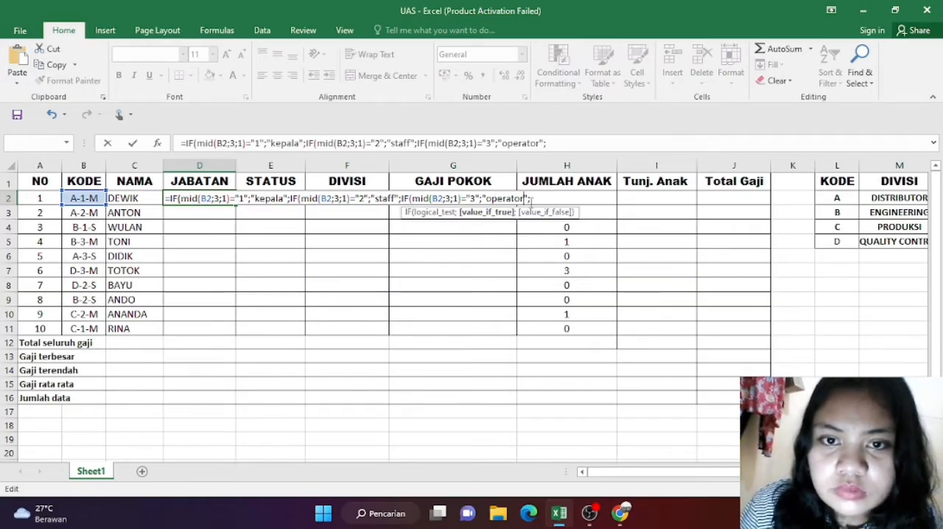
Step: Give the third IF in D2 the false value "-", close all three nested IFs and commit the formula
click(535, 199)
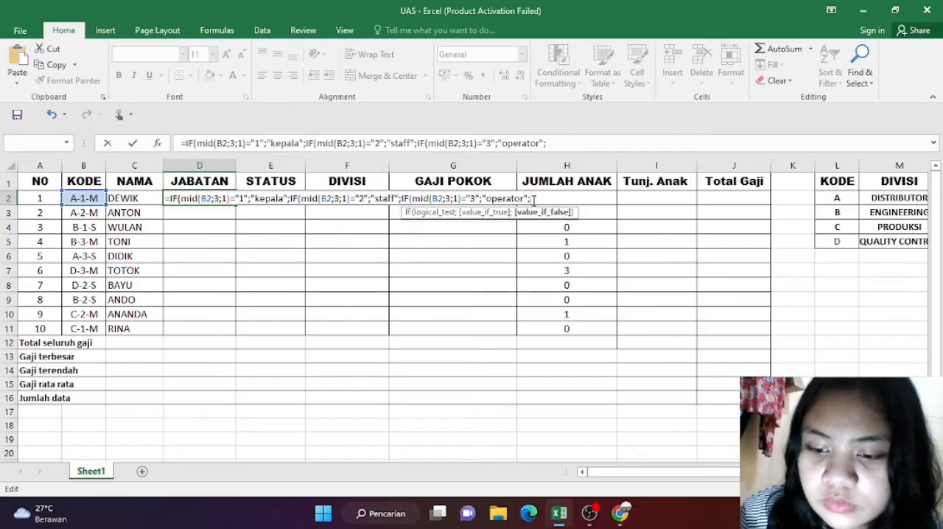
text("-)
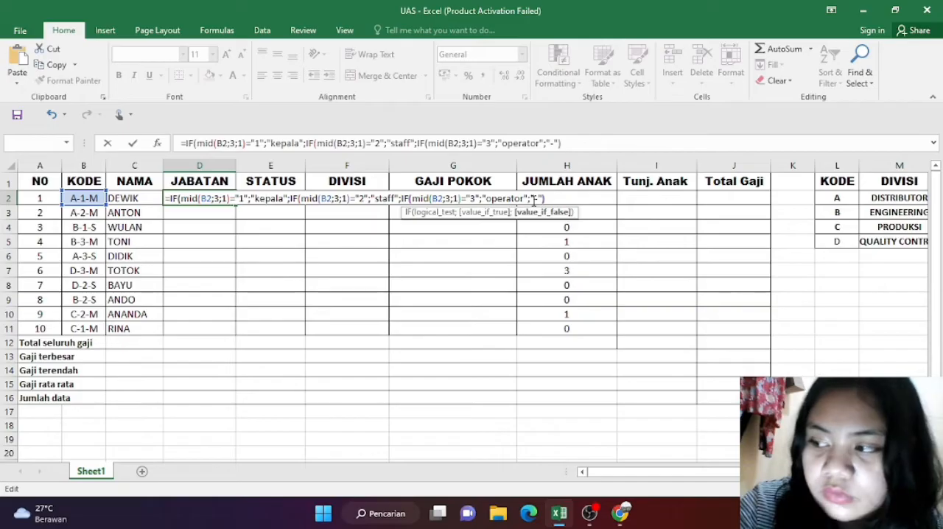
text())
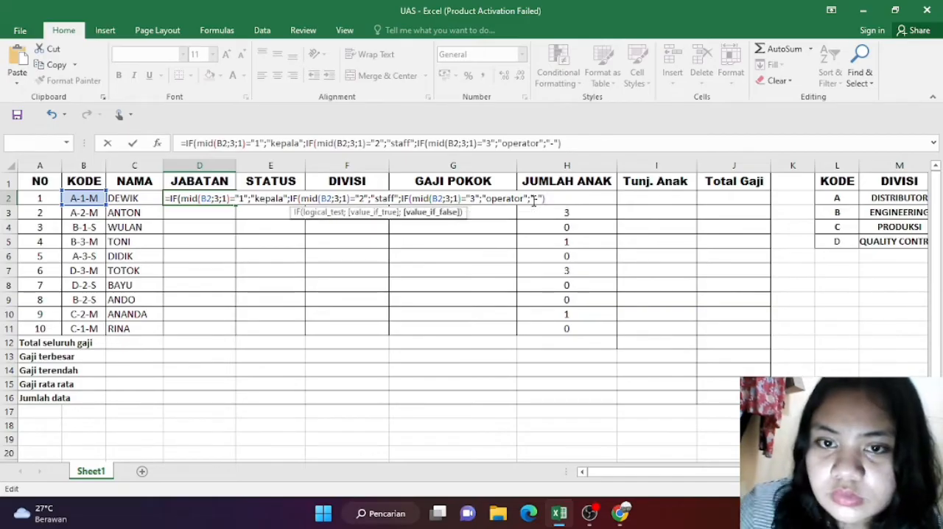
key(BackSpace)
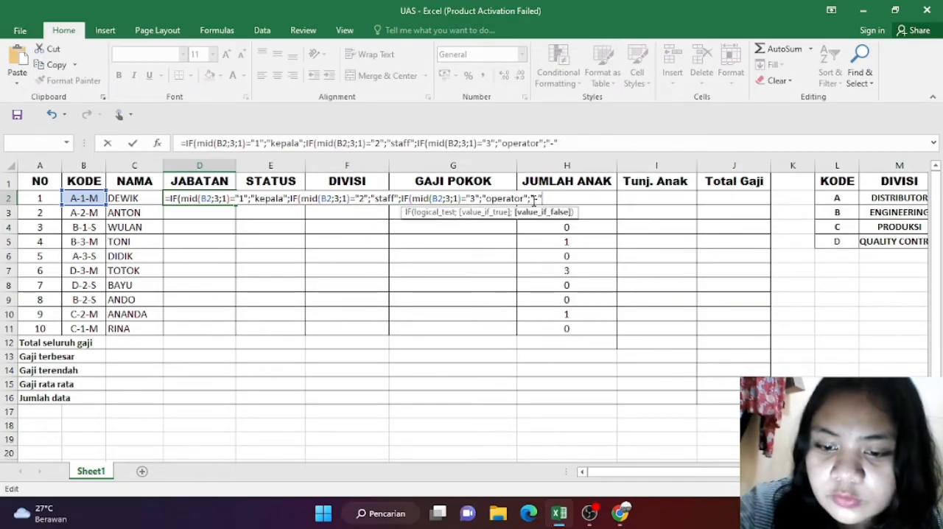
text())))
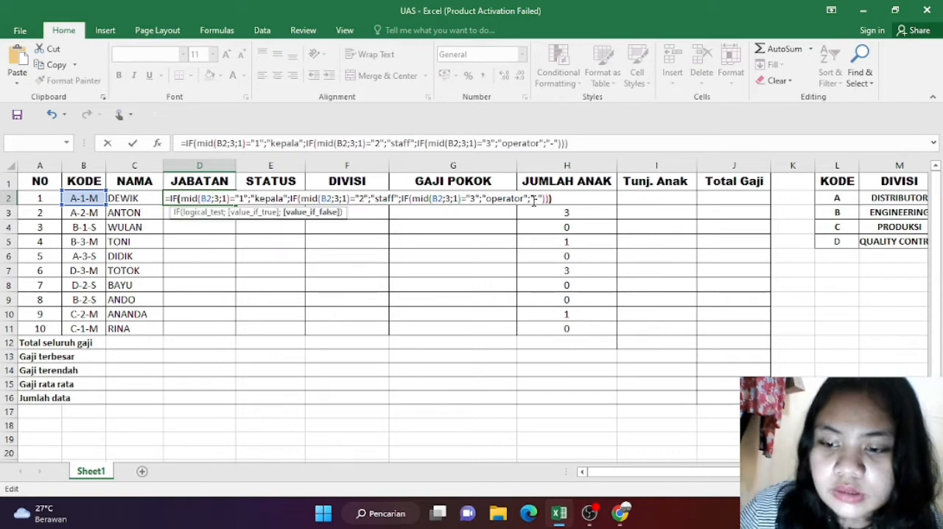
key(Return)
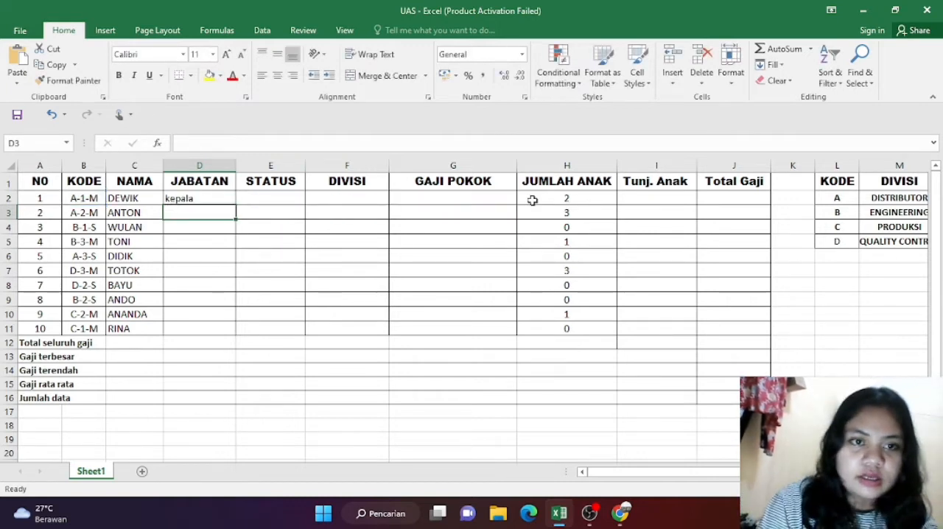
Step: Fill the JABATAN formula from D2 down through D11
click(226, 199)
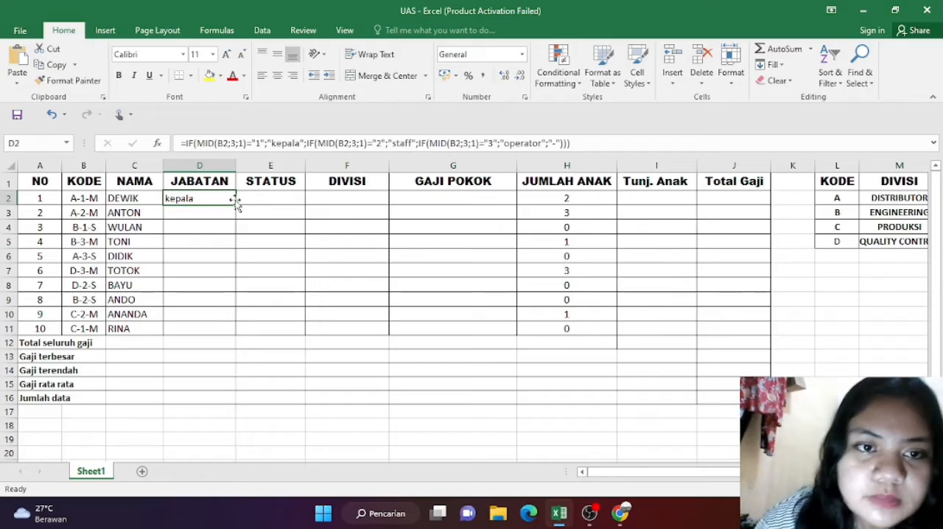
drag(234, 205, 242, 327)
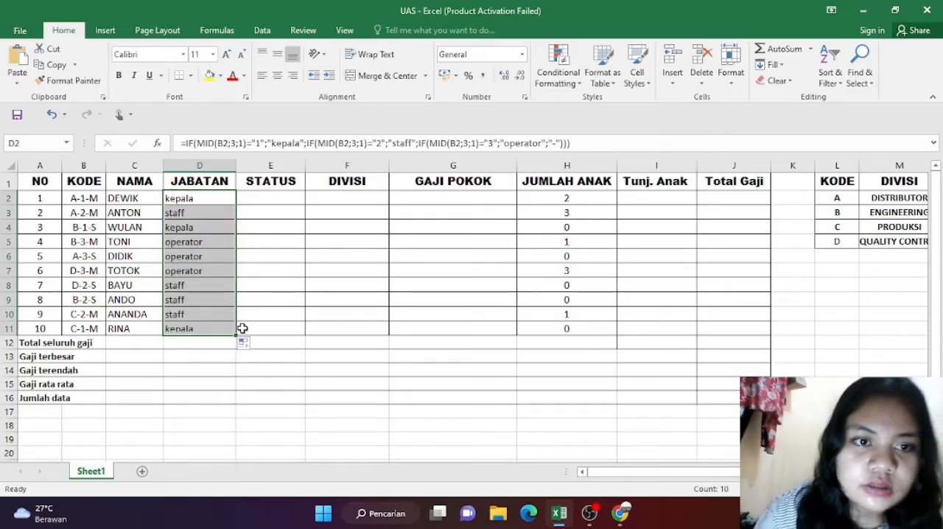
click(268, 247)
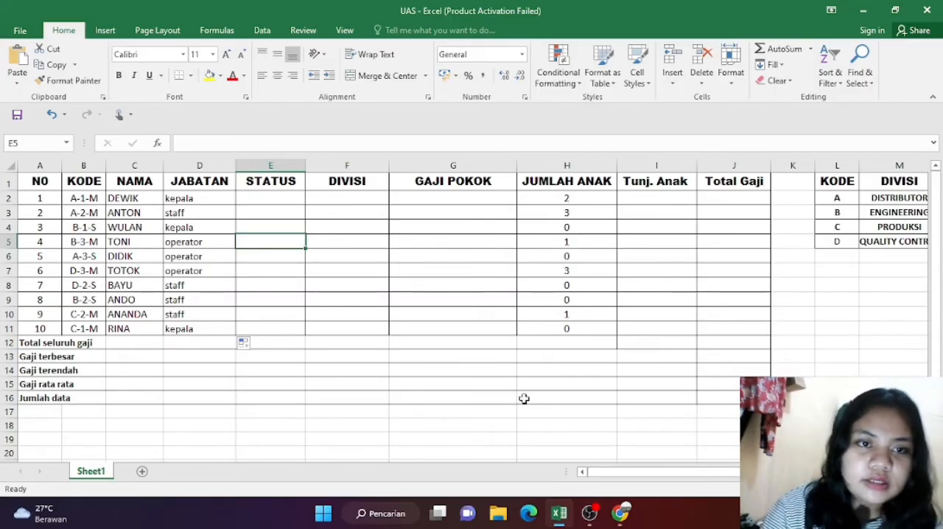
Step: Check the Status column rule in the exam PDF in Chrome, and begin E2's formula in Excel with RIGHT nested inside an IF
click(621, 513)
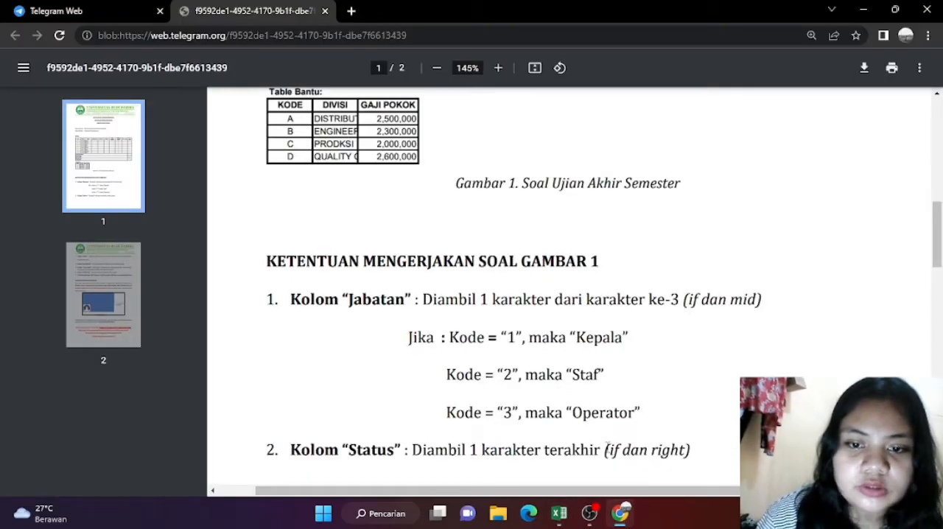
click(559, 515)
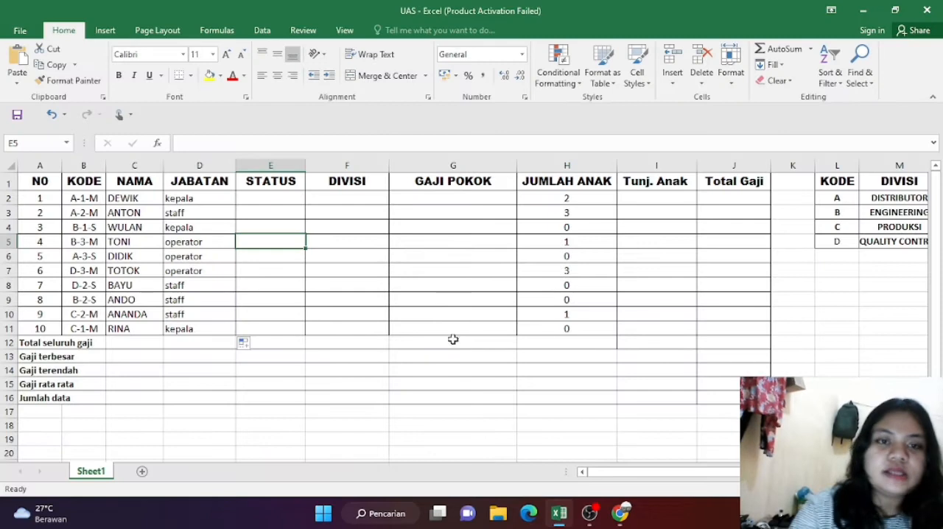
click(276, 204)
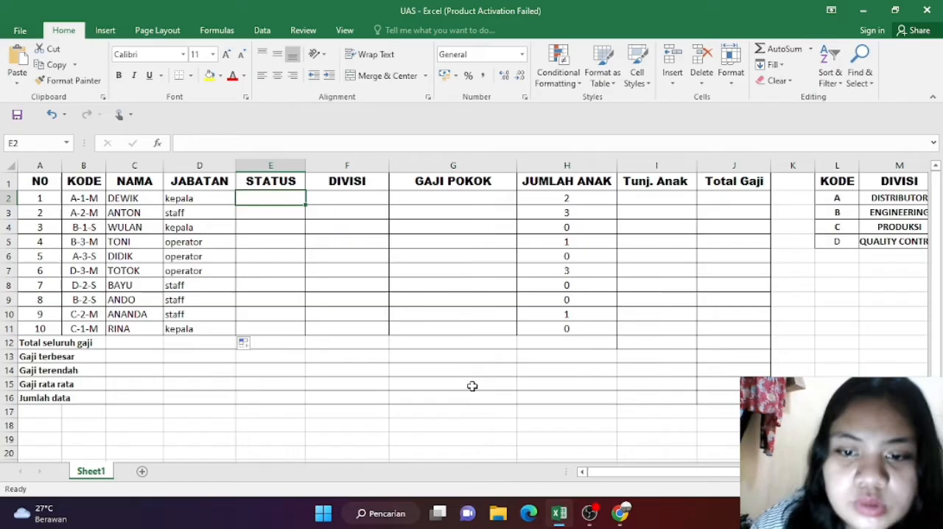
click(622, 516)
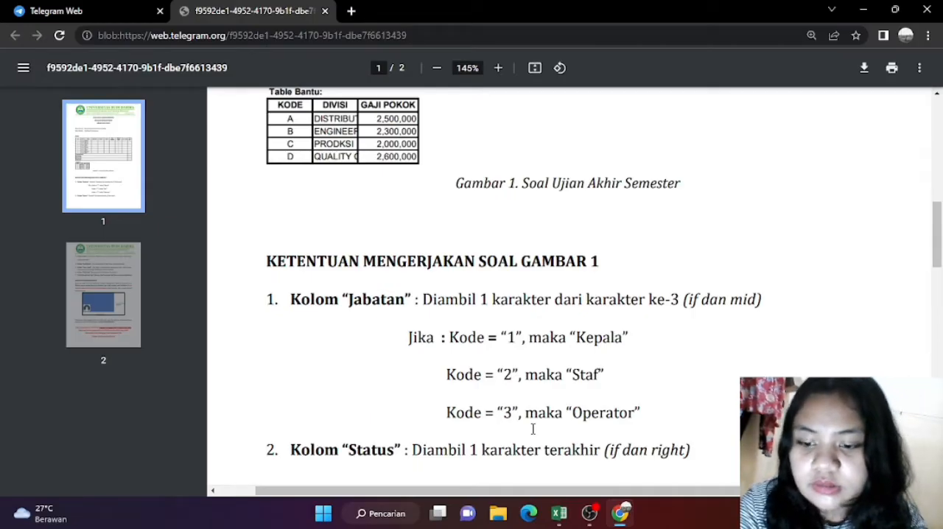
click(493, 478)
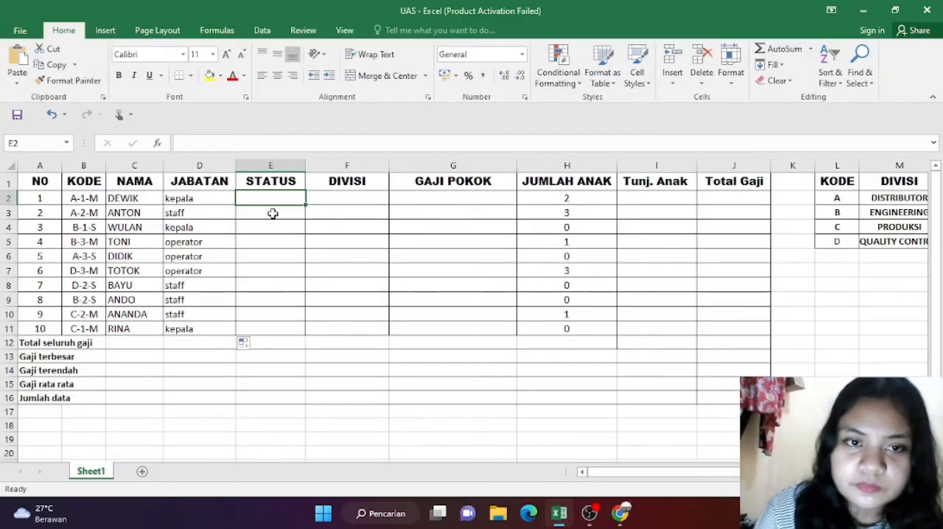
text(=)
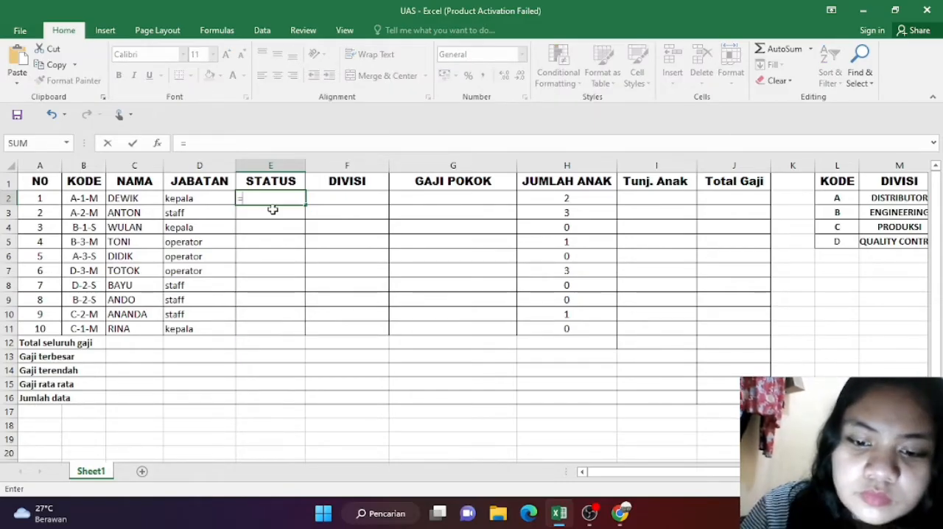
text(if)
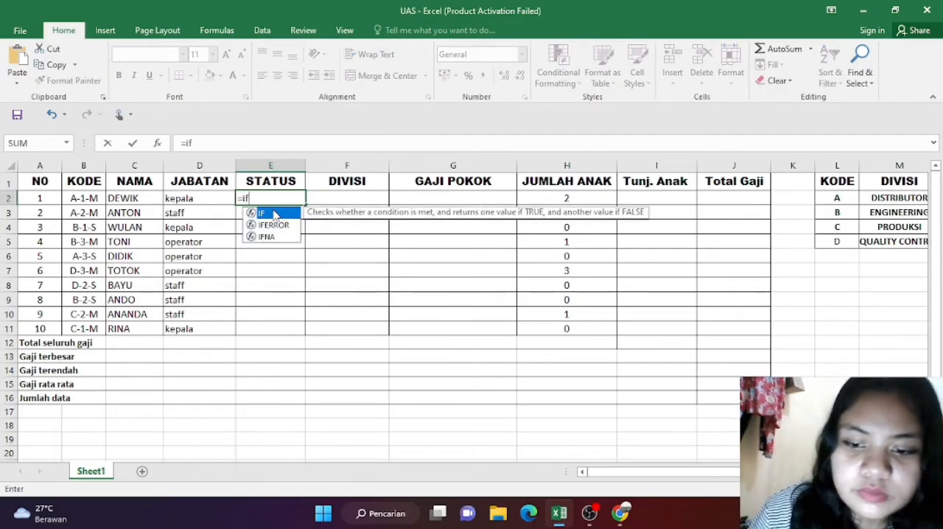
text(()
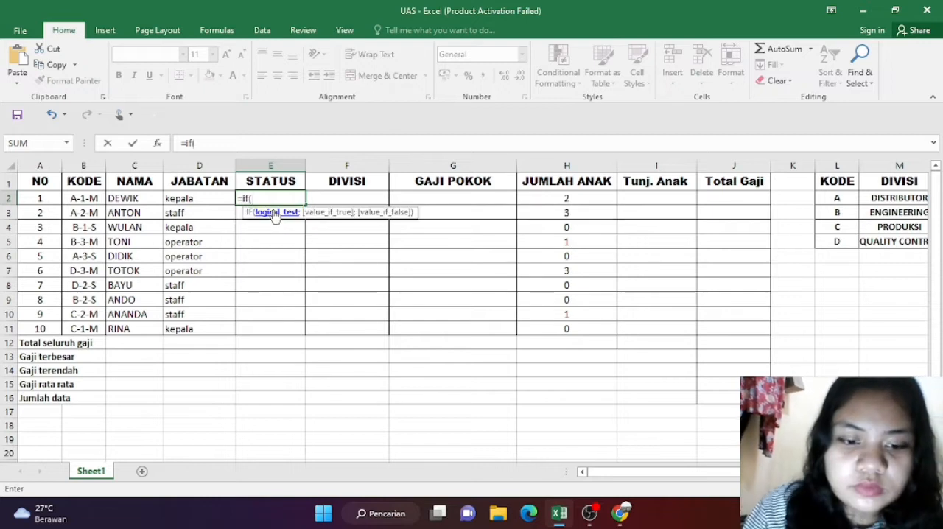
text(righ)
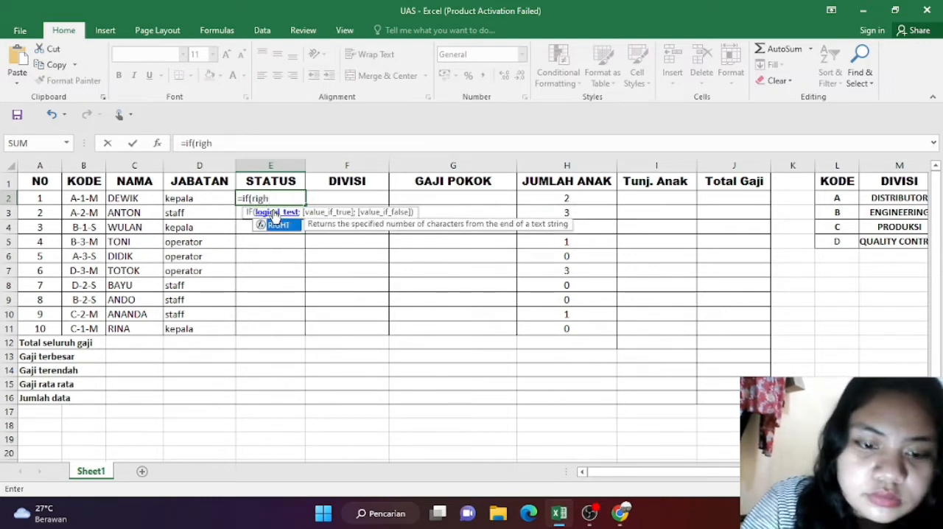
text(t)
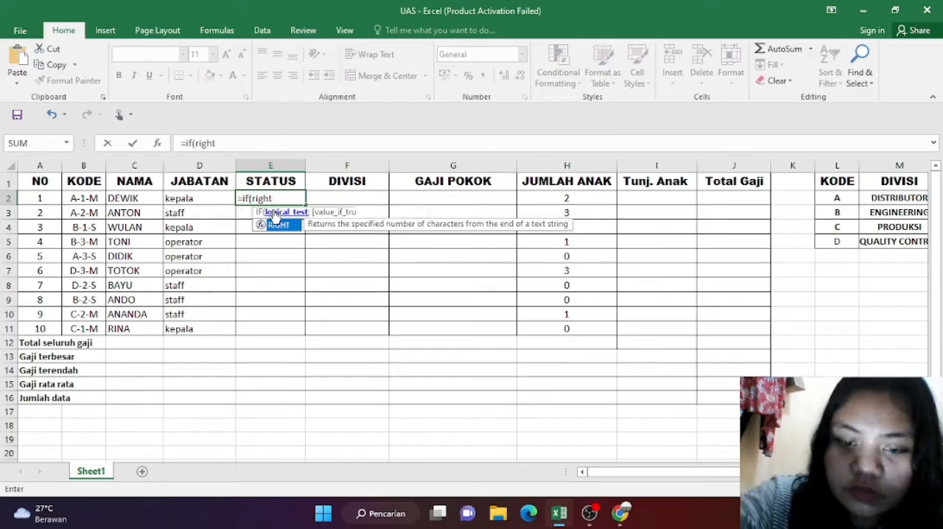
text(()
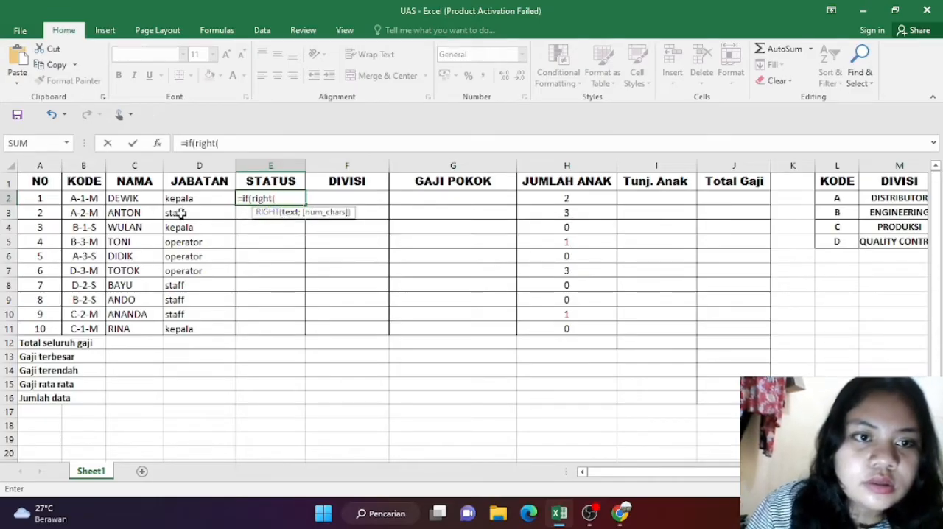
Step: Complete the first IF's logical test in E2 as RIGHT(B2;1)="M"
click(92, 200)
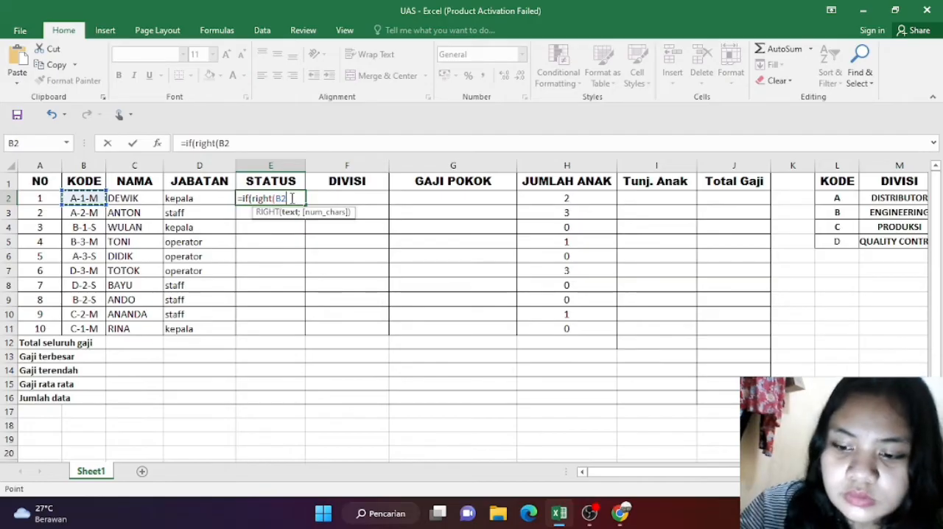
text(;)
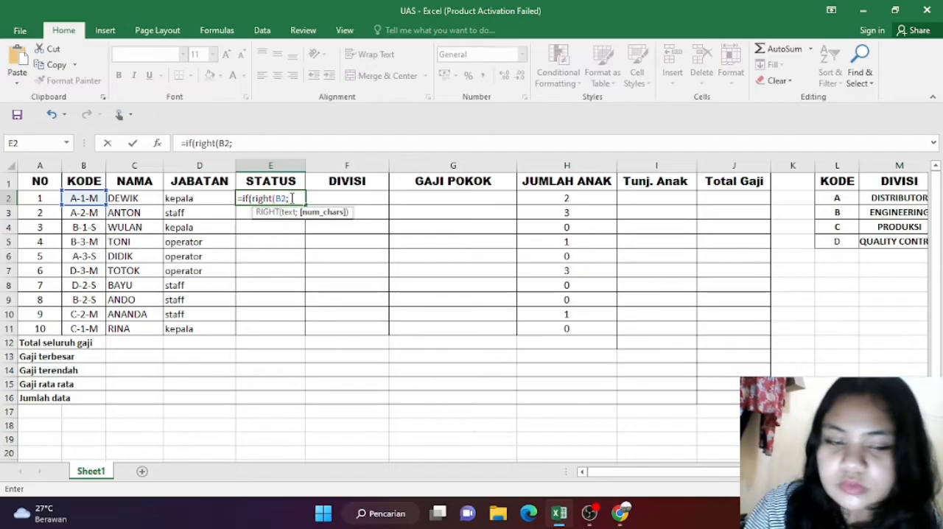
text(1))
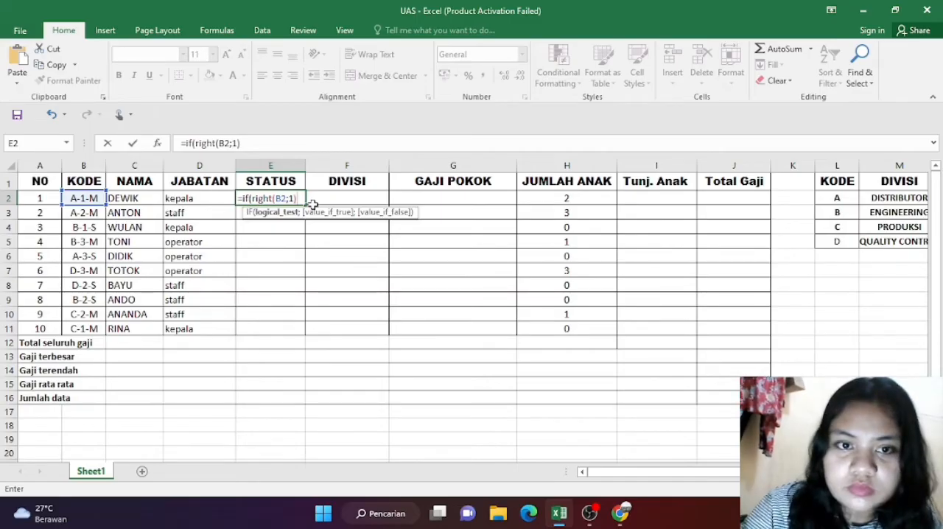
text(=)
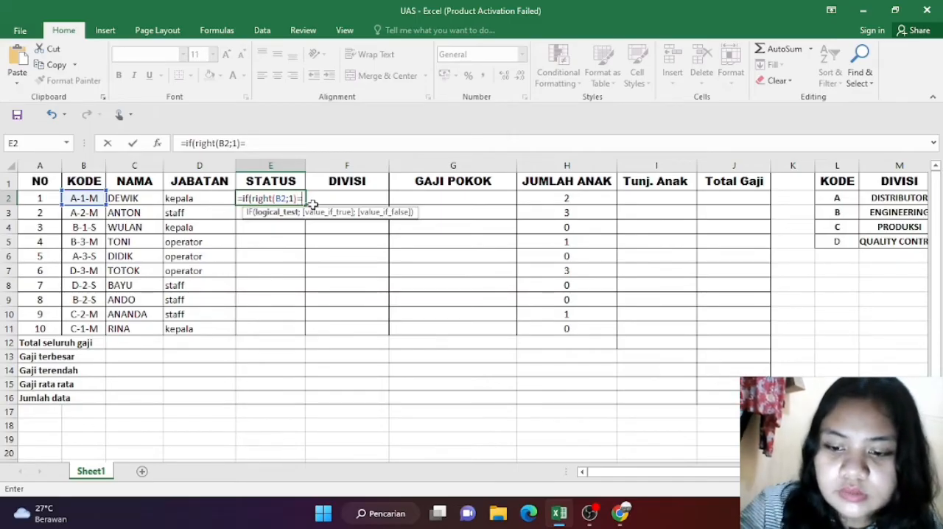
text(")
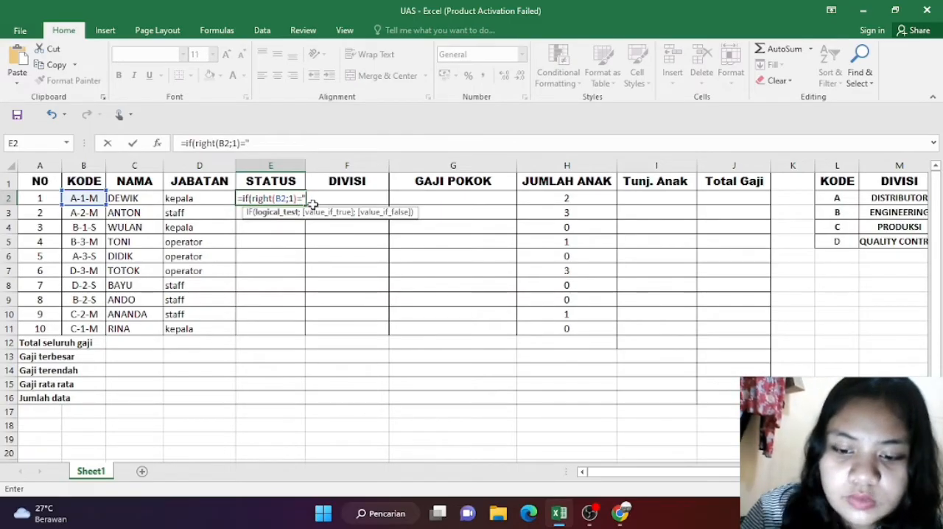
text(M)
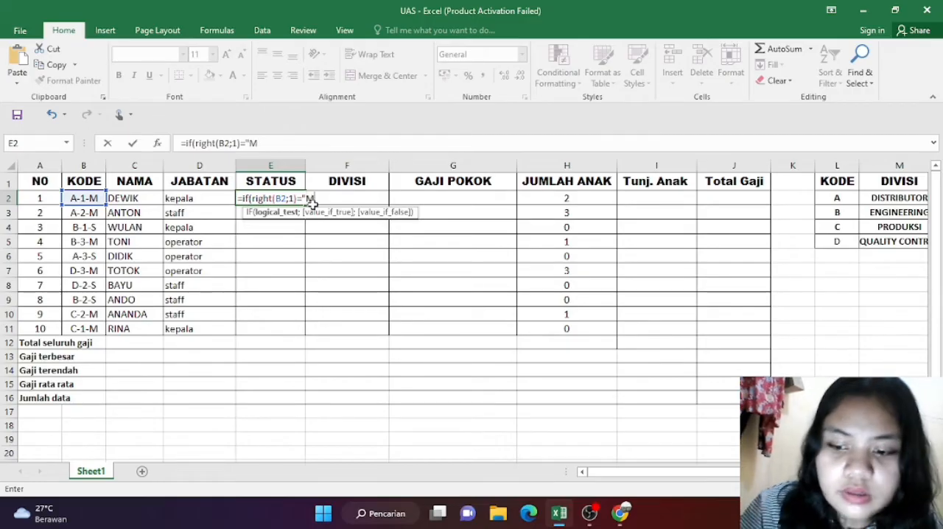
text(")
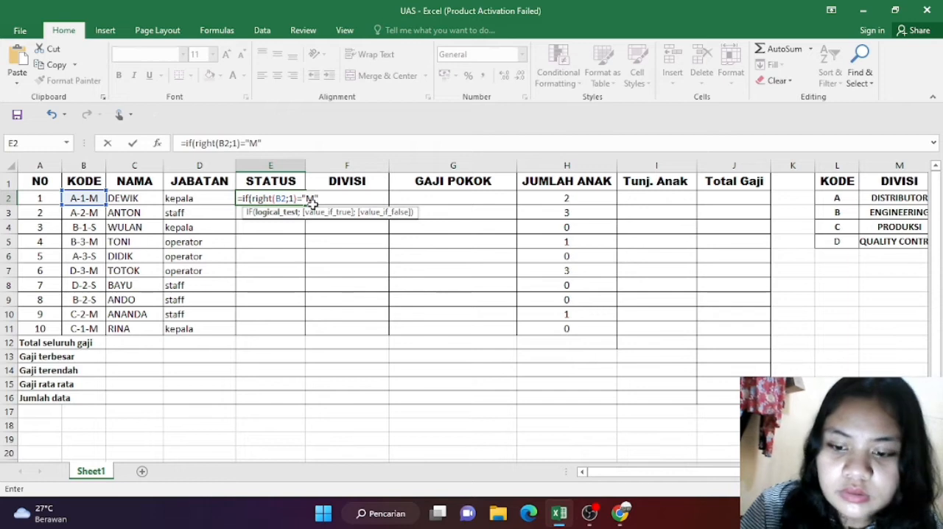
text(;)
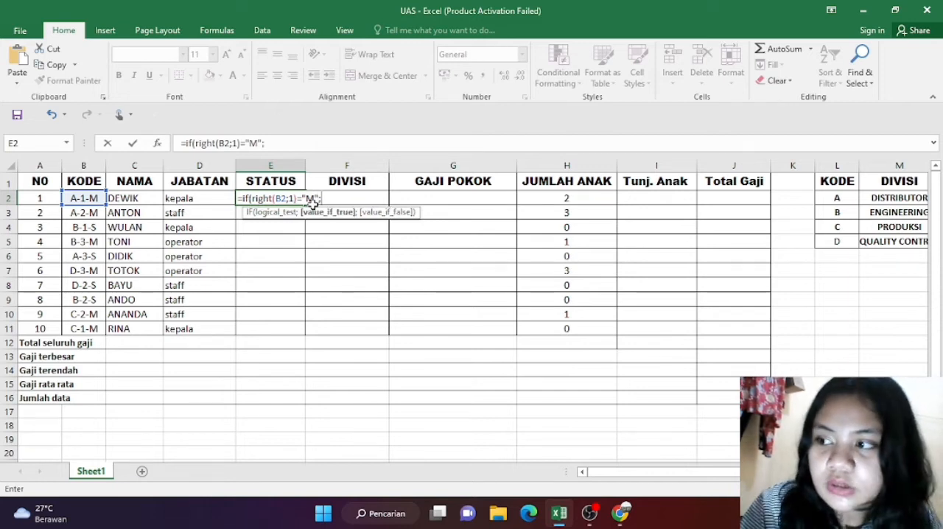
text(")
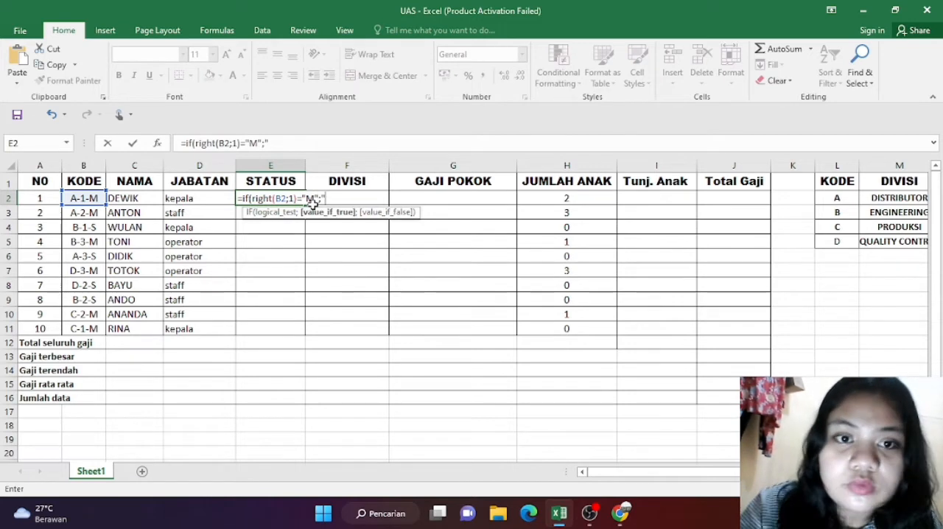
text(M)
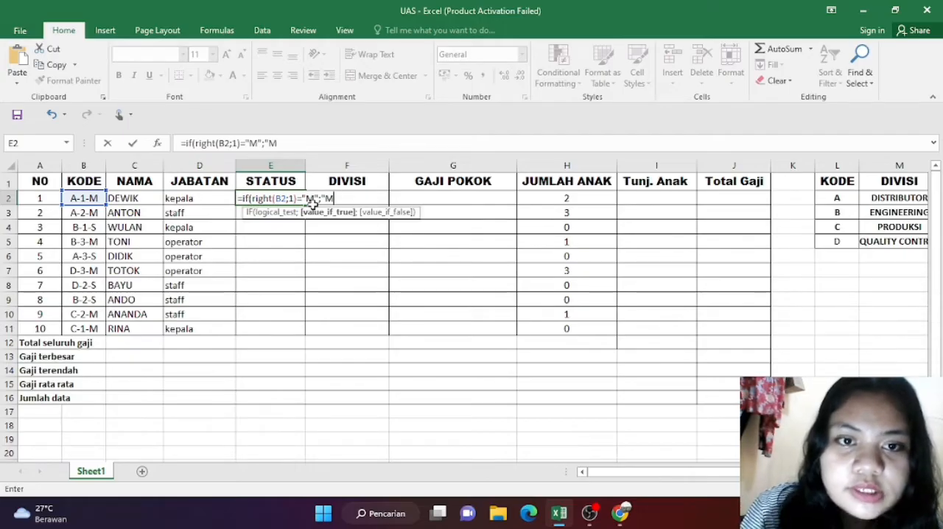
text(enik)
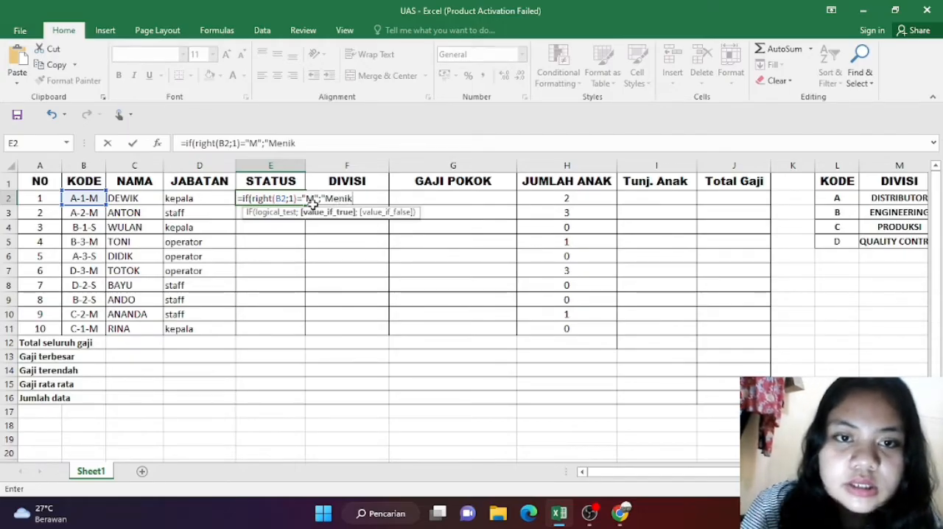
text(ah)
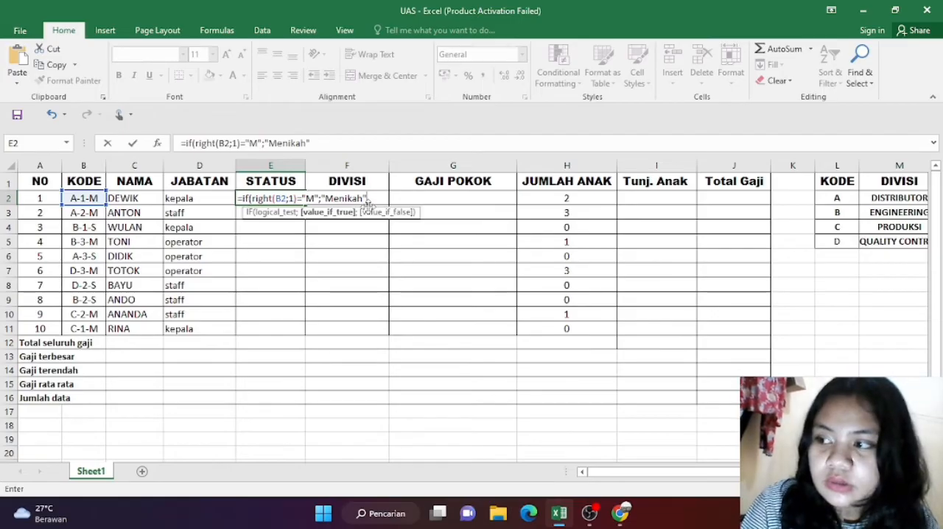
Step: Give the first IF in E2 the true result "Menikah" and open its false argument
text(;)
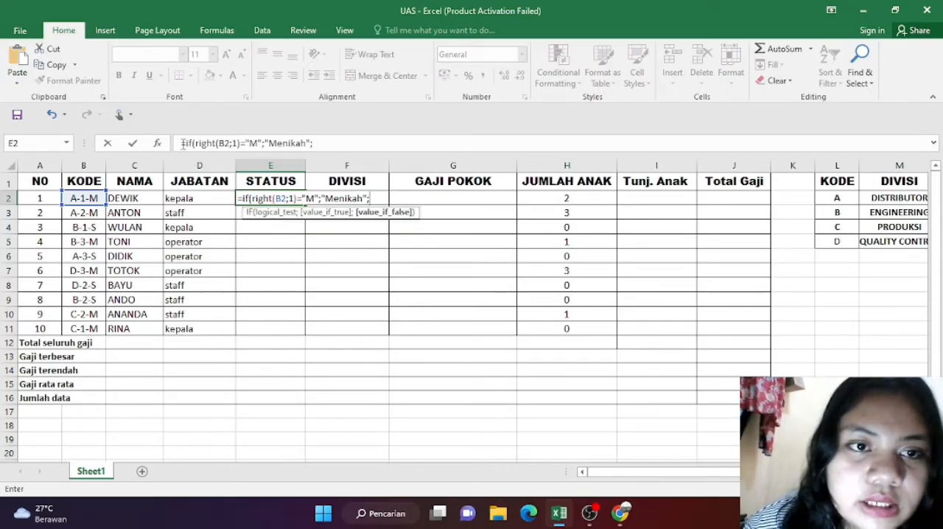
Step: Nest a copy of the IF clause as the false argument in E2 and make the copy test for "s"
drag(184, 143, 317, 143)
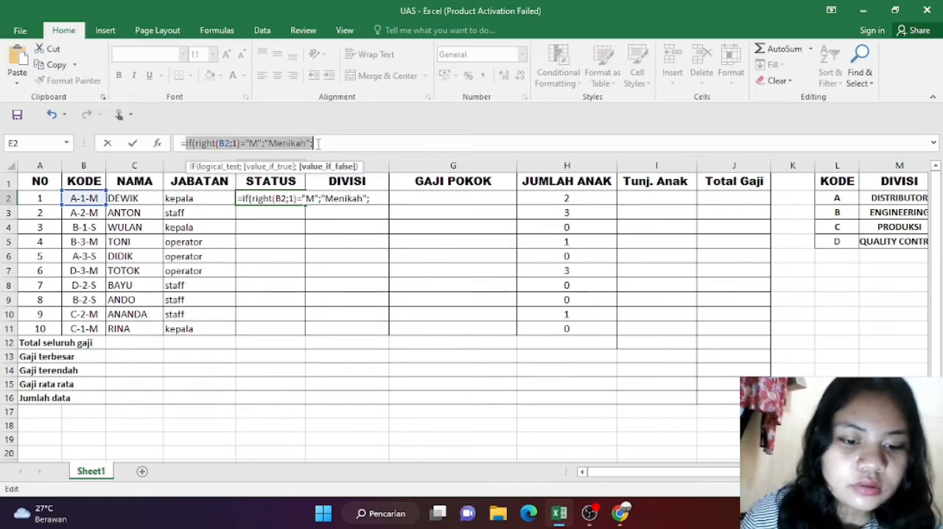
click(318, 142)
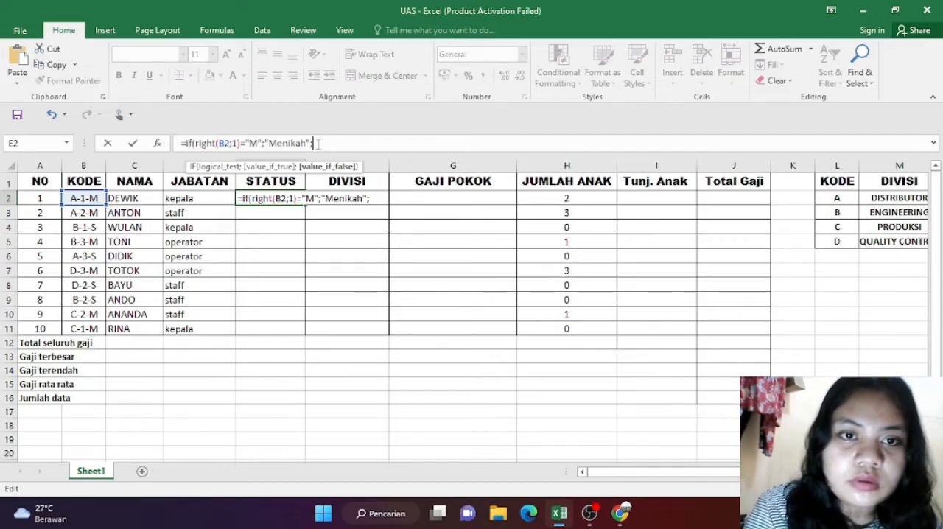
click(371, 199)
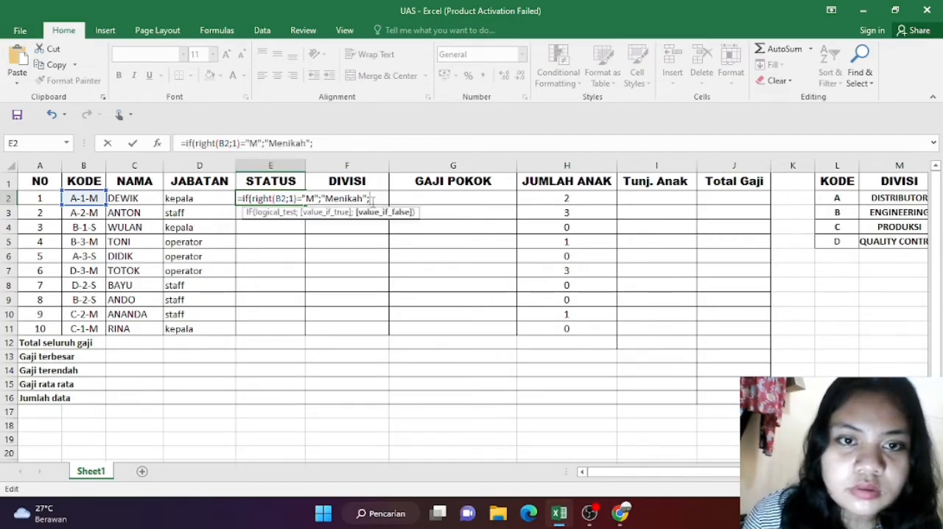
key(ctrl+v)
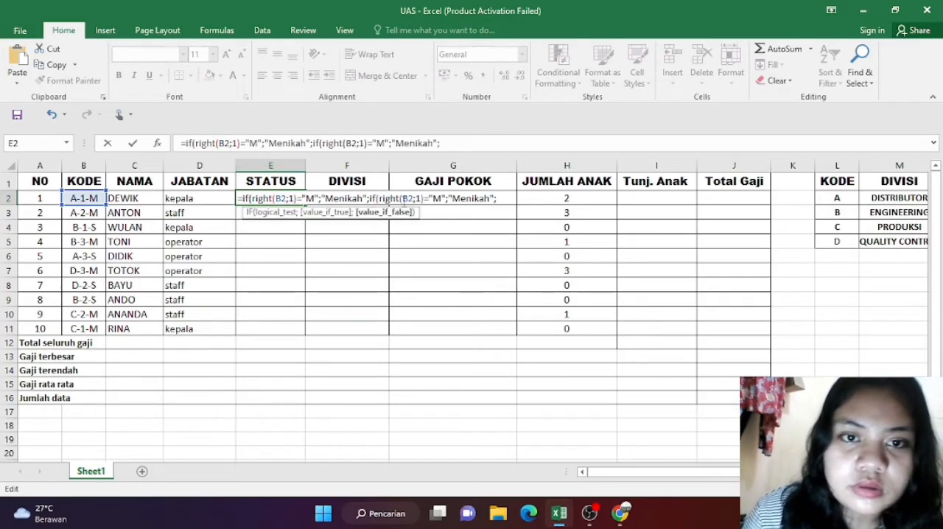
click(440, 198)
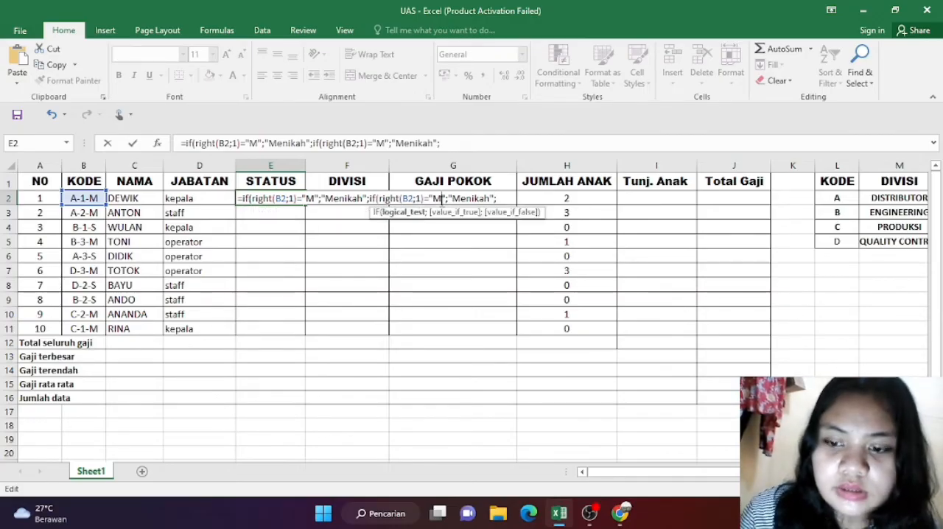
key(BackSpace)
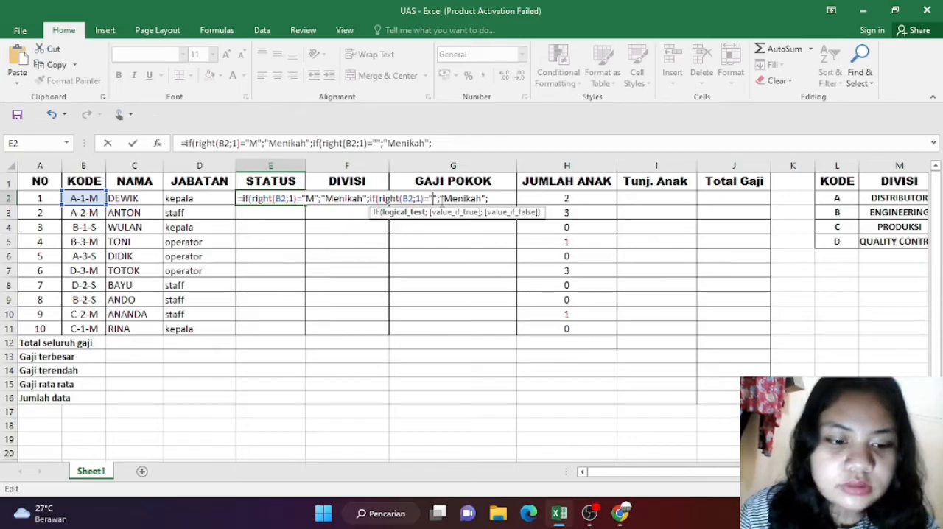
text(s)
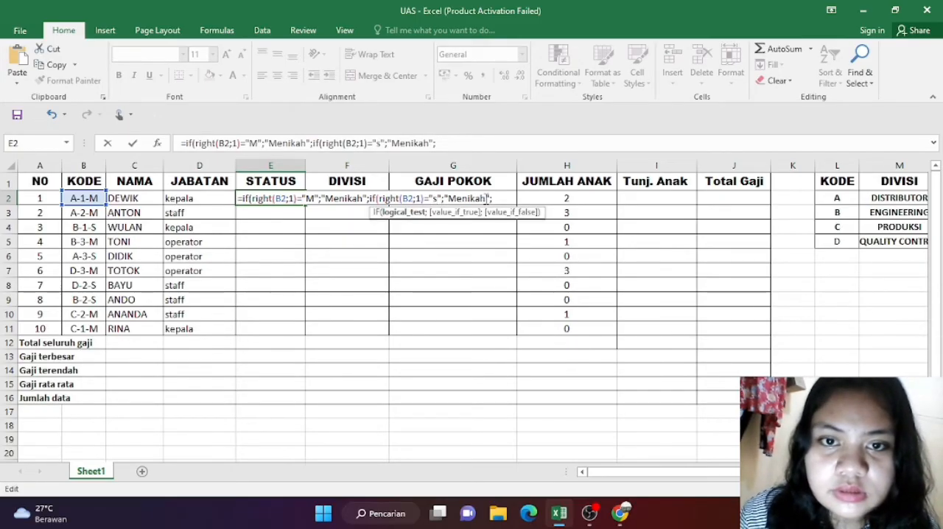
Step: Replace the nested IF's true result in E2 with "Single" and capitalize its test letter as "S"
click(485, 199)
key(BackSpace)
key(BackSpace)
key(BackSpace)
key(BackSpace)
key(BackSpace)
key(BackSpace)
key(BackSpace)
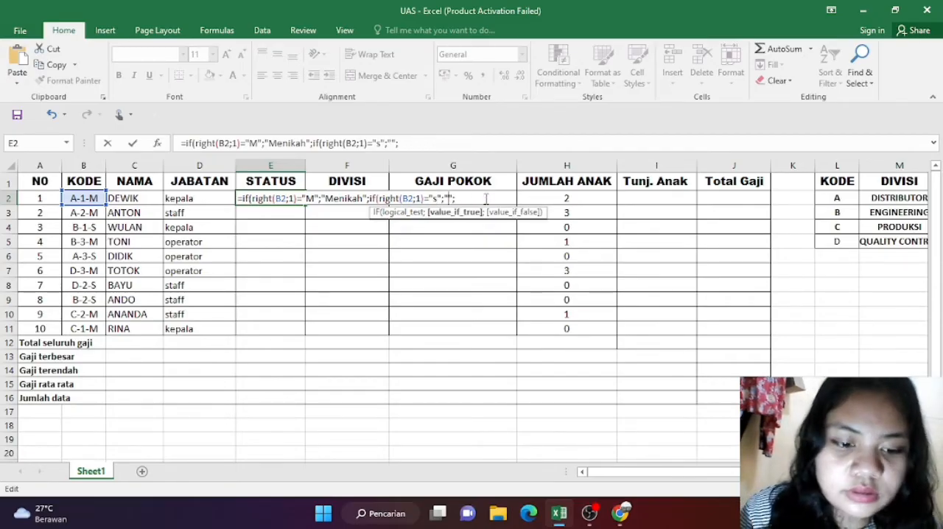
text(sin)
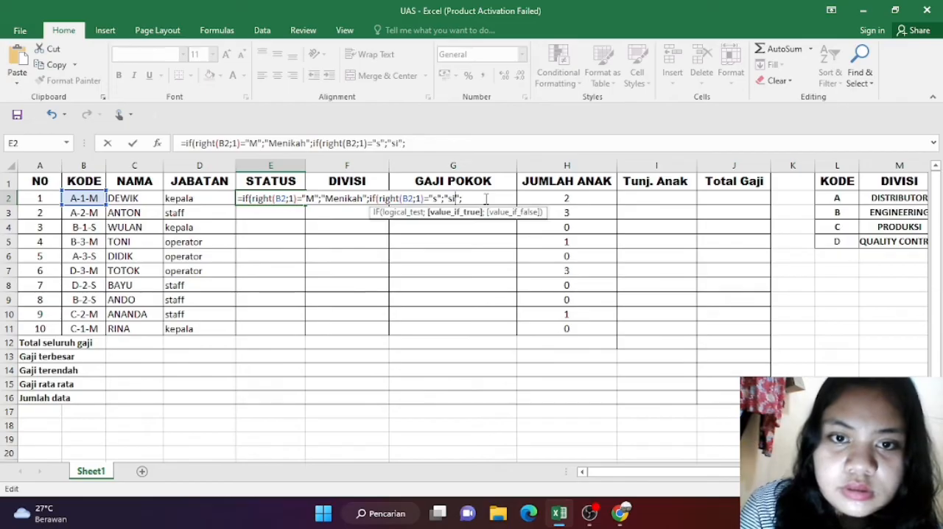
text(g)
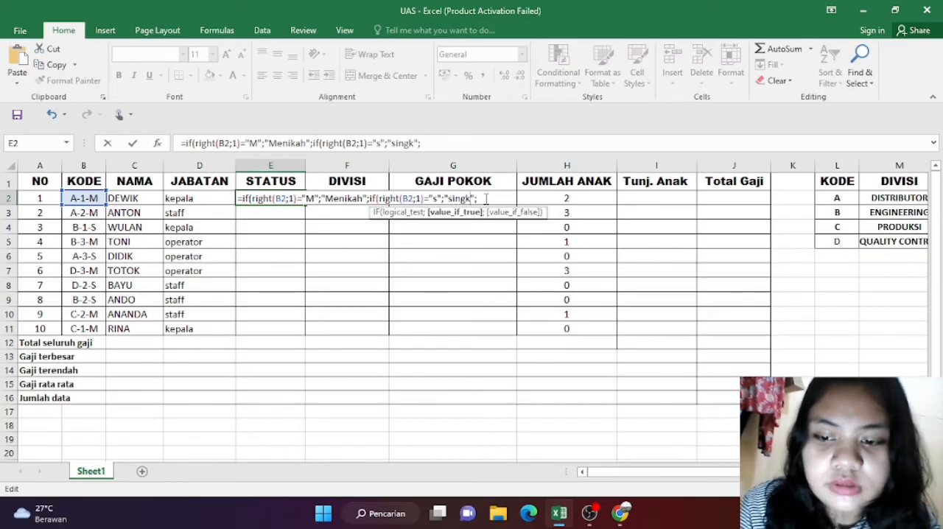
text(le)
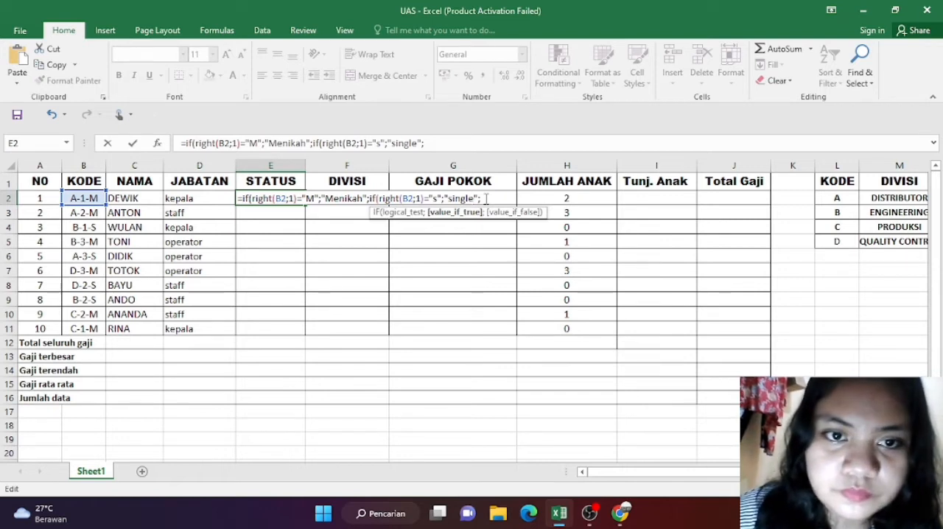
text(;)
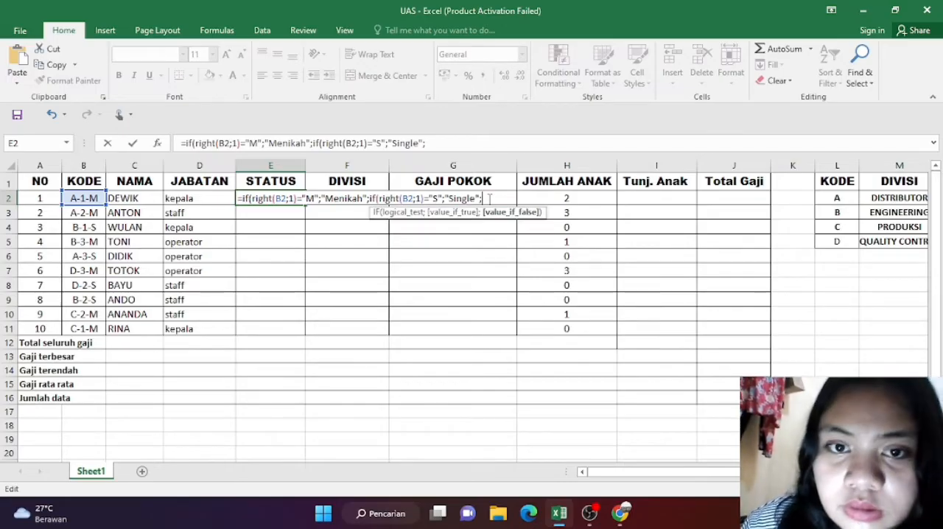
Step: Give the nested IF in E2 the false value "-", close both IFs and commit the formula
text("-)
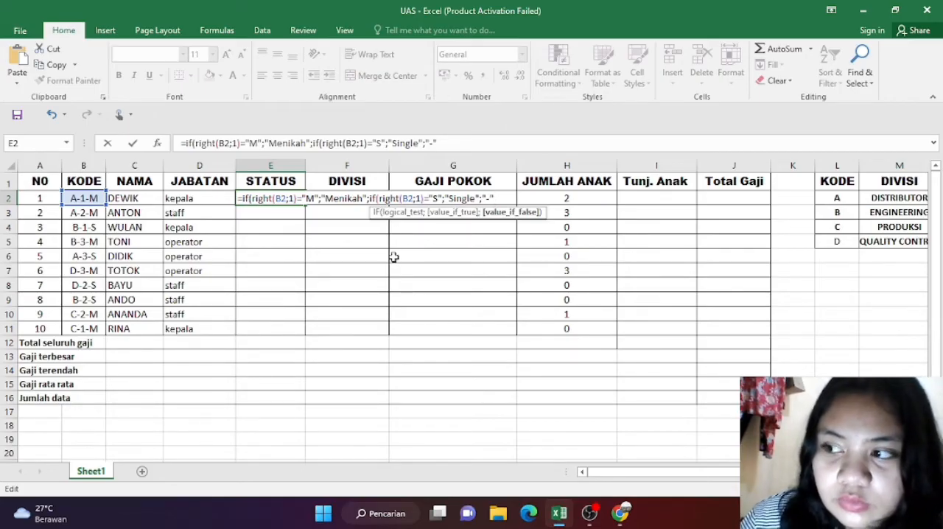
text())
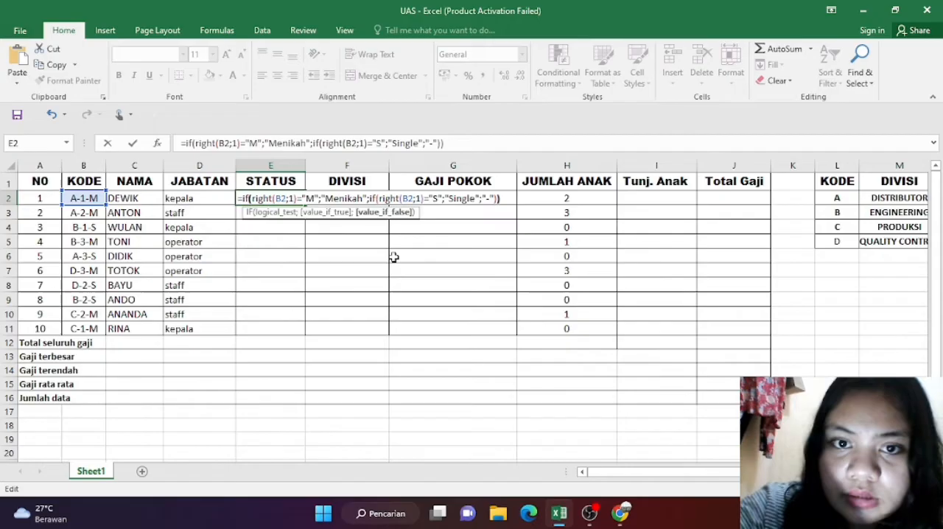
key(Return)
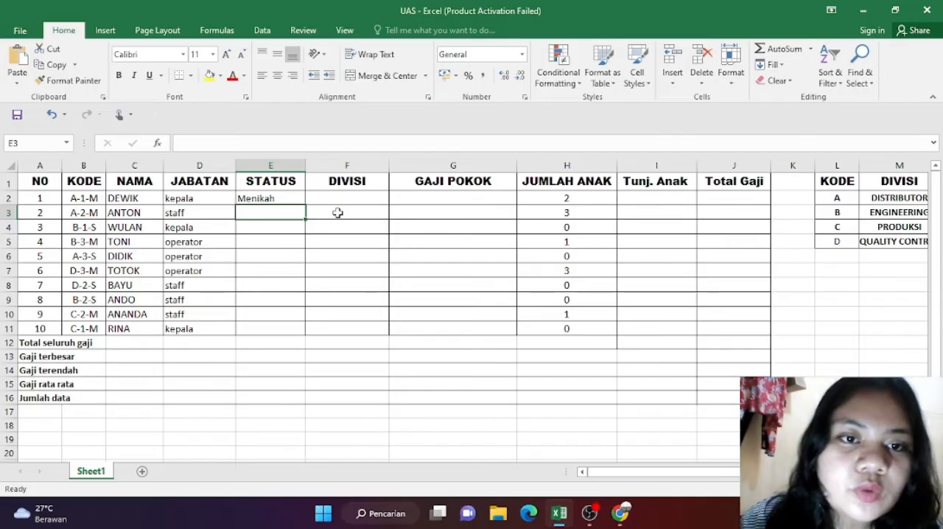
Step: Fill the STATUS formula from E2 down through E11
click(288, 198)
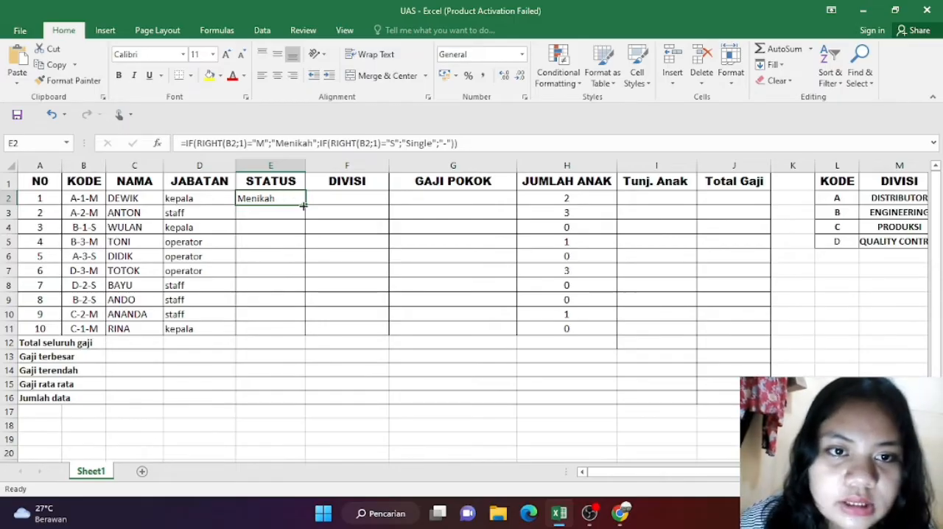
drag(303, 205, 301, 331)
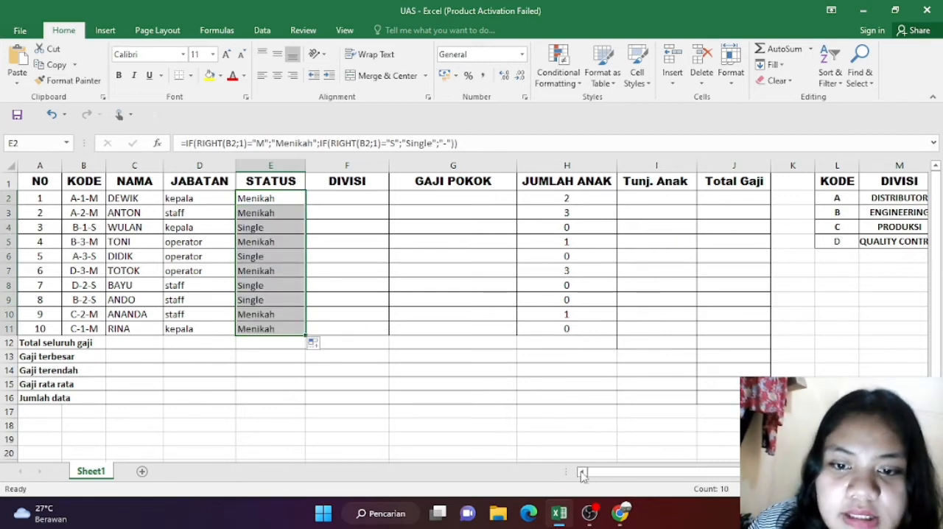
Step: Check the Divisi column rule in the exam PDF in Chrome, and select F2 in Excel as the first DIVISI cell
click(622, 514)
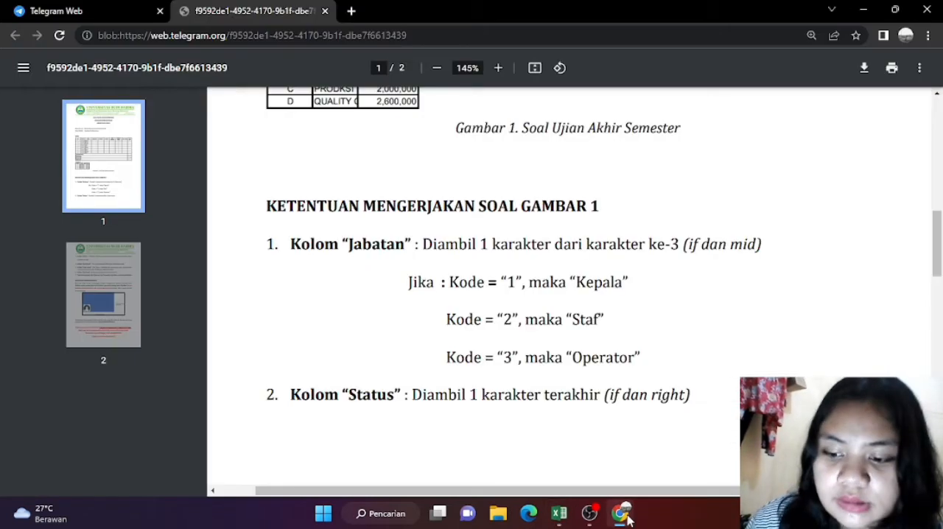
scroll(597, 154, down, 5)
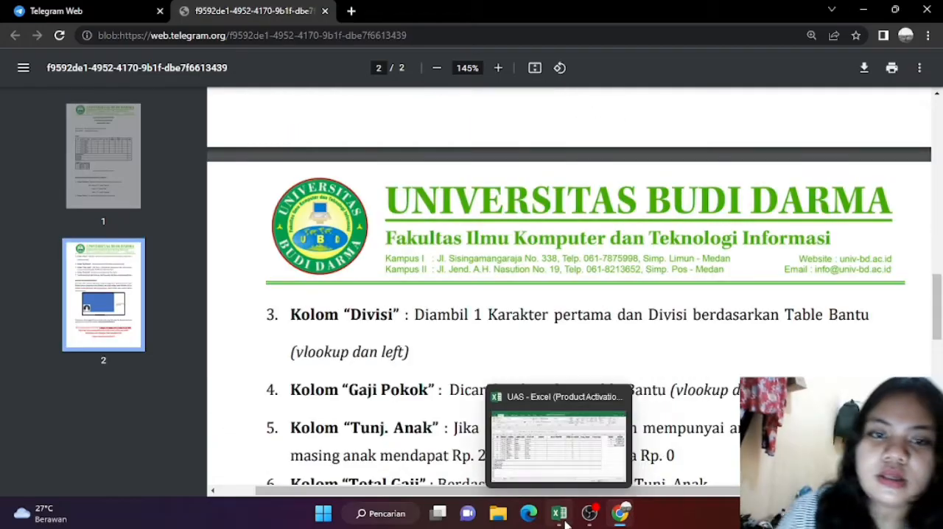
click(560, 514)
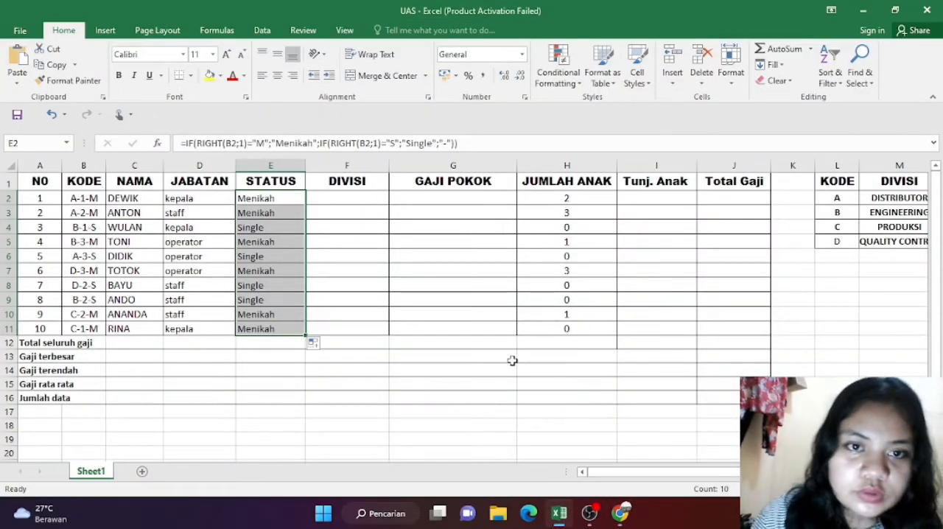
click(333, 205)
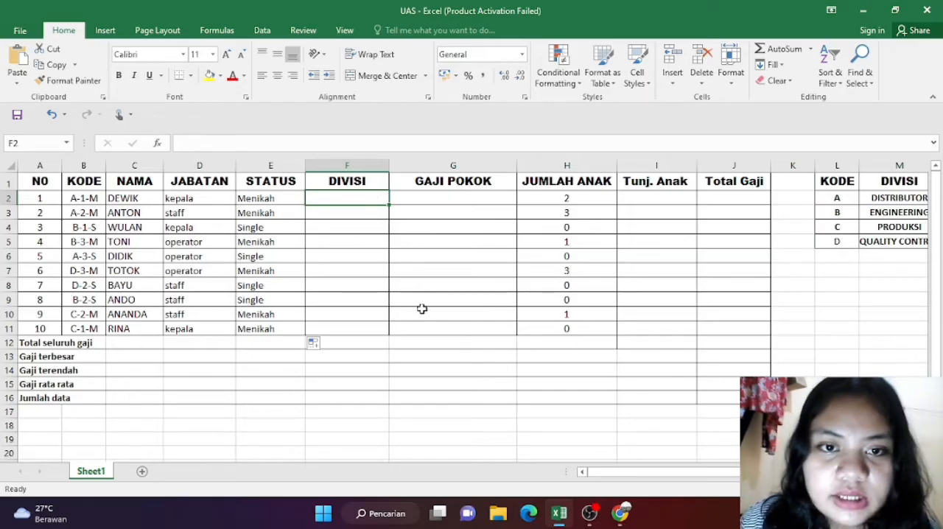
click(621, 516)
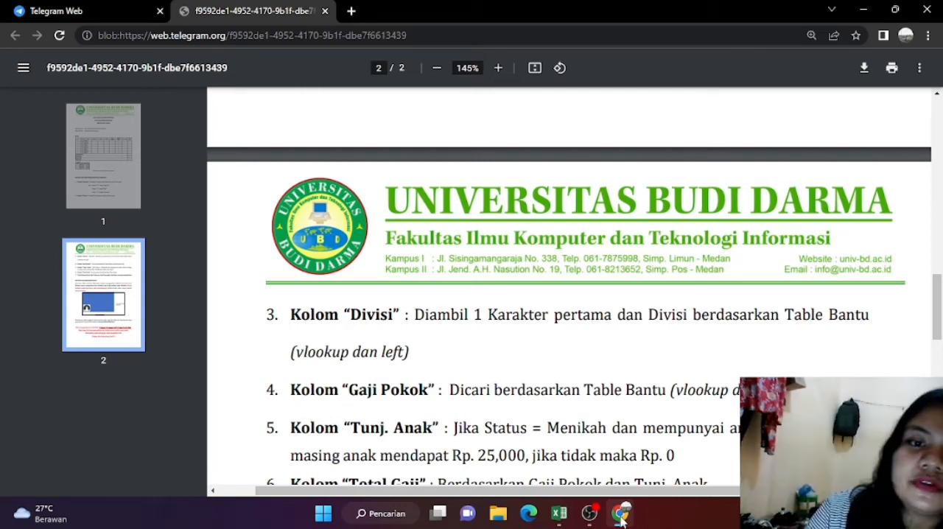
Step: Switch back to Excel and start a VLOOKUP formula in F2, the first DIVISI cell
click(559, 512)
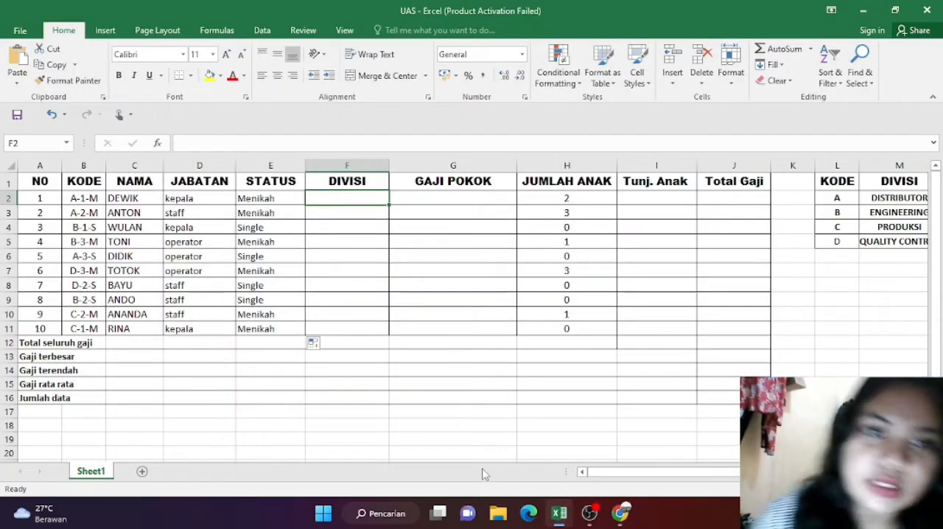
double_click(334, 198)
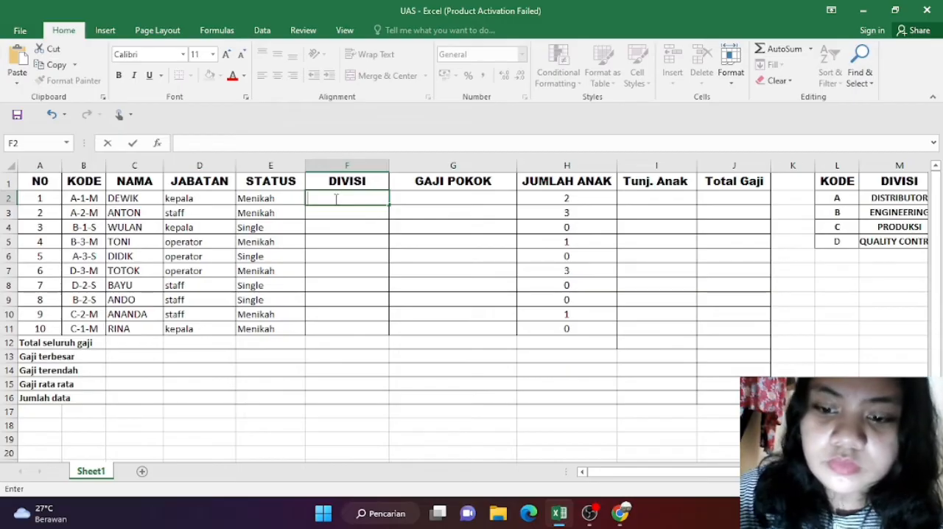
text(=vllo)
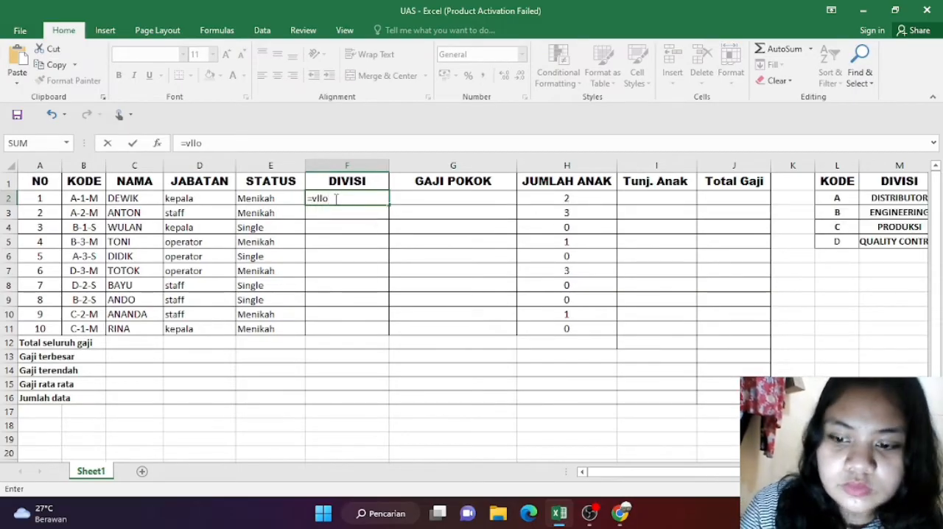
key(BackSpace)
key(BackSpace)
text(ooku)
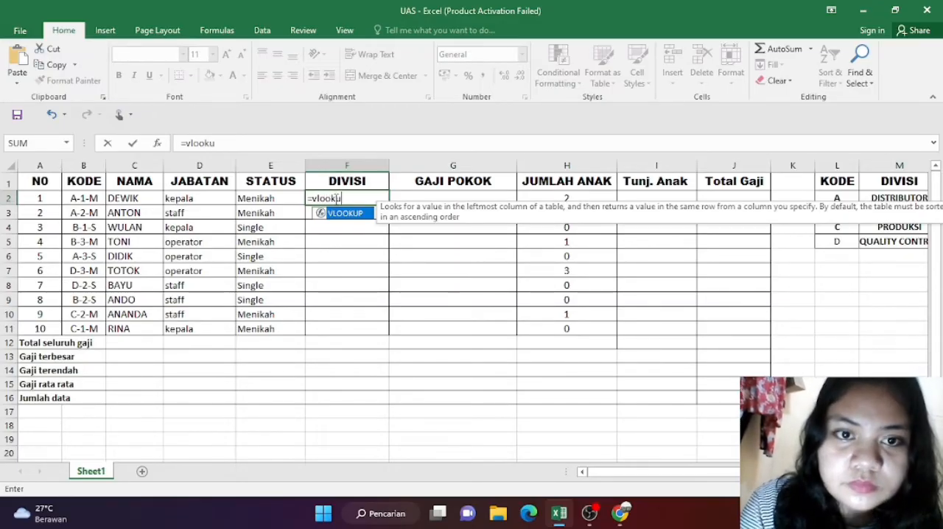
text(p)
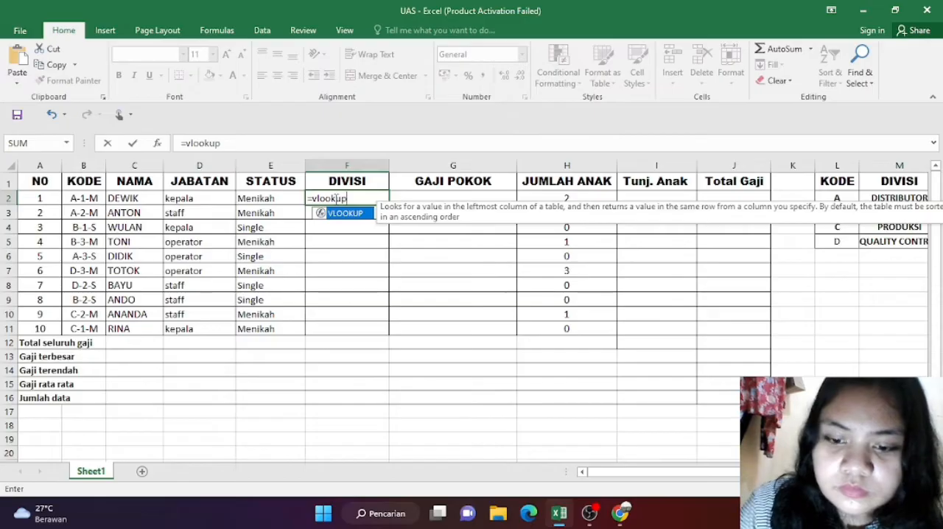
text((k)
Step: Give the VLOOKUP in F2 the lookup value LEFT(B2;1), taking the first character of the KODE
key(BackSpace)
text(le)
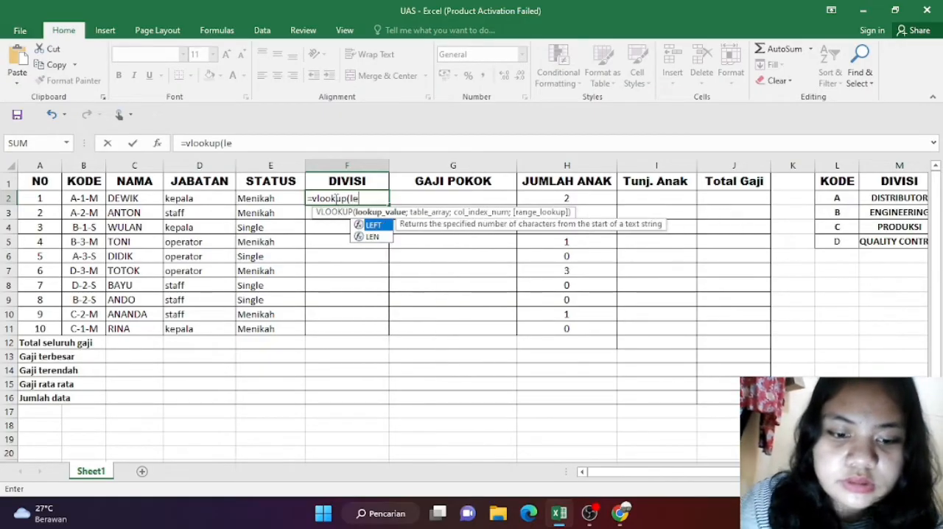
text(ft)
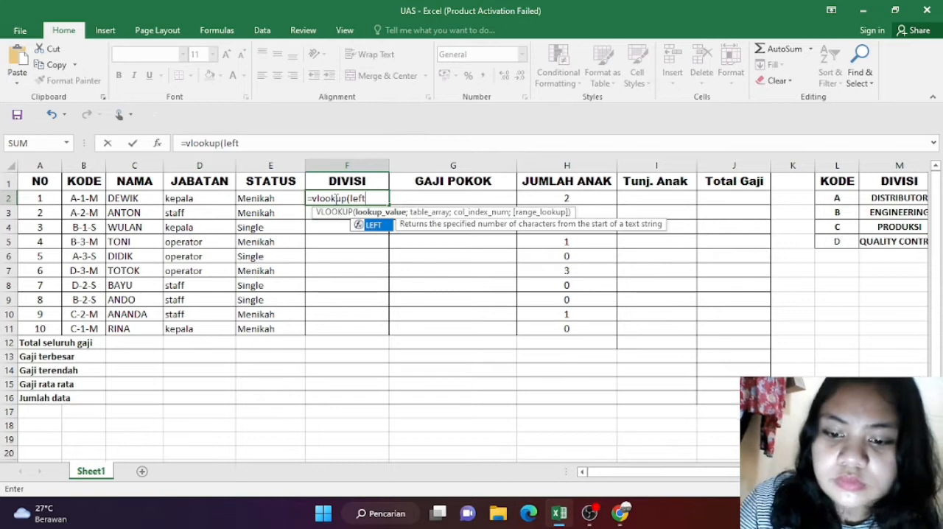
text(()
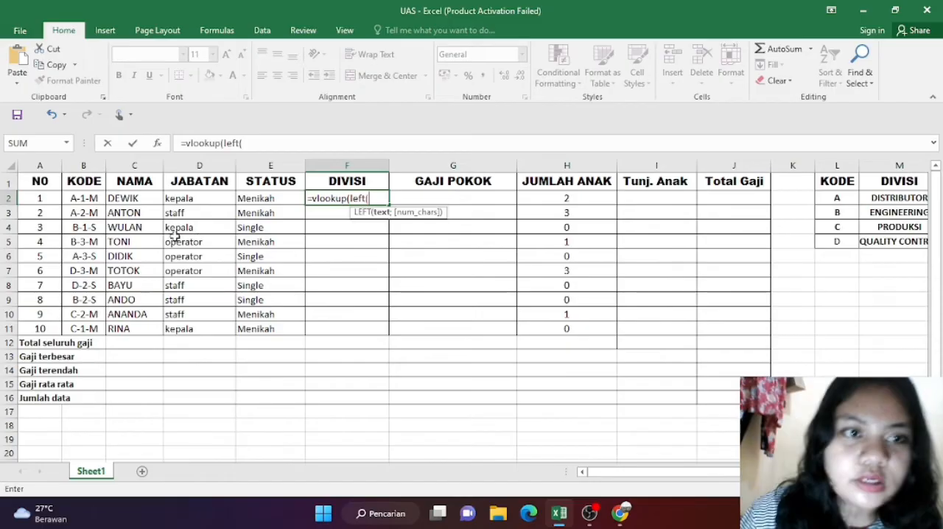
click(89, 199)
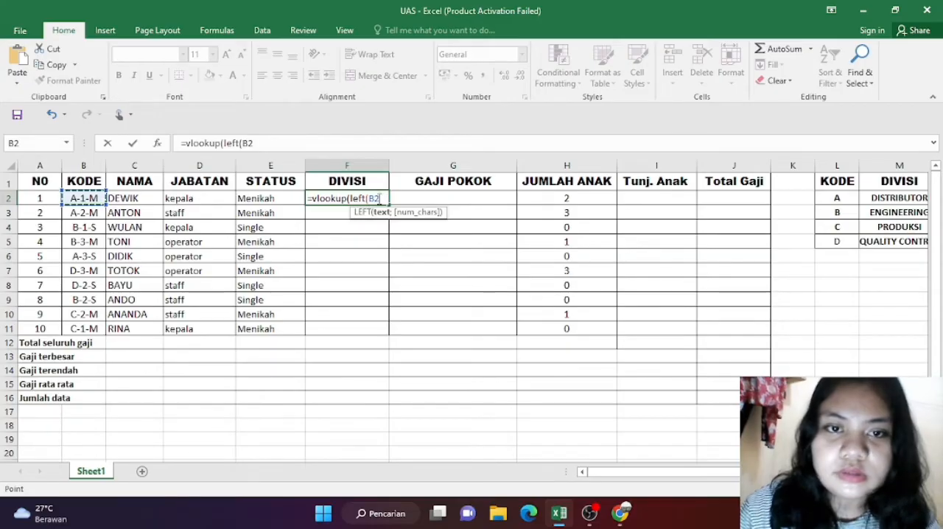
text(;)
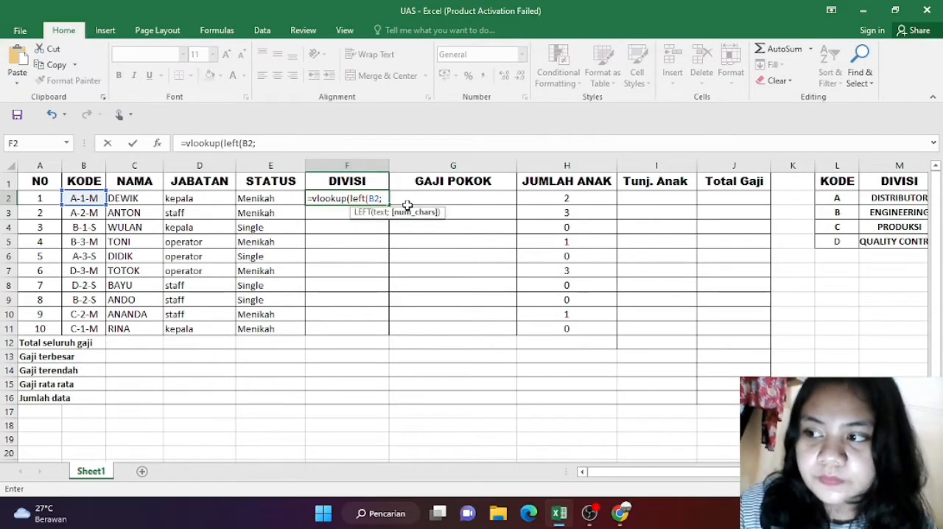
text(1))
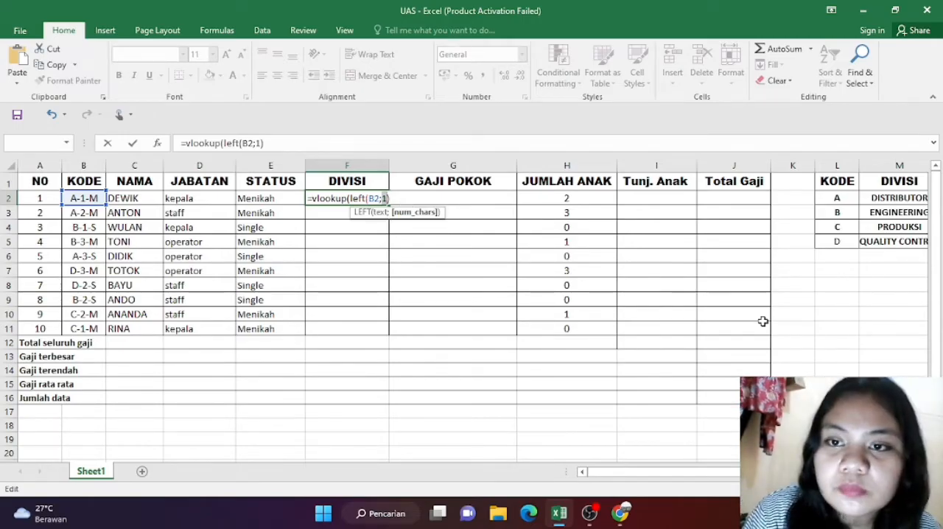
key(Right)
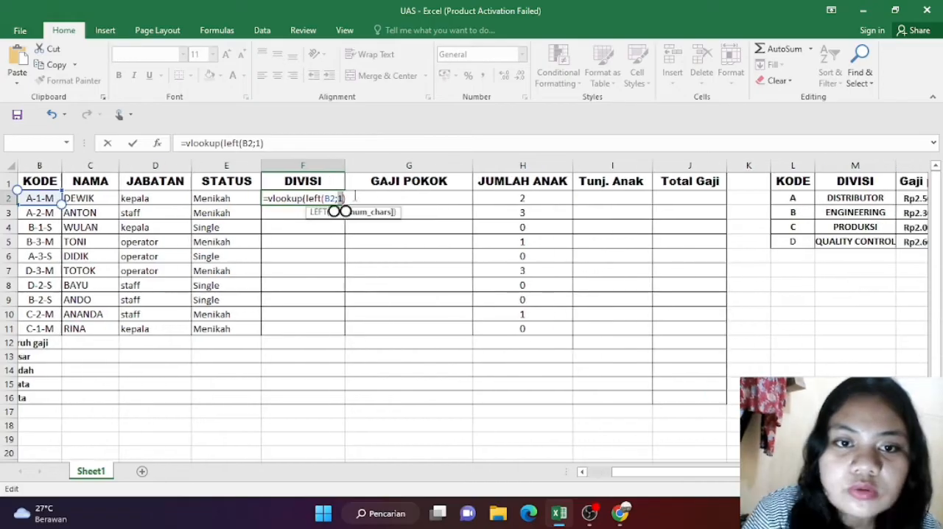
Step: Set the VLOOKUP's table array to the helper table L2:N5 with its rows locked, as L$2:N$5
scroll(337, 210, right, 1)
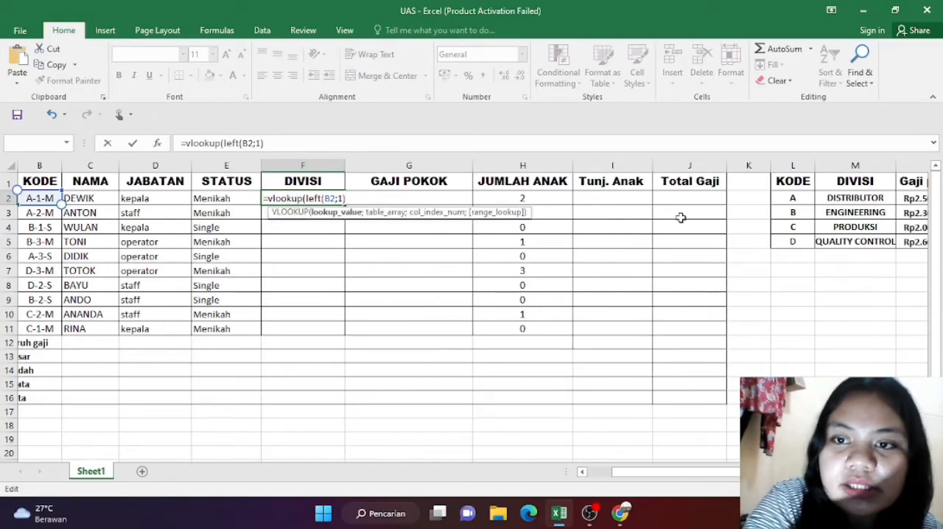
scroll(680, 218, right, 4)
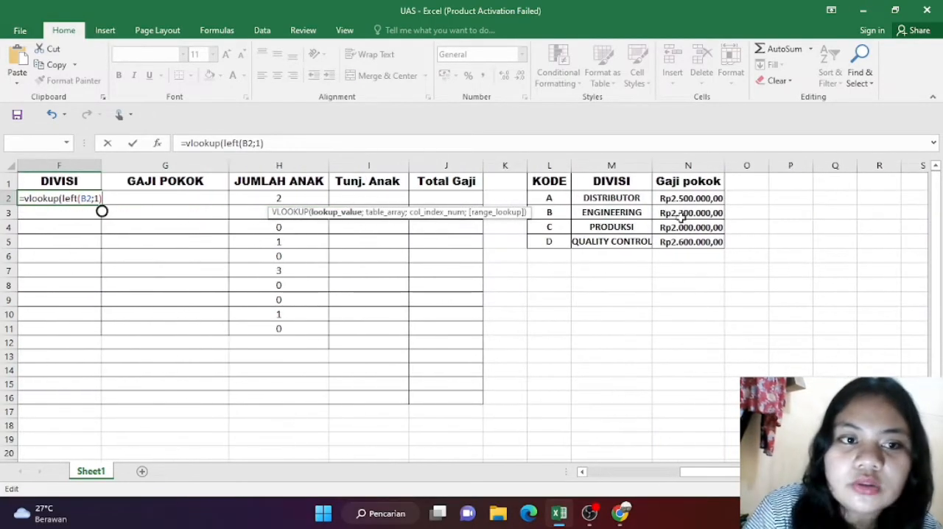
scroll(680, 216, left, 1)
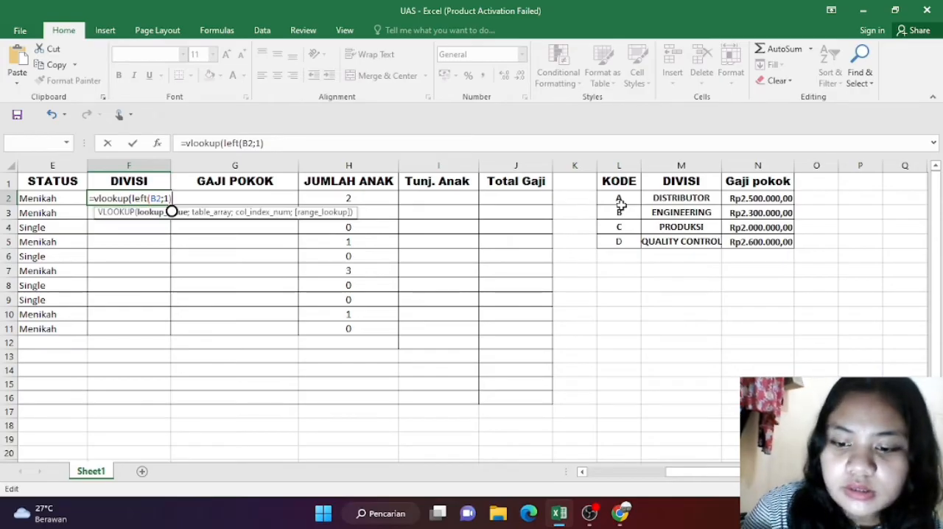
text(;)
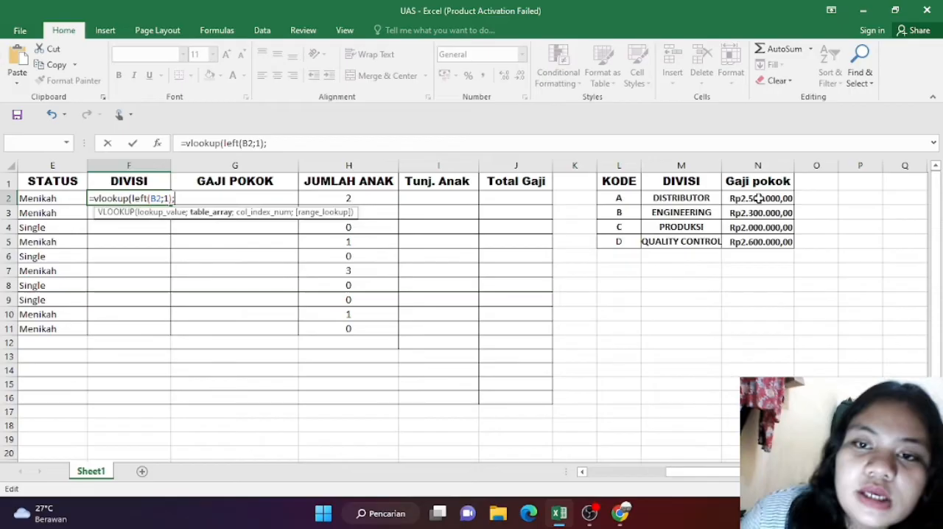
click(604, 197)
drag(624, 197, 755, 234)
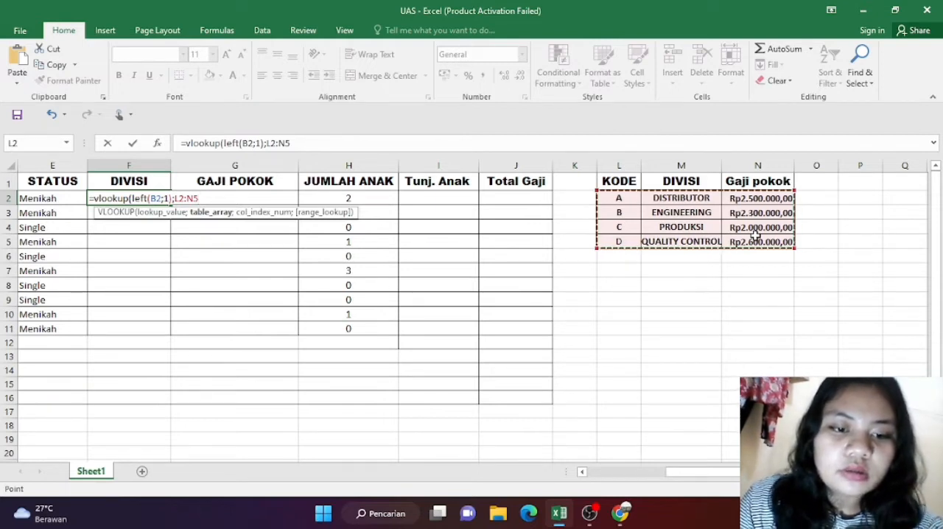
key(F4)
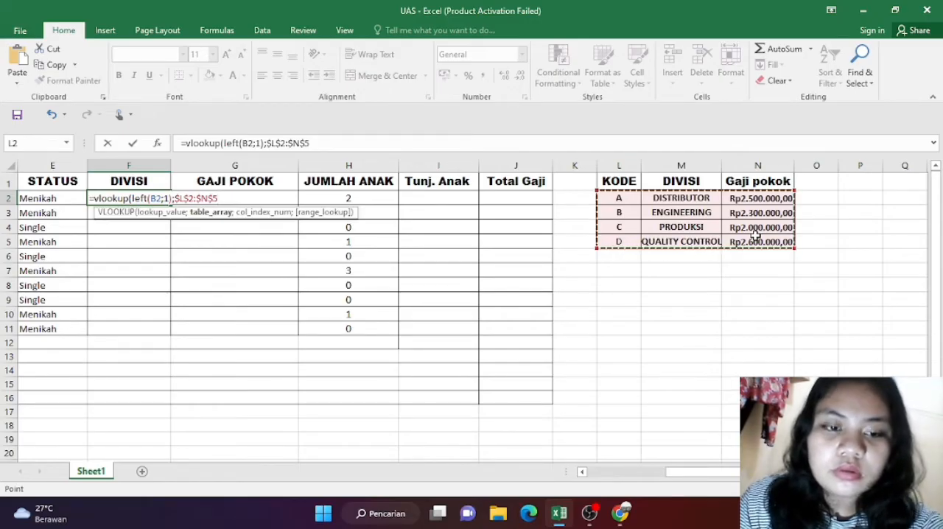
key(F4)
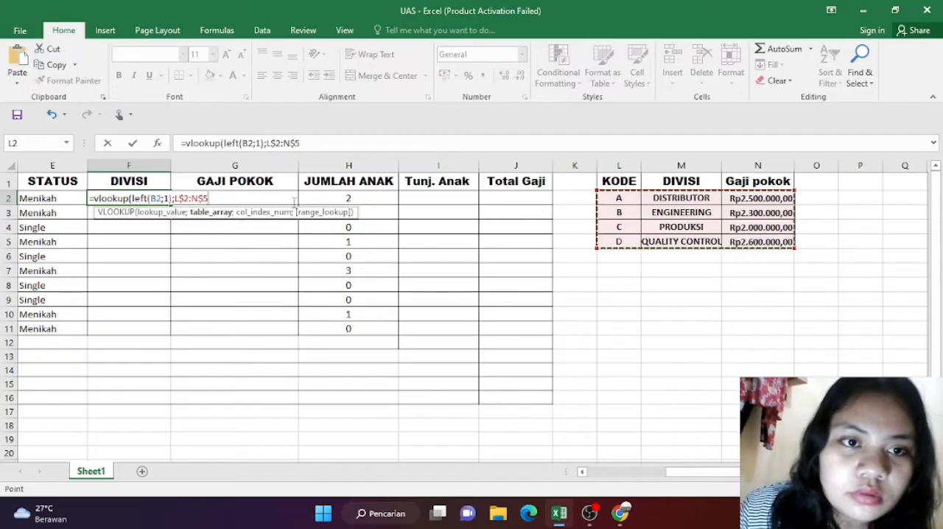
click(219, 201)
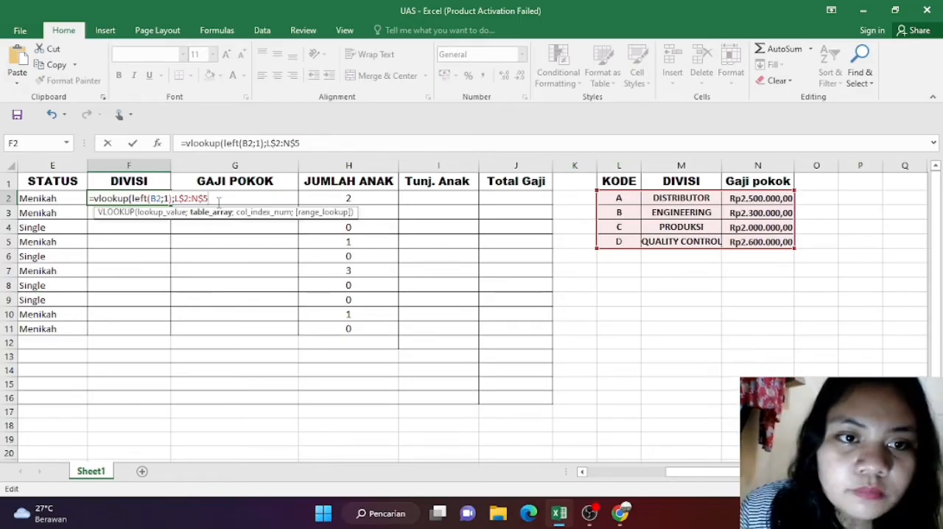
Step: Set the VLOOKUP's column index to 2 and its range lookup to 0, then close and commit the F2 formula
text(;3)
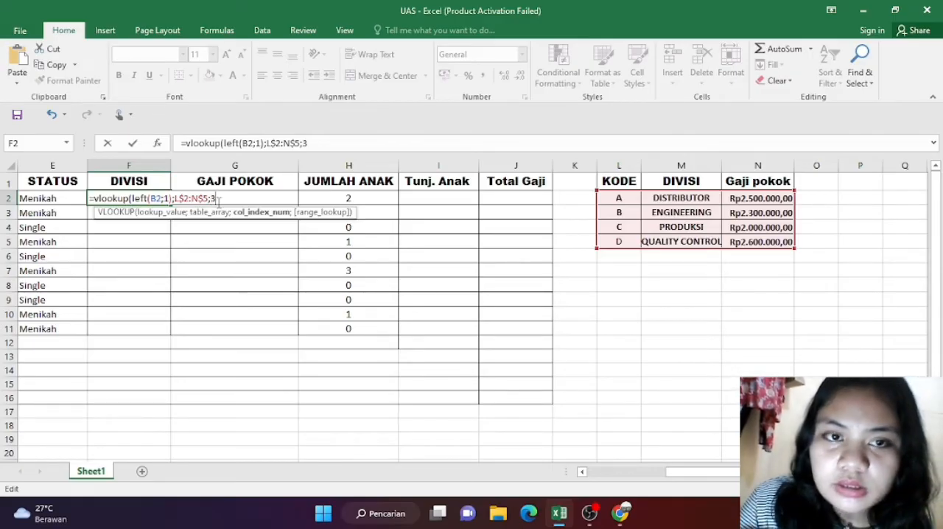
key(BackSpace)
text(2)
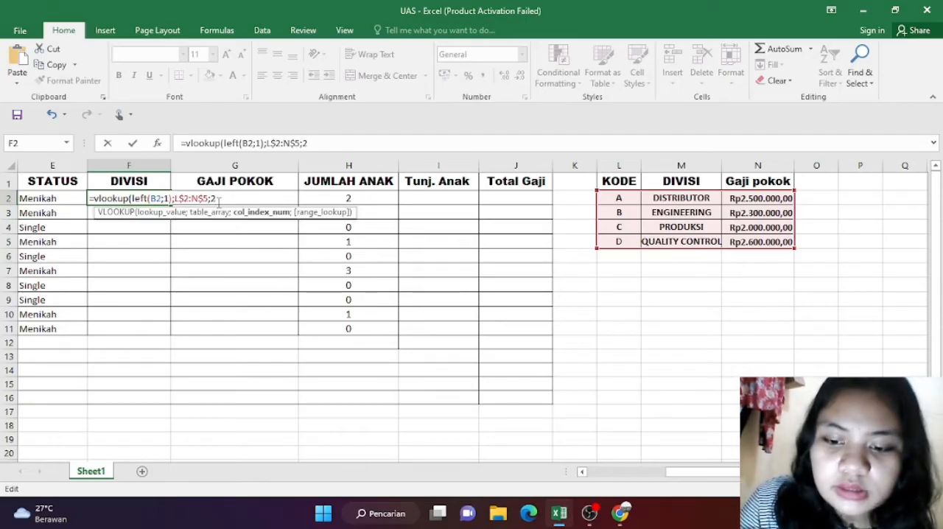
text(;)
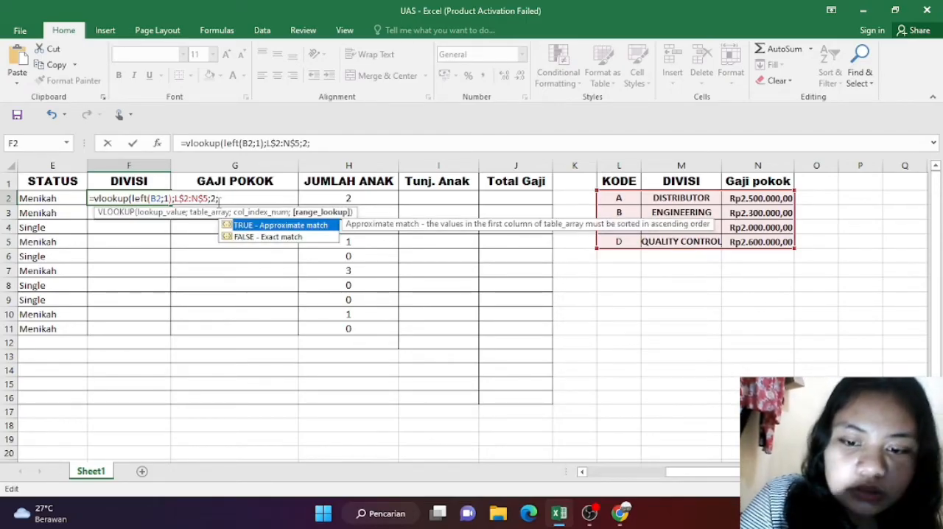
text(0)
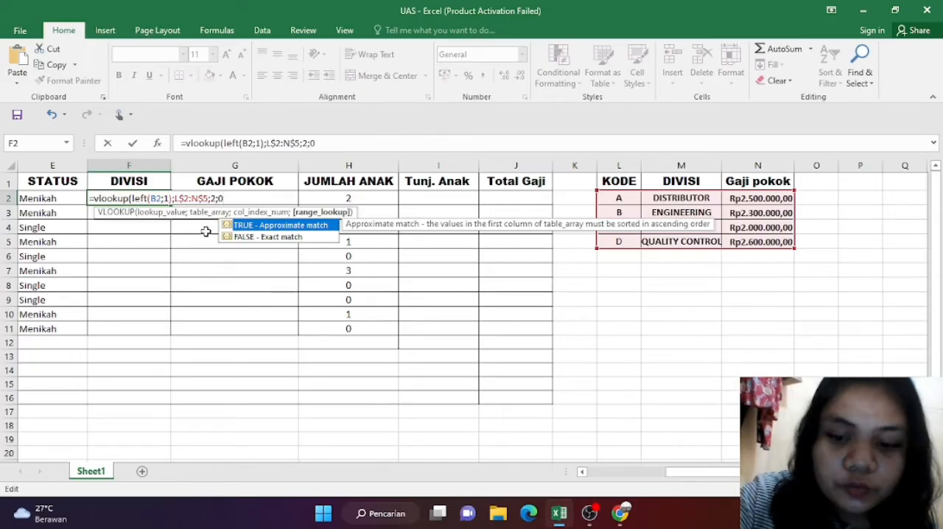
text())
key(Return)
Step: Fill the DIVISI formula from F2 down through F11
text([)
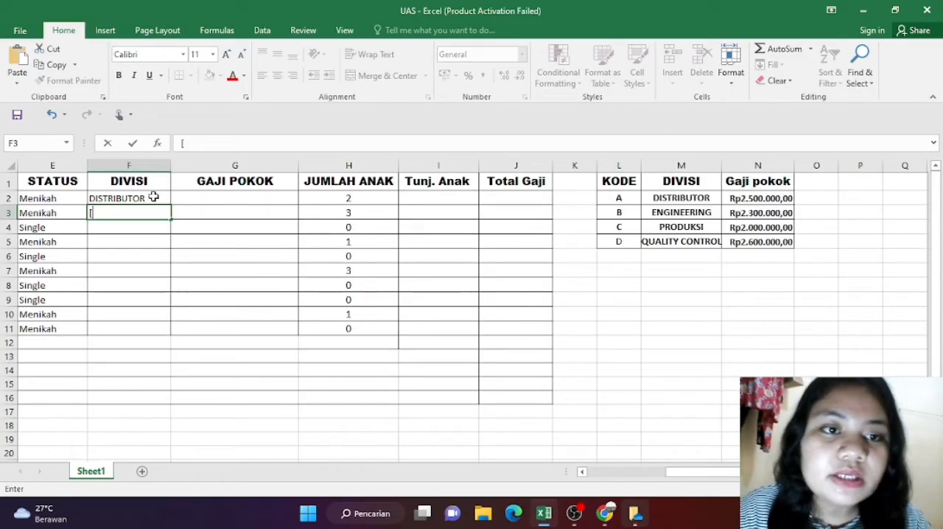
key(BackSpace)
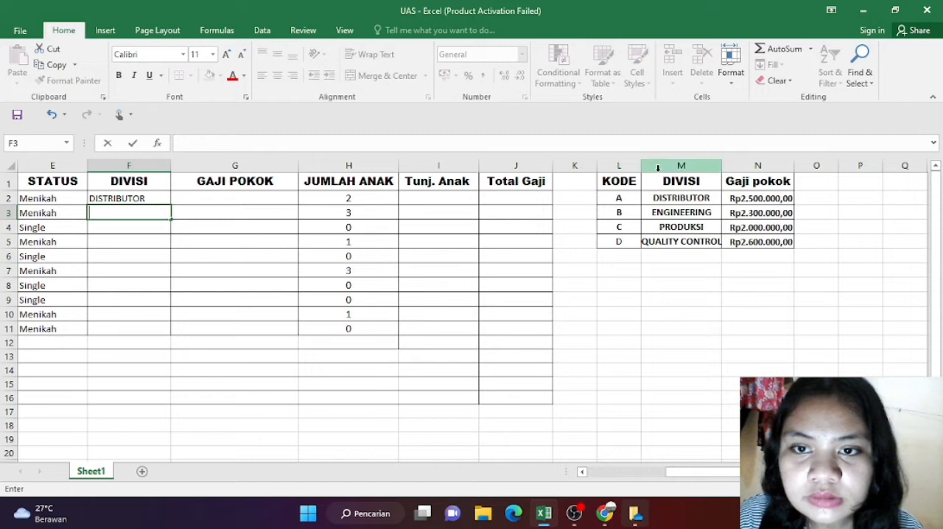
click(161, 198)
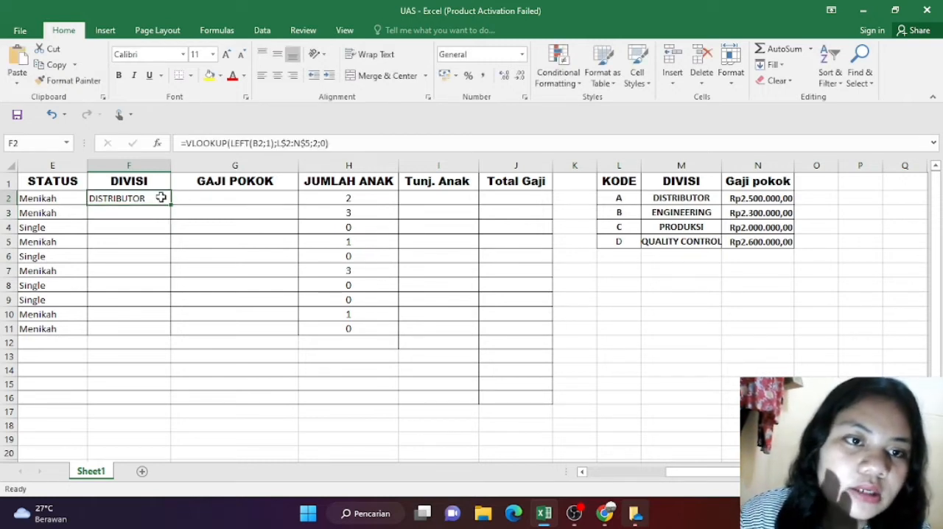
drag(169, 205, 170, 335)
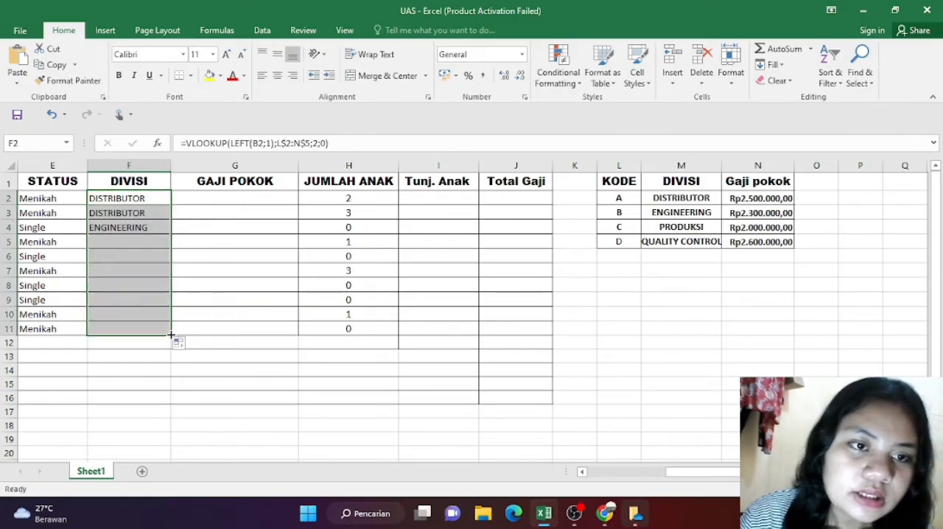
Step: Select G2 as the first GAJI POKOK cell and check the Gaji Pokok column rule in the exam PDF in Chrome
click(195, 225)
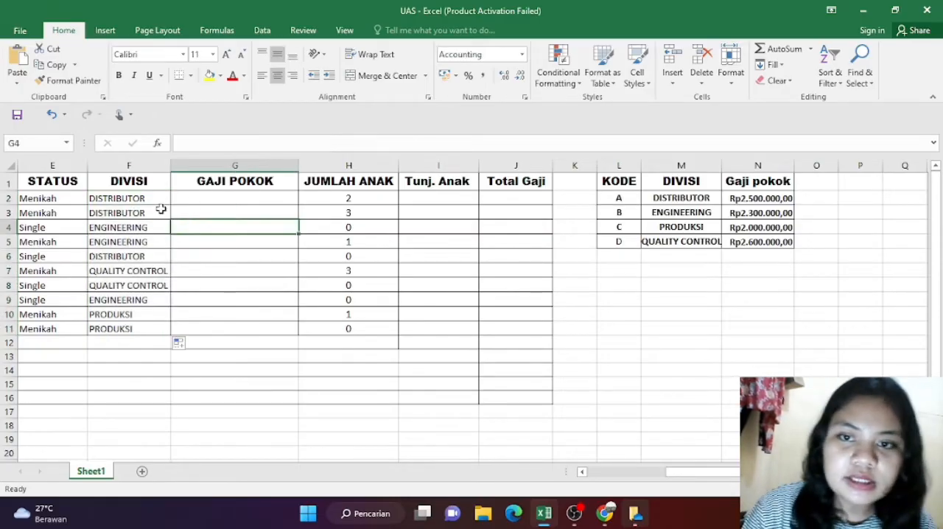
click(198, 209)
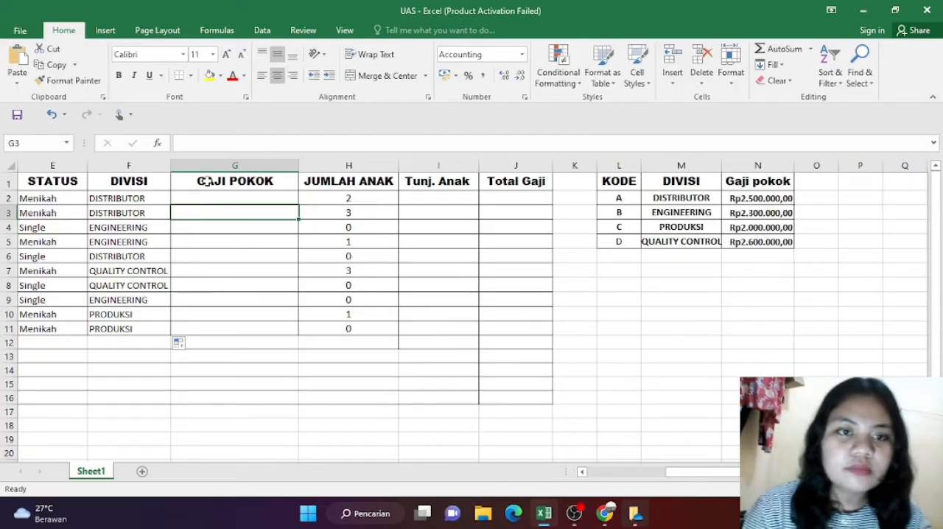
click(207, 195)
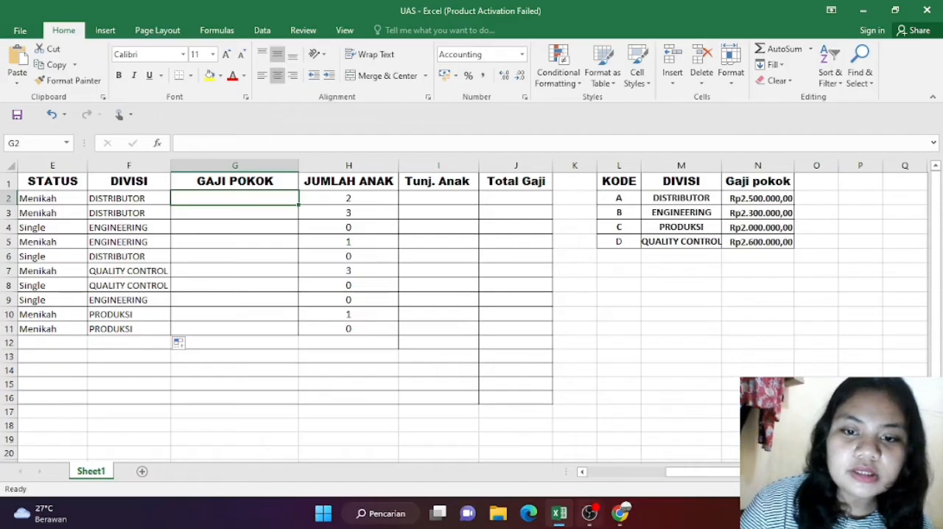
click(621, 513)
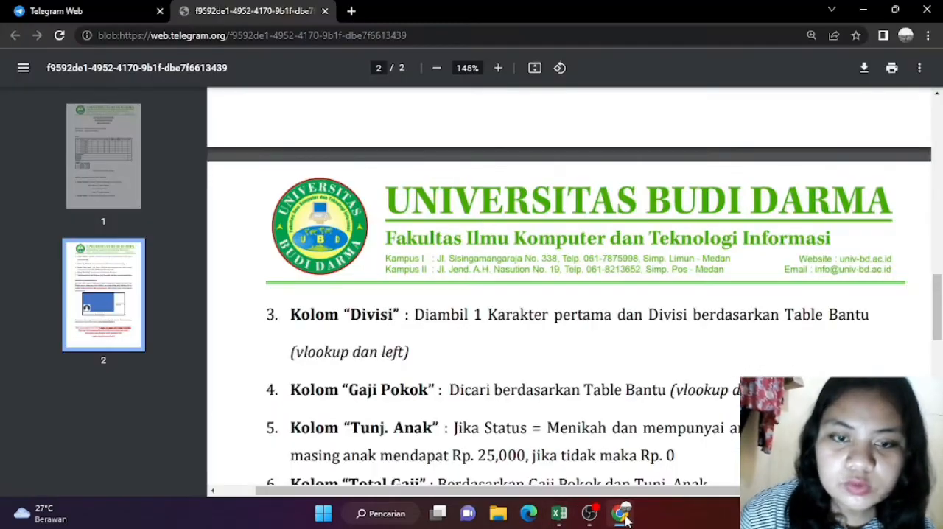
key(Down)
key(Down)
key(Down)
key(Down)
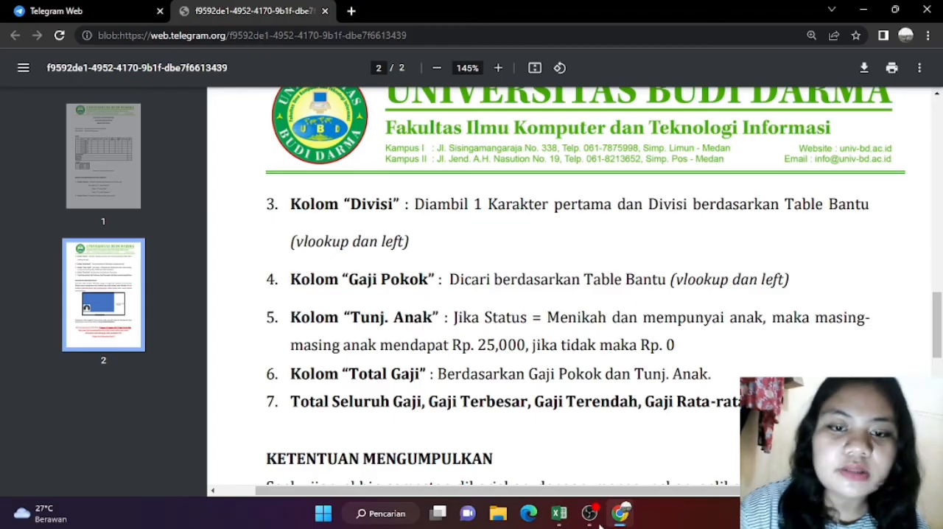
Step: Switch back to Excel and begin a VLOOKUP formula in G2 for the first GAJI POKOK value
click(558, 513)
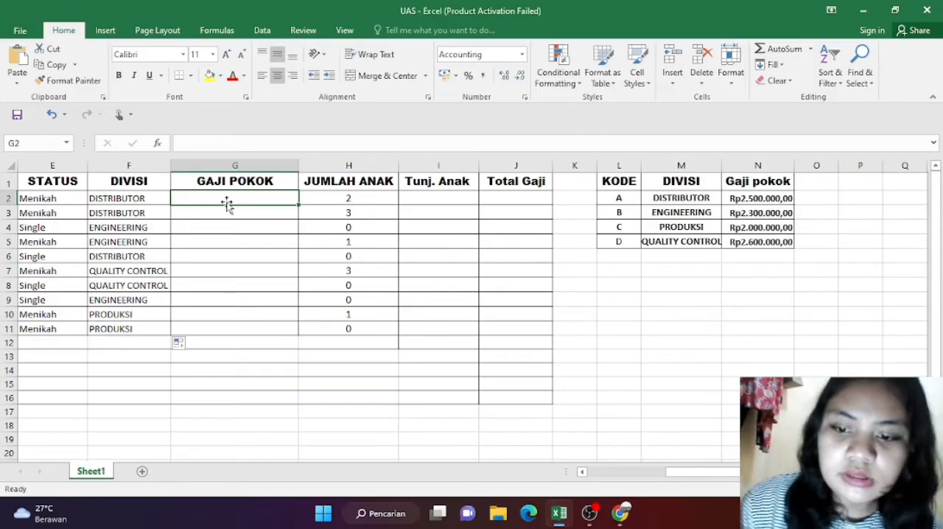
text(=)
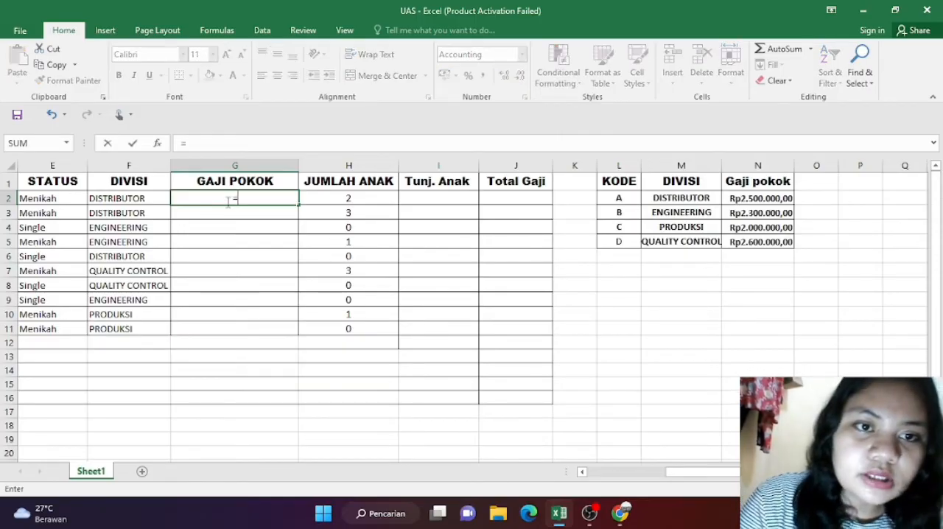
text(v)
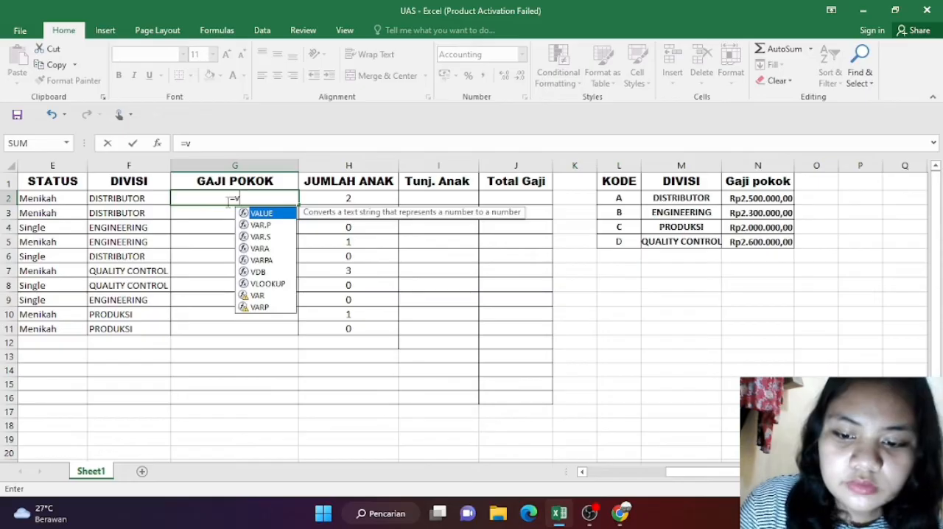
text(look)
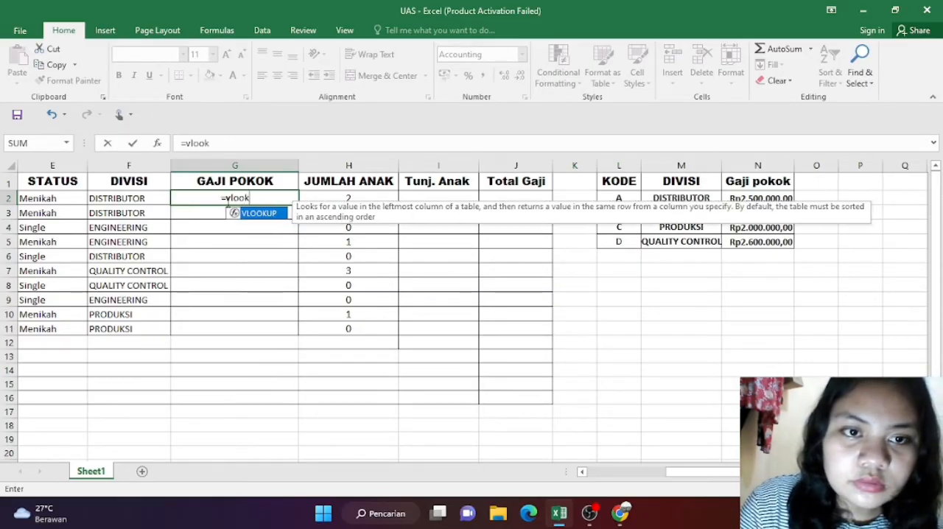
text(u)
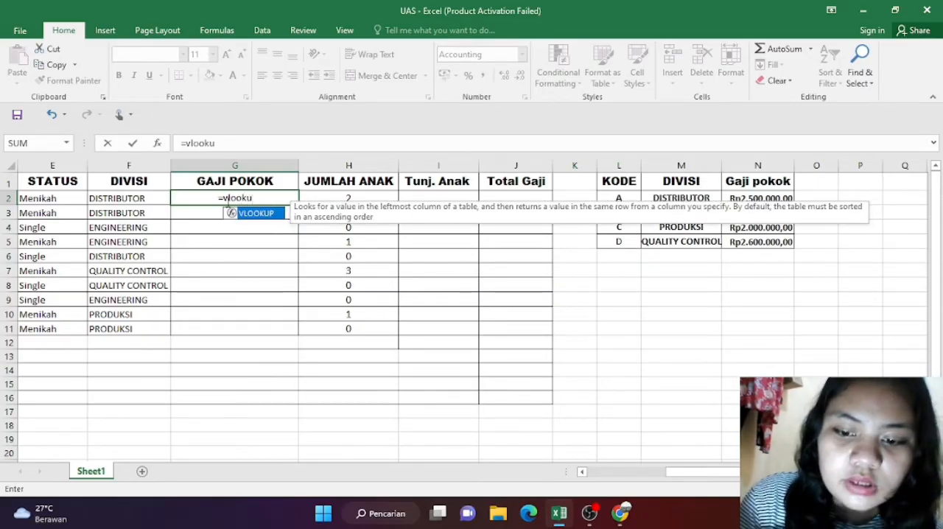
text(p)
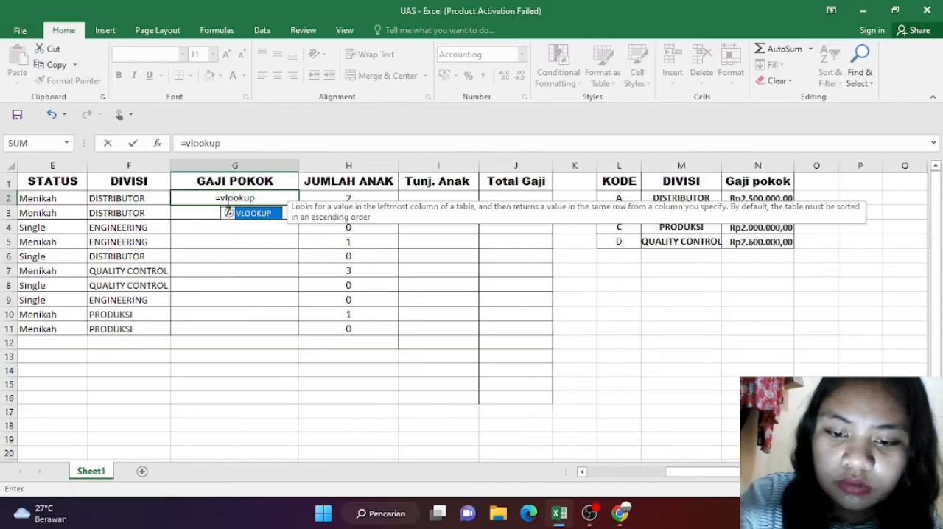
text((le)
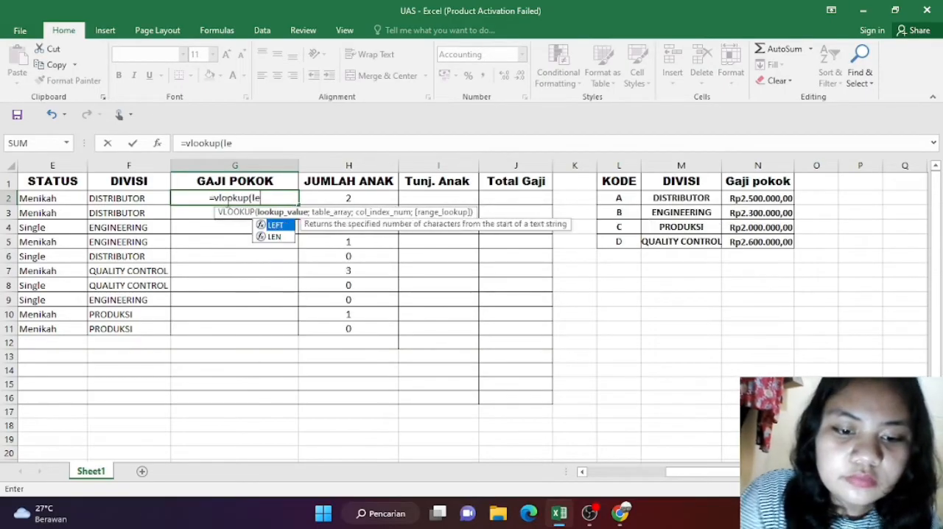
text(ft()
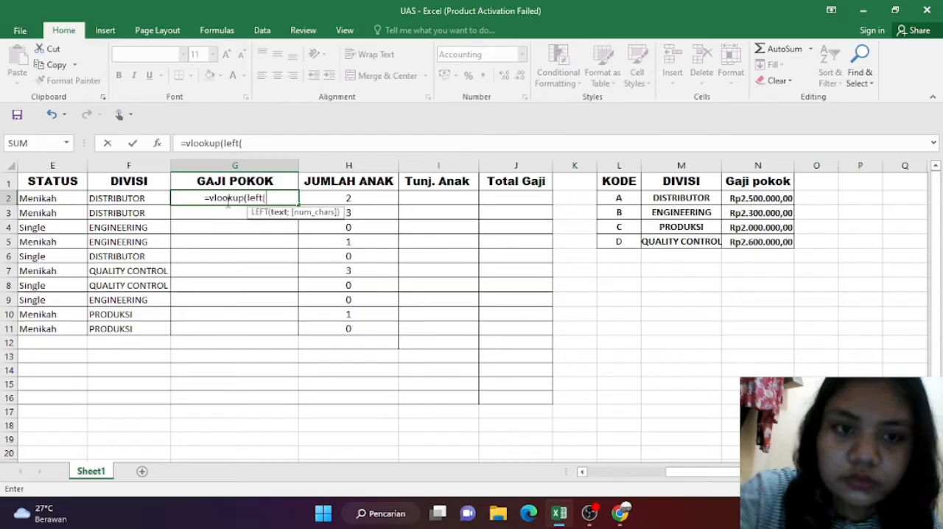
Step: Set the VLOOKUP's lookup value to the first character of the KODE in B2, as LEFT(B2;1)
scroll(228, 203, left, 4)
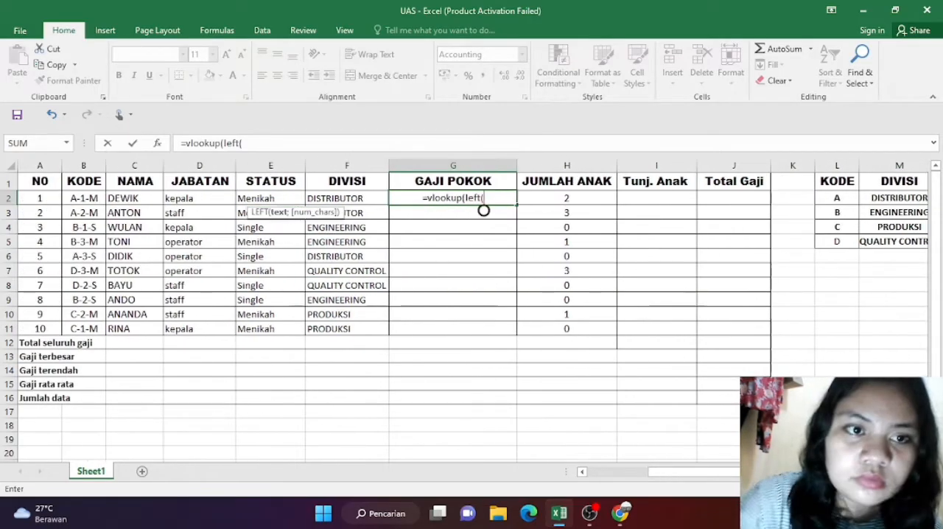
click(78, 200)
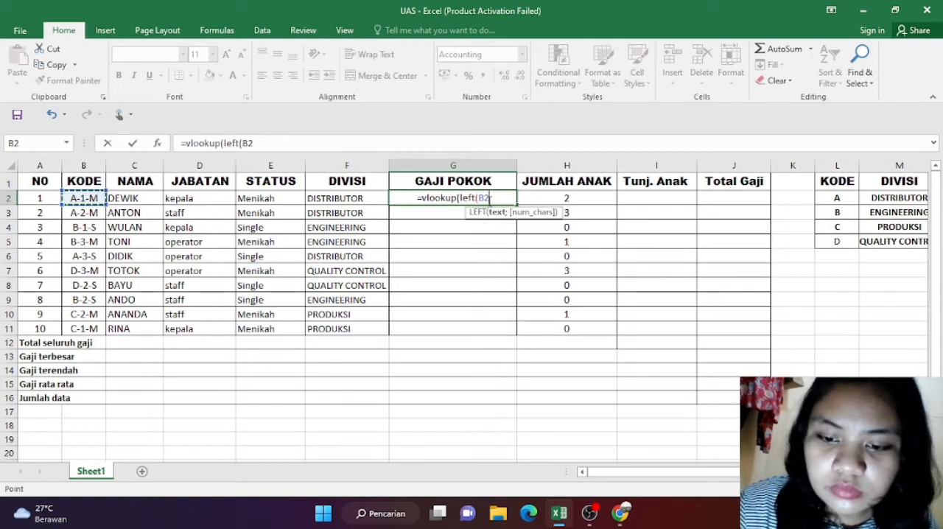
text(;1)
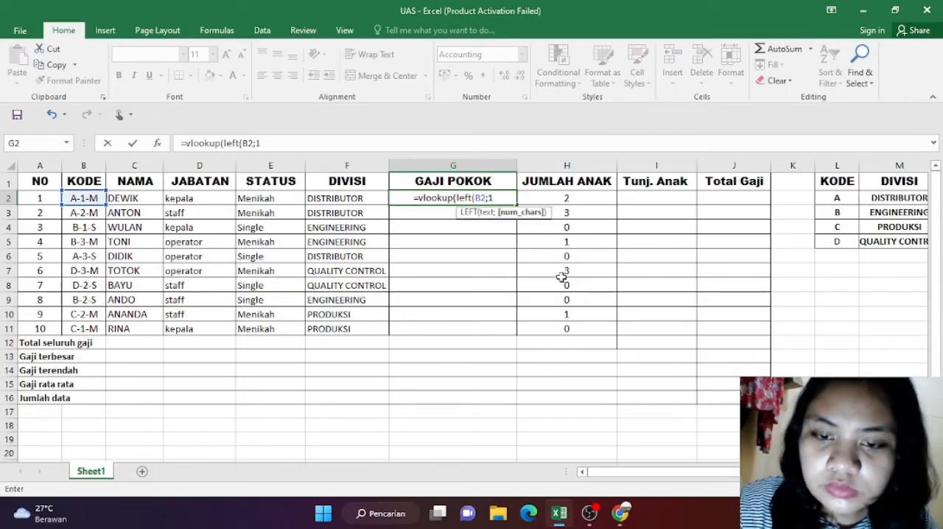
text())
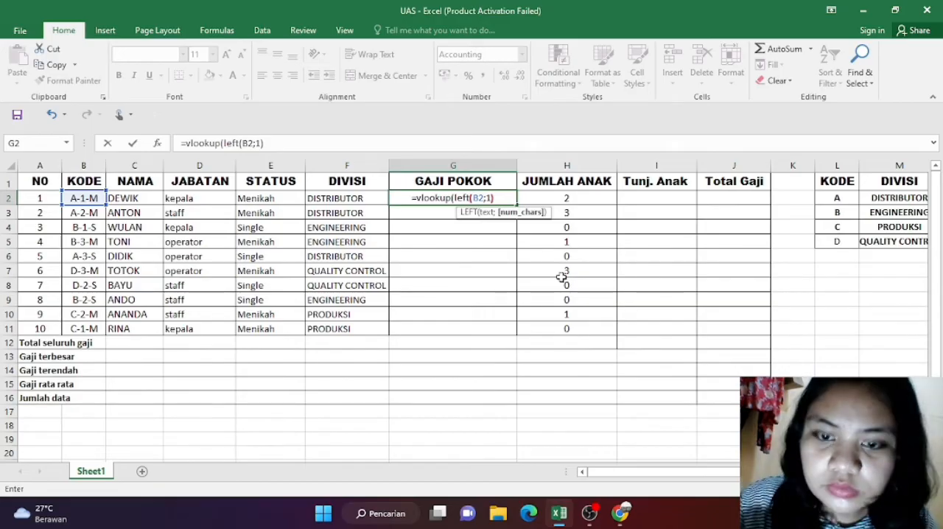
text(;)
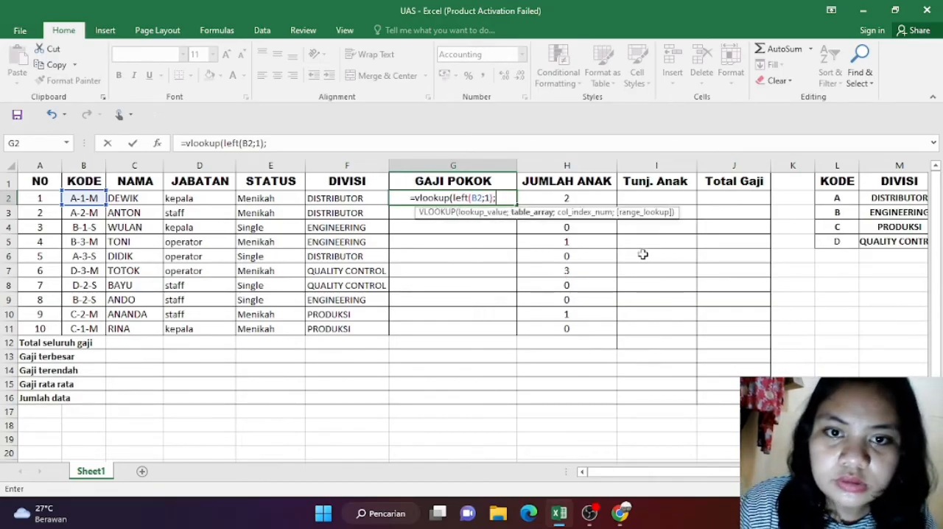
Step: Set the VLOOKUP's table array to the helper table L2:N5 as an absolute reference, $L$2:$N$5
scroll(784, 208, right, 2)
scroll(784, 208, right, 1)
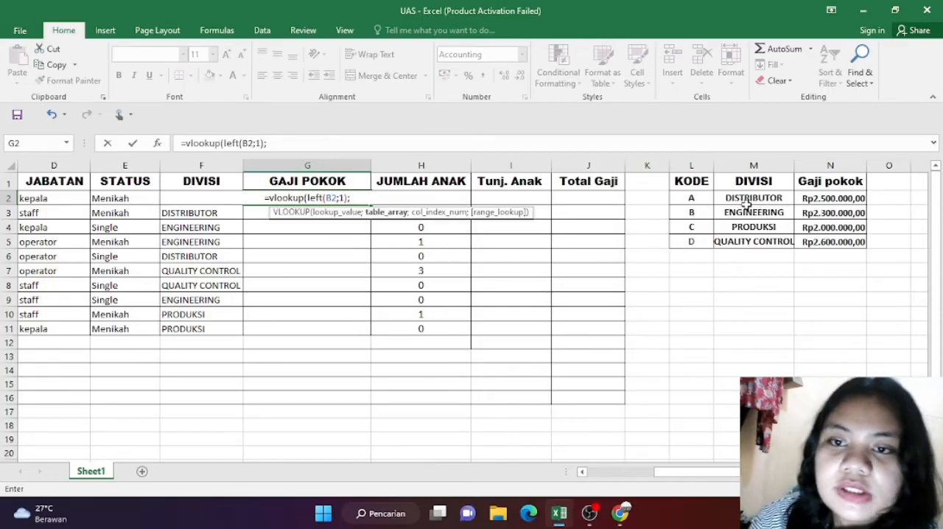
click(689, 198)
drag(709, 198, 835, 241)
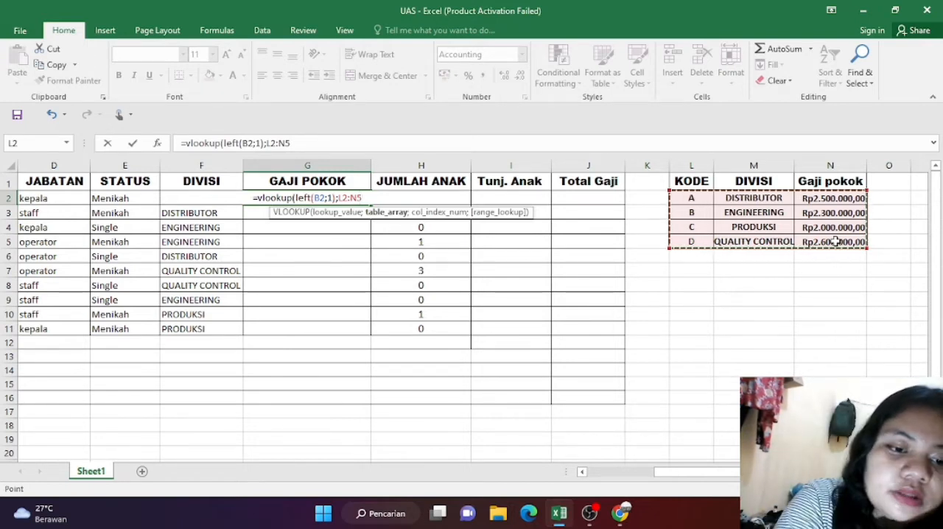
key(F4)
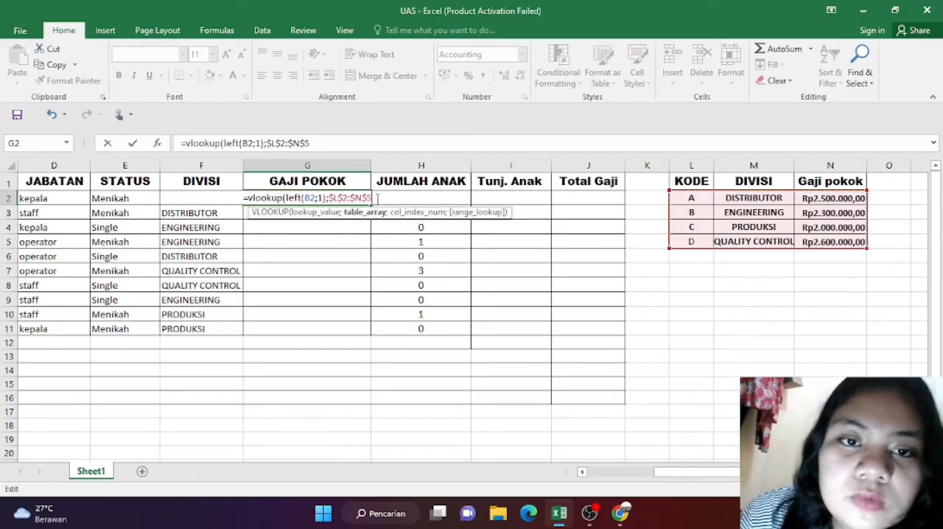
Step: Complete the G2 VLOOKUP with column index 3 and range lookup 0, and fill it down through G11
text(;)
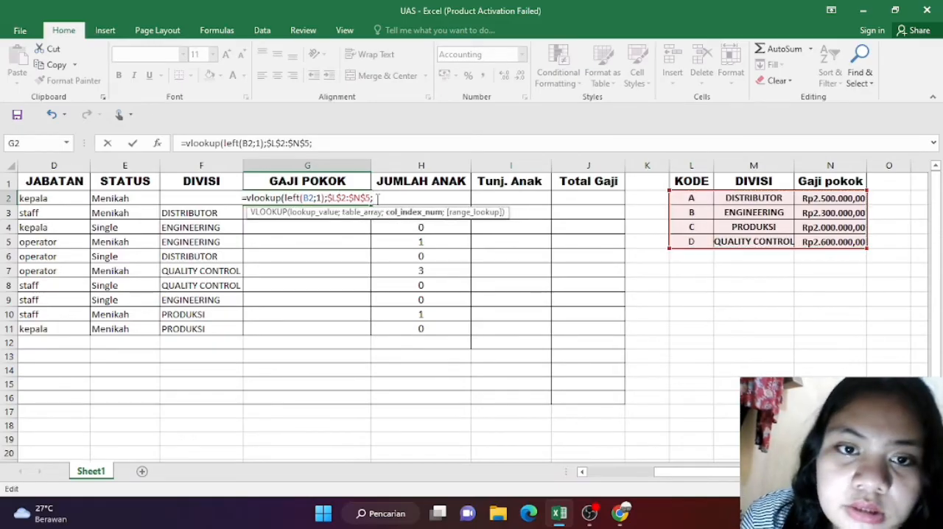
text(3)
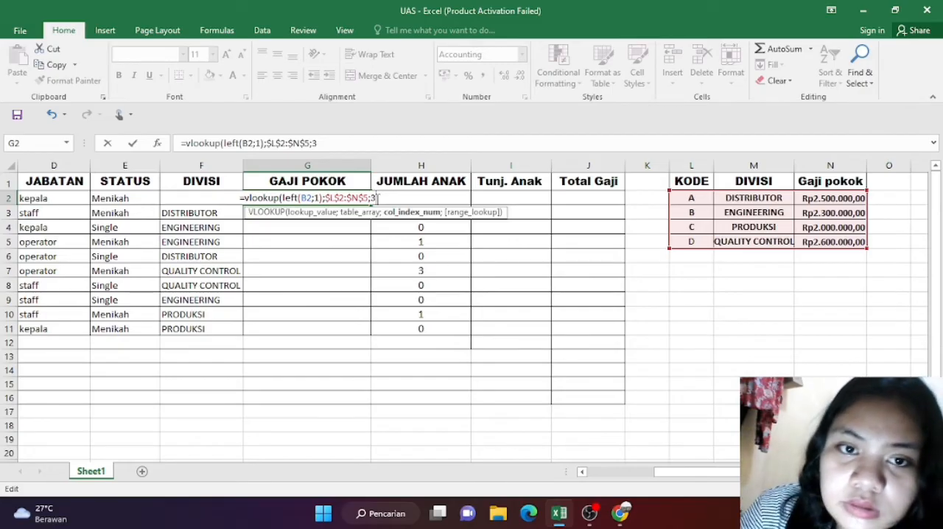
text(;)
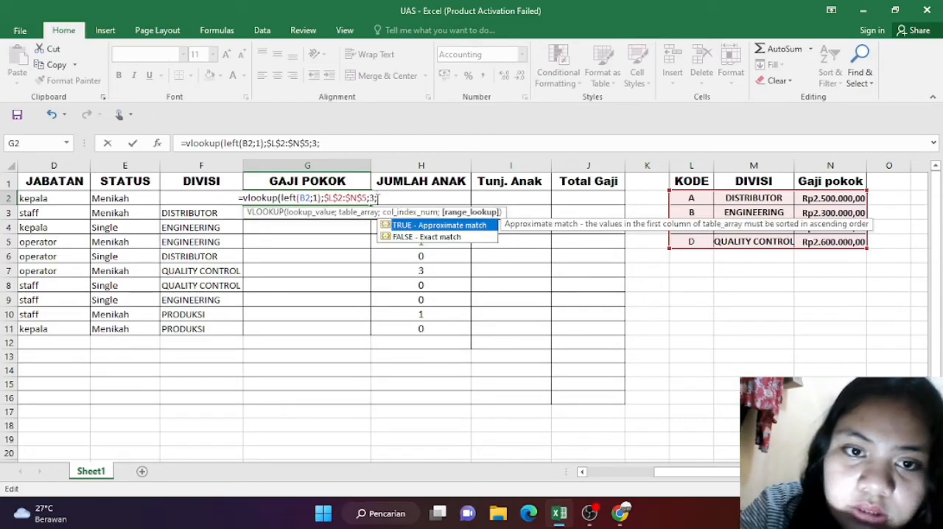
text(0)
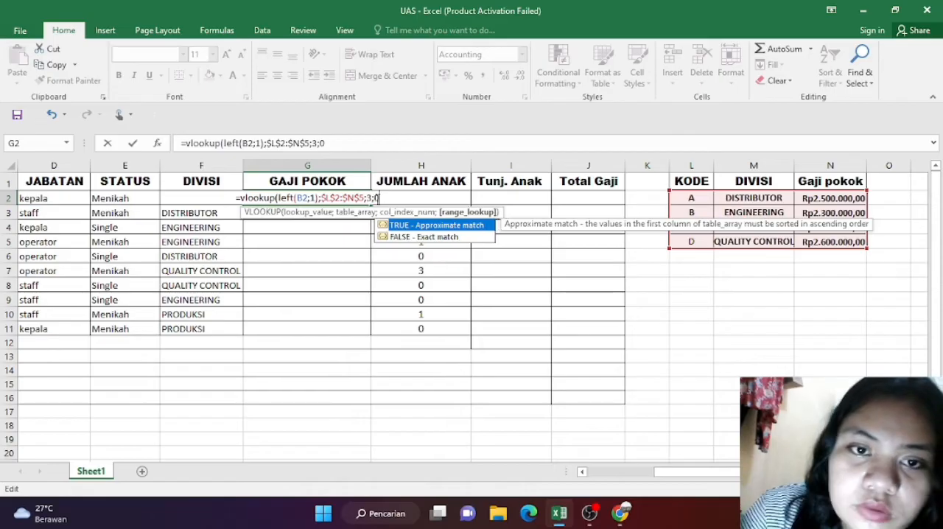
text())
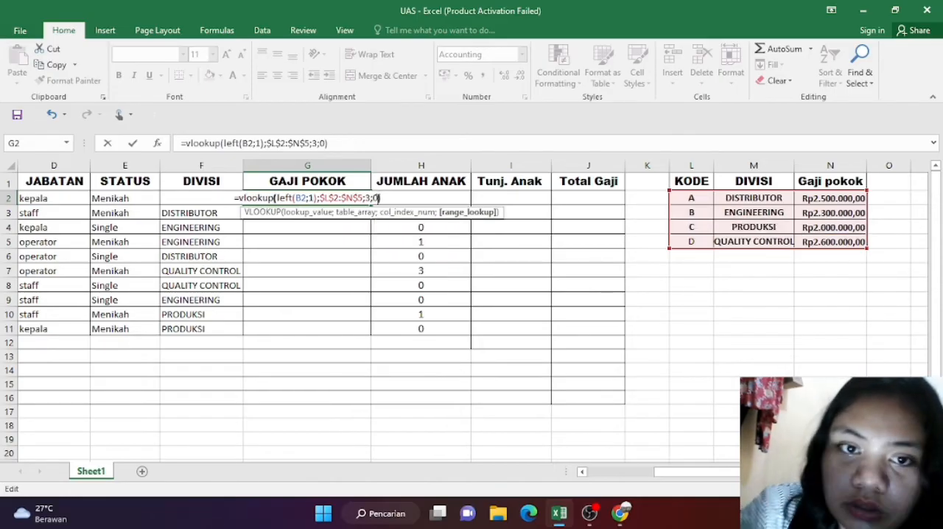
key(Return)
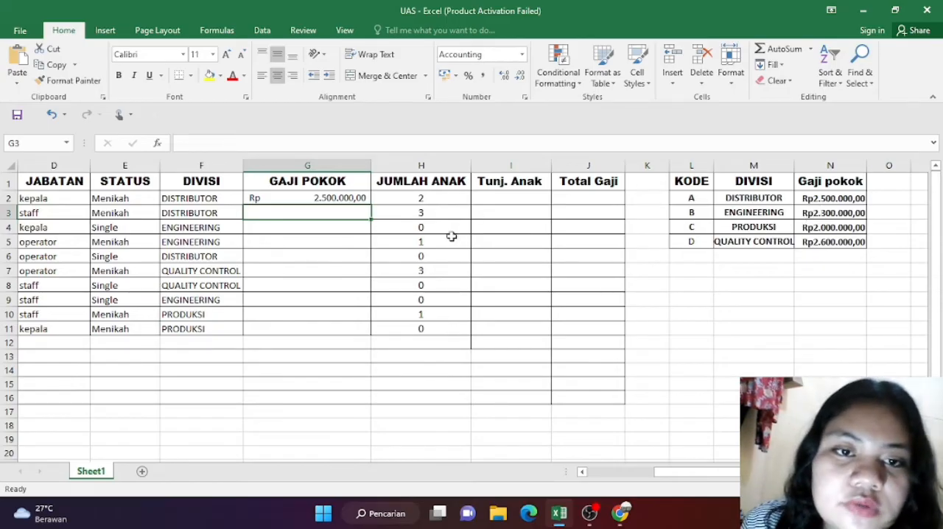
click(365, 195)
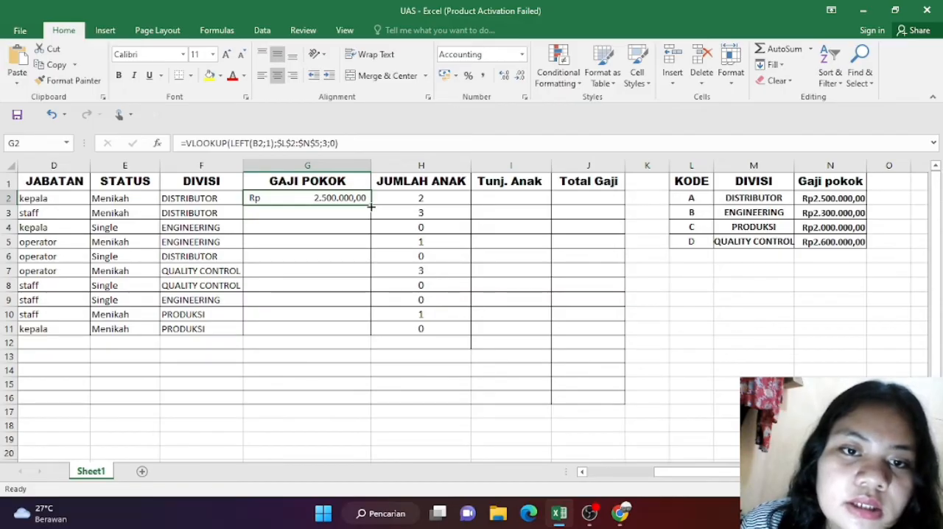
drag(371, 208, 377, 339)
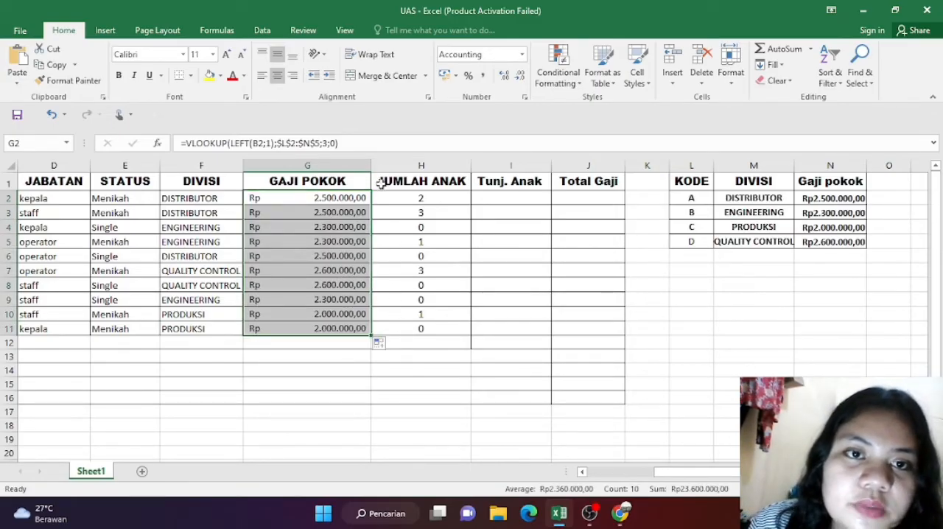
Step: Select I2, check the Tunj. Anak column rule in the exam PDF in Chrome, and return to Excel
click(482, 199)
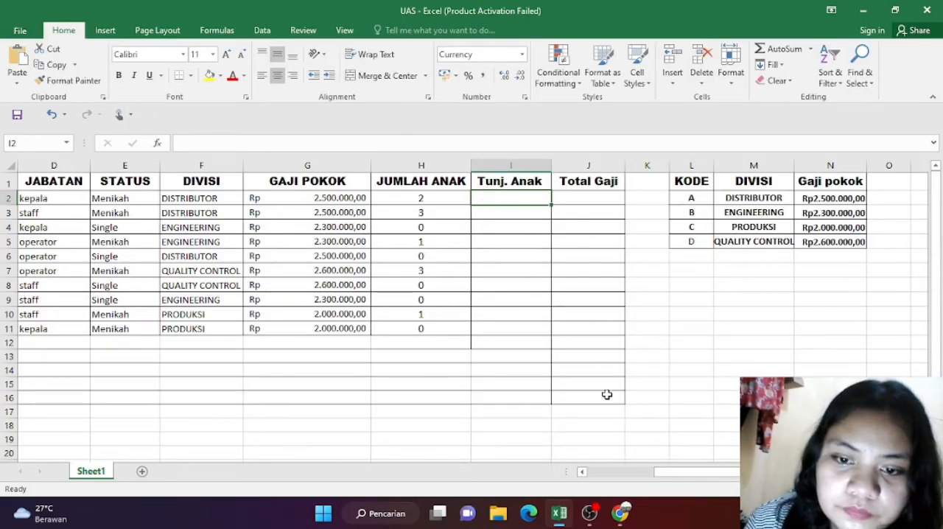
click(620, 514)
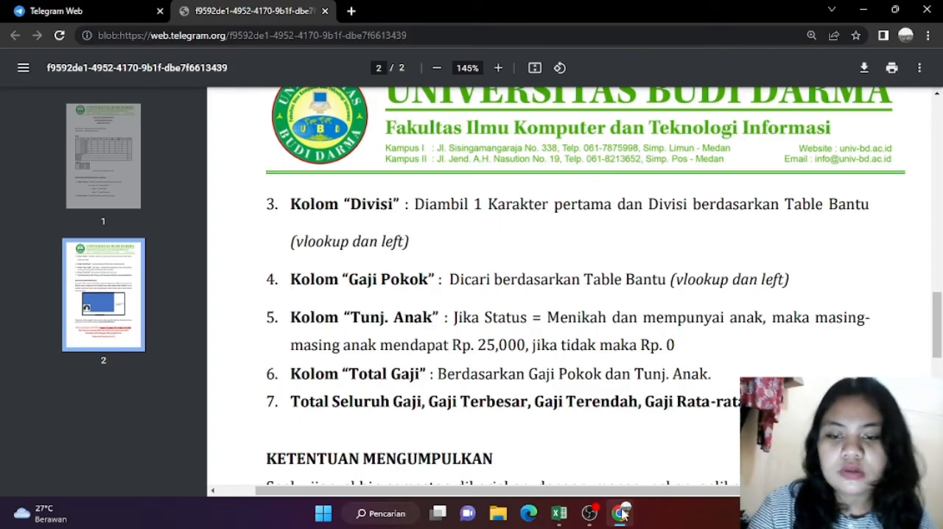
click(558, 516)
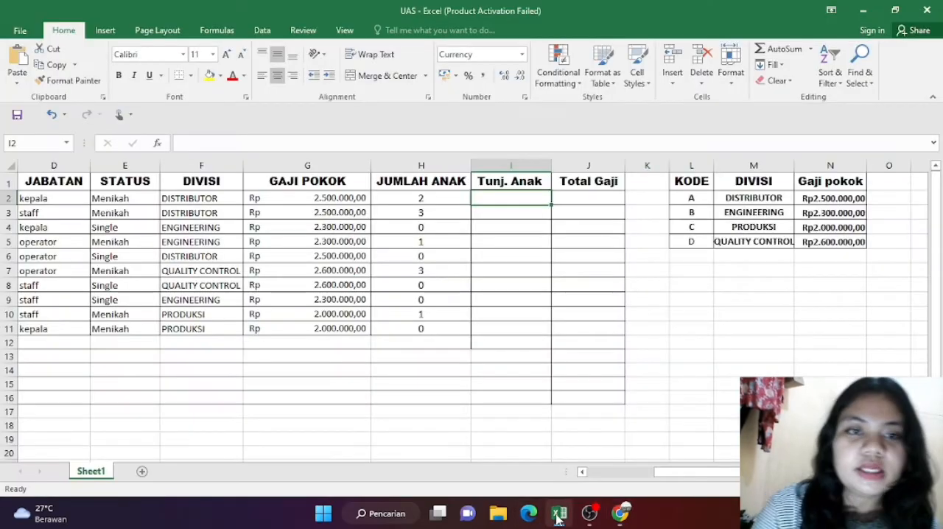
Step: Enter the formula =H2*25000 in I2 to calculate the first Tunj. Anak from the number of children
text(=)
key(BackSpace)
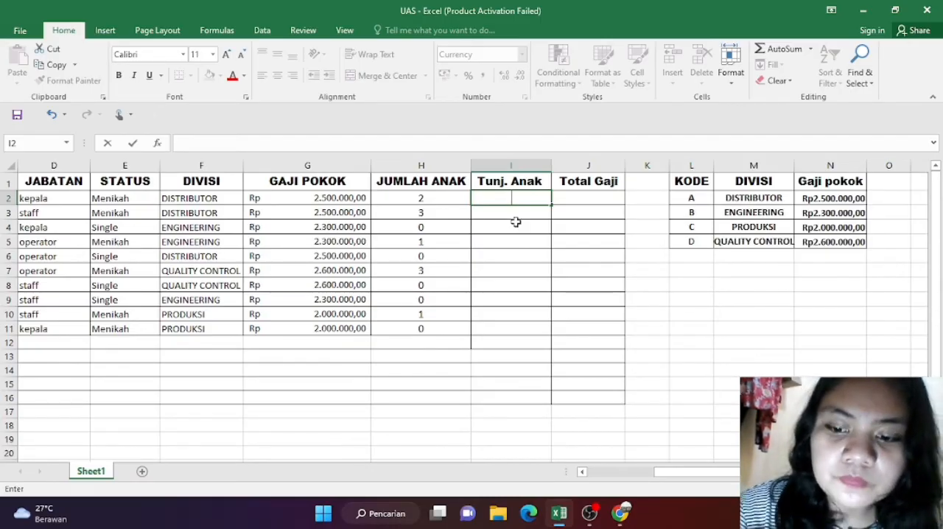
text(=)
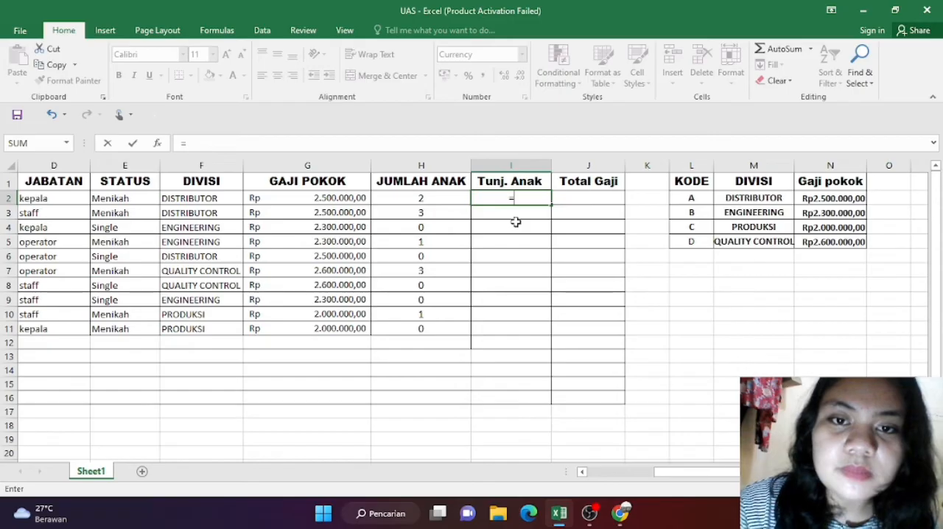
click(442, 199)
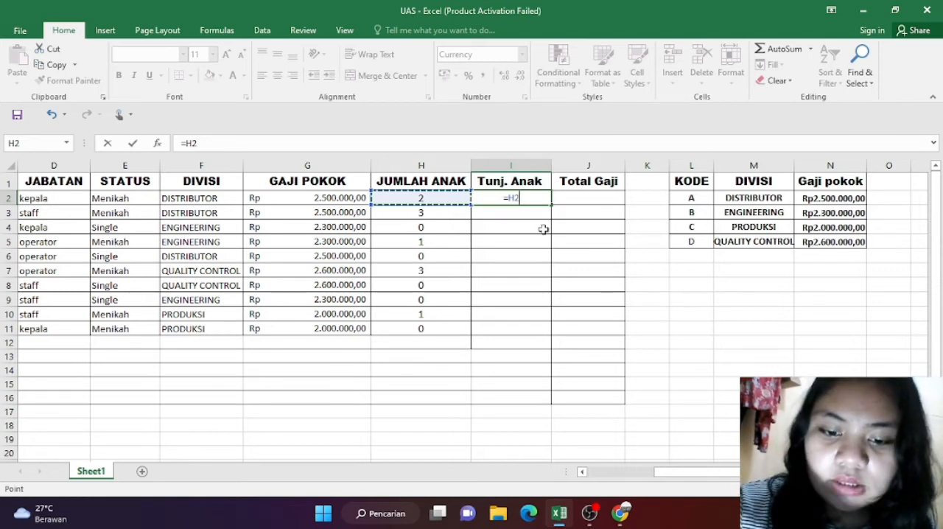
text(*25000)
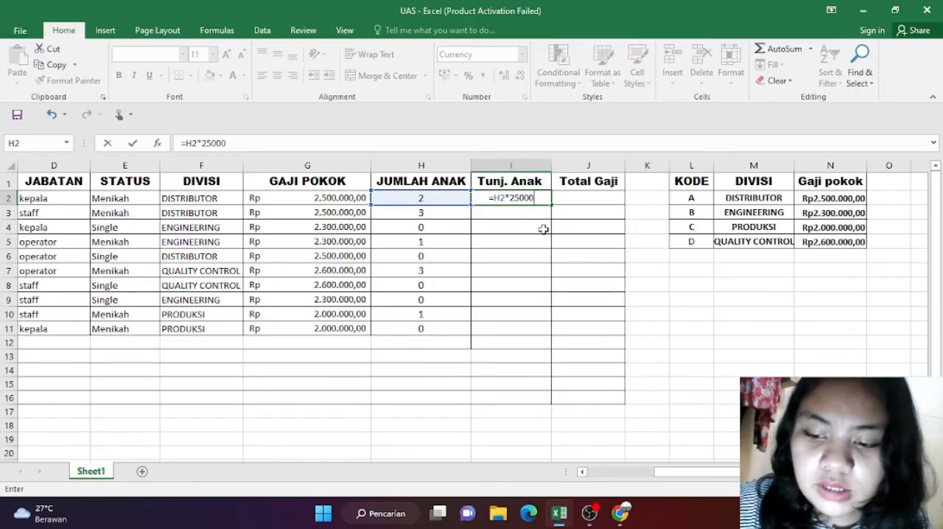
key(Return)
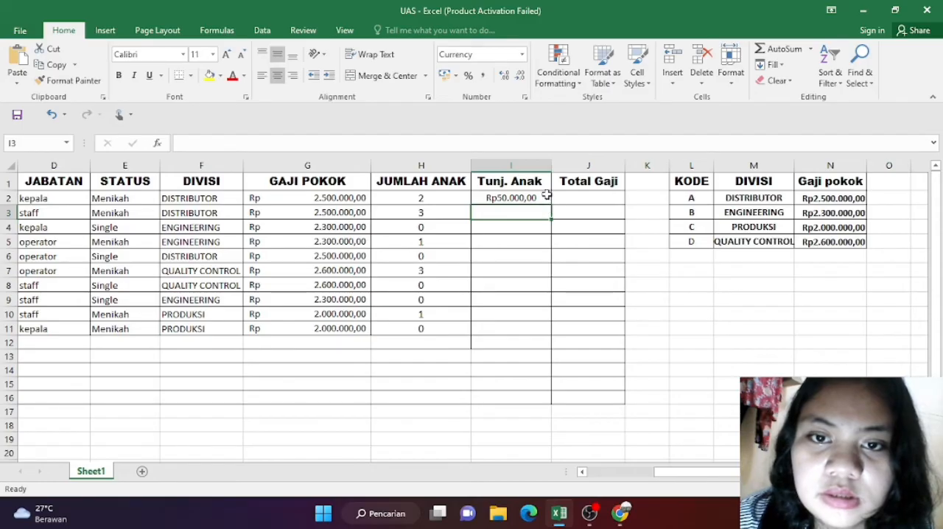
Step: Fill the Tunj. Anak formula from I2 down through I12
click(538, 231)
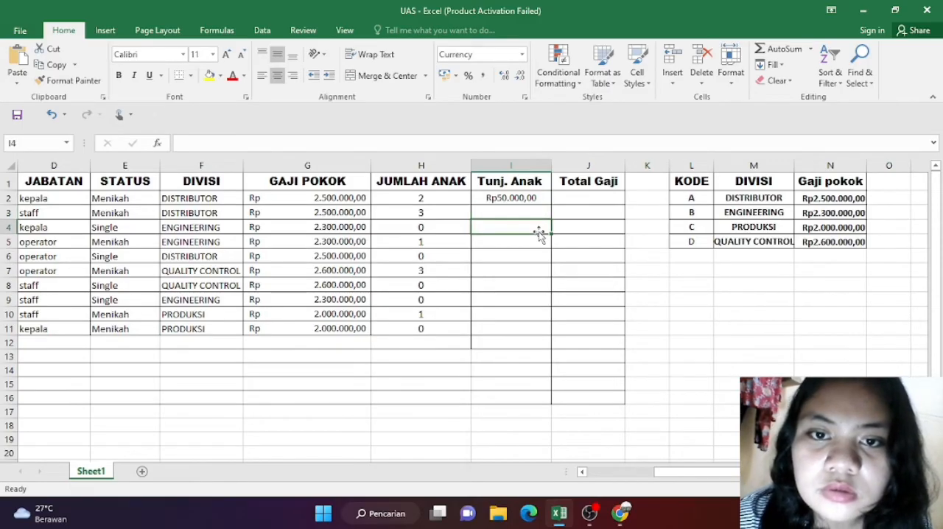
click(537, 200)
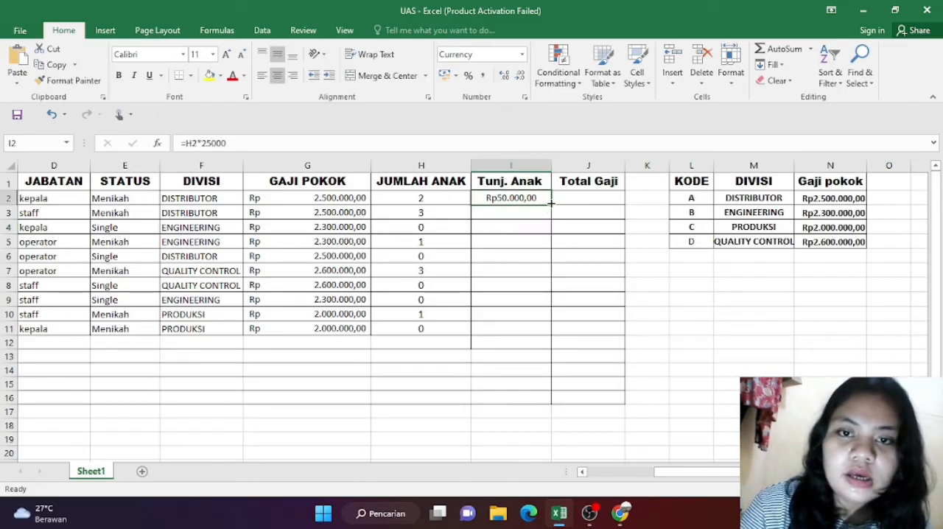
drag(550, 203, 562, 353)
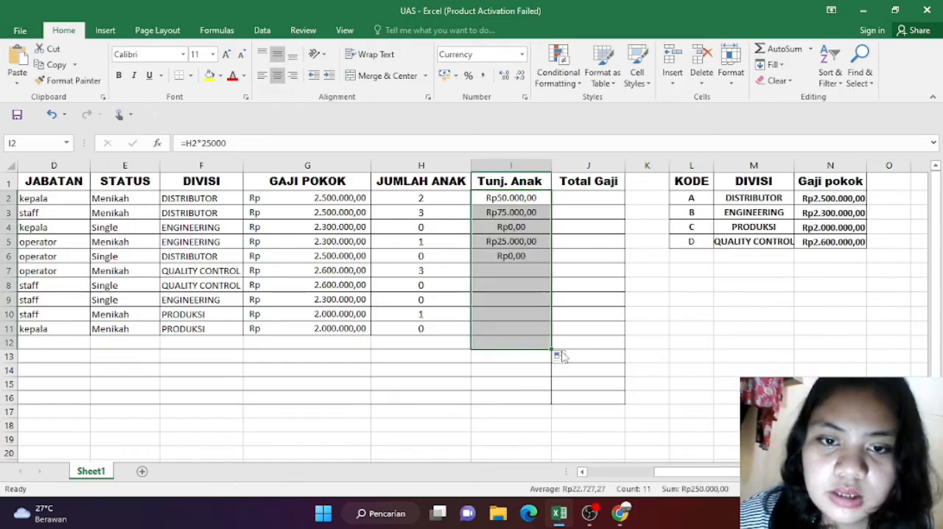
Step: Enter the formula =SUM(G2;I2) in J2 to add the first row's GAJI POKOK and Tunj. Anak as Total Gaji
click(573, 200)
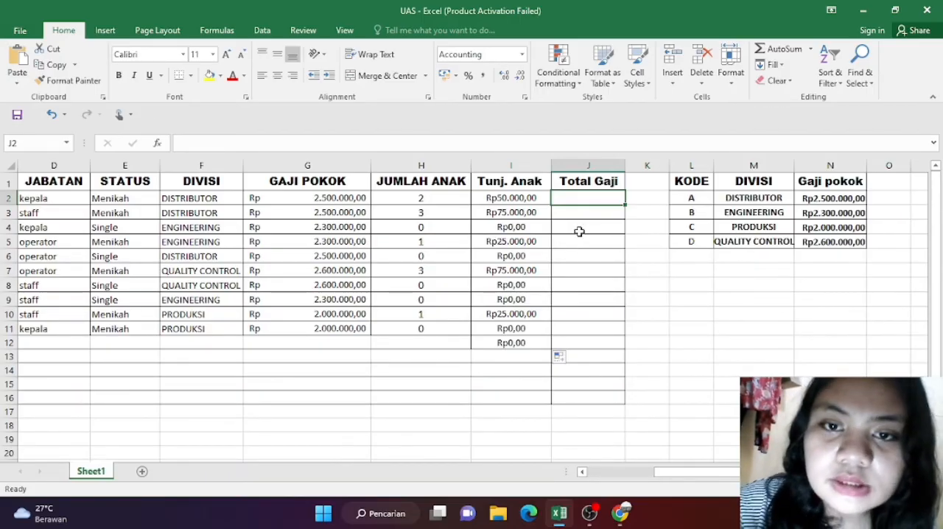
text(=)
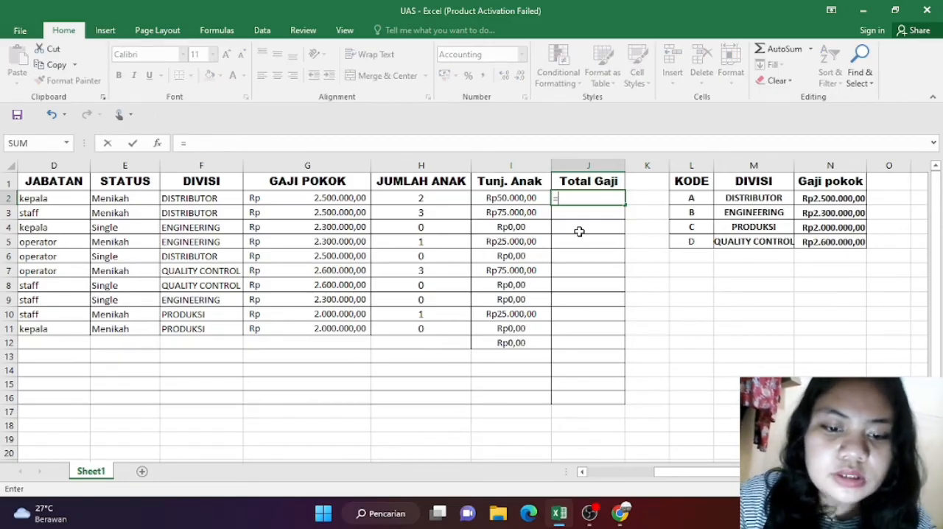
text(sum)
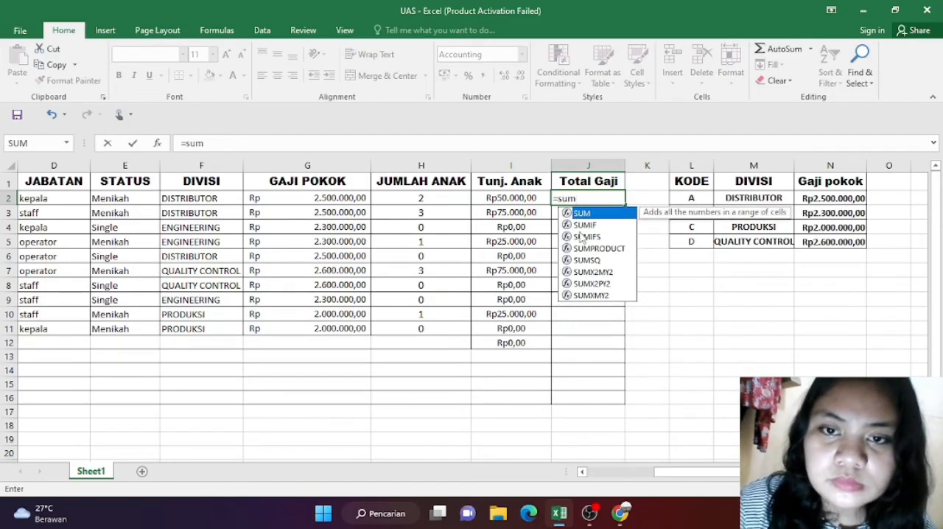
text(()
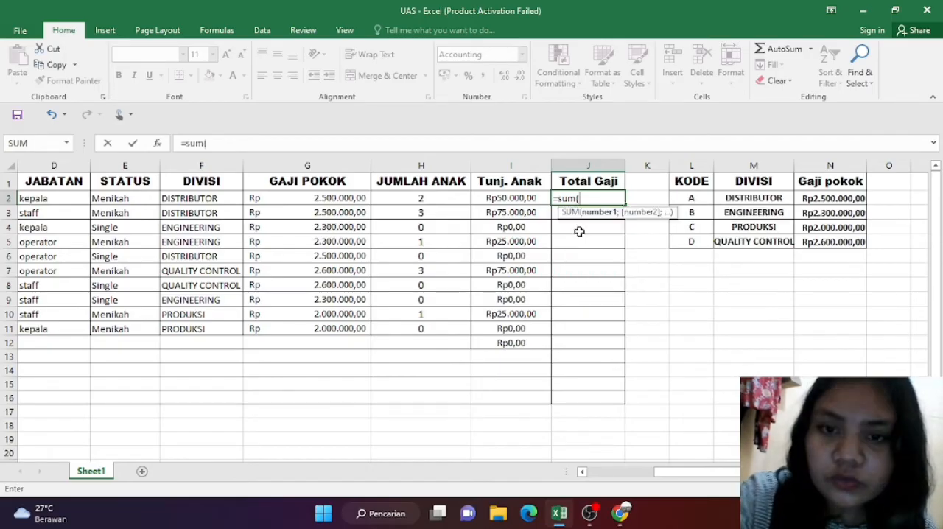
click(344, 198)
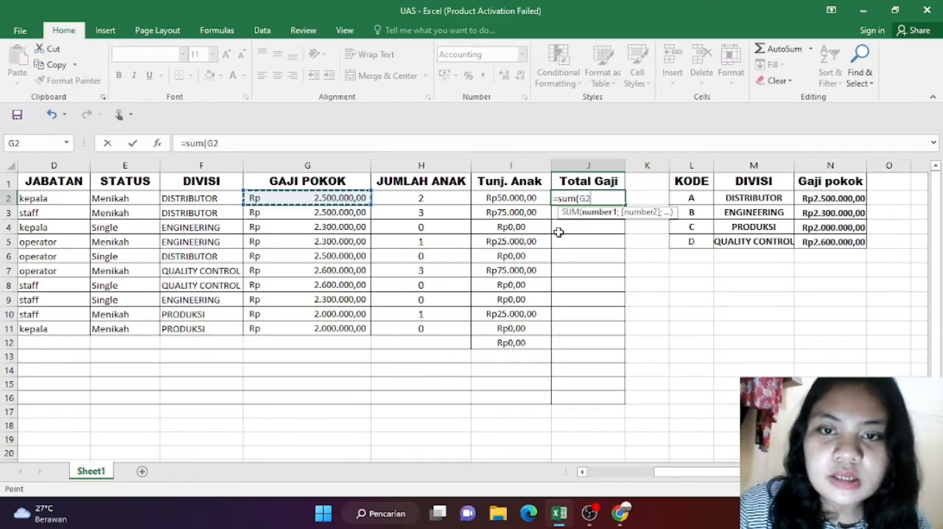
text(;)
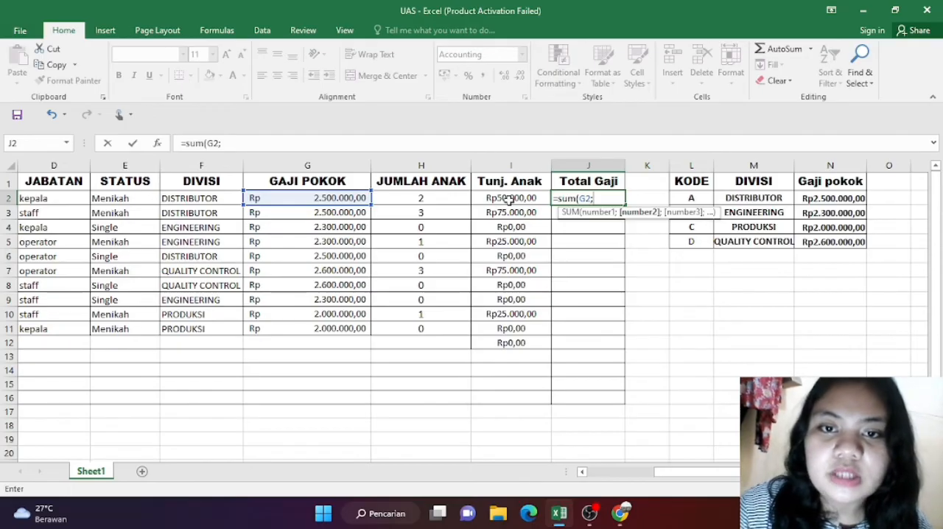
click(508, 199)
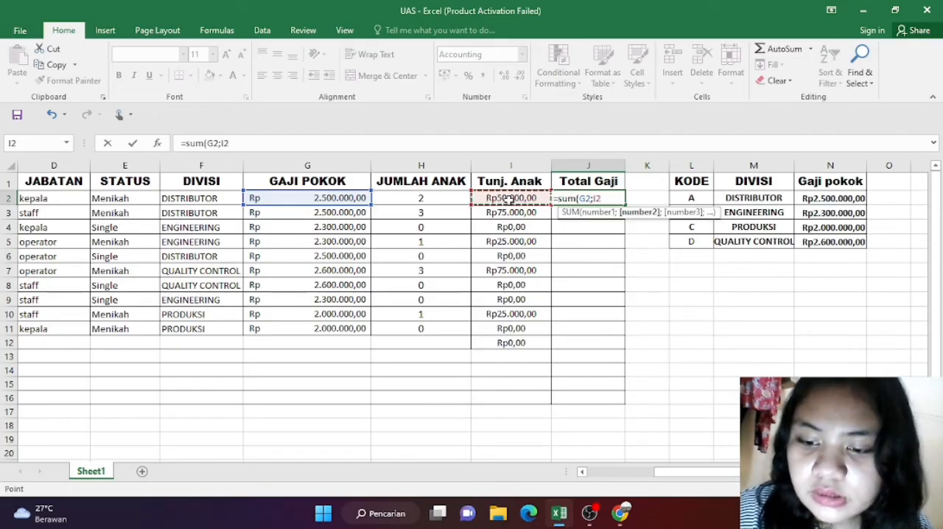
text())
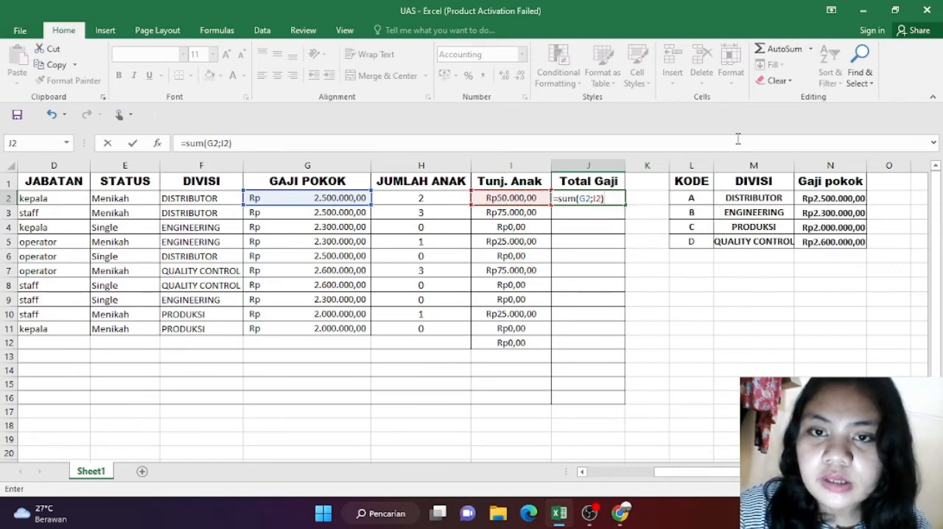
key(Return)
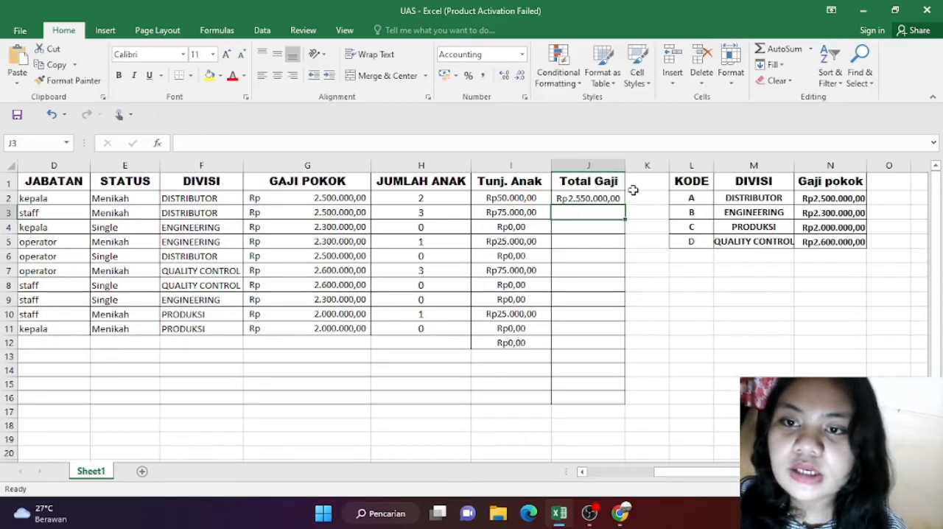
Step: Fill the Total Gaji formula from J2 down through J12, and clear the surplus results in I12 and J12
click(595, 199)
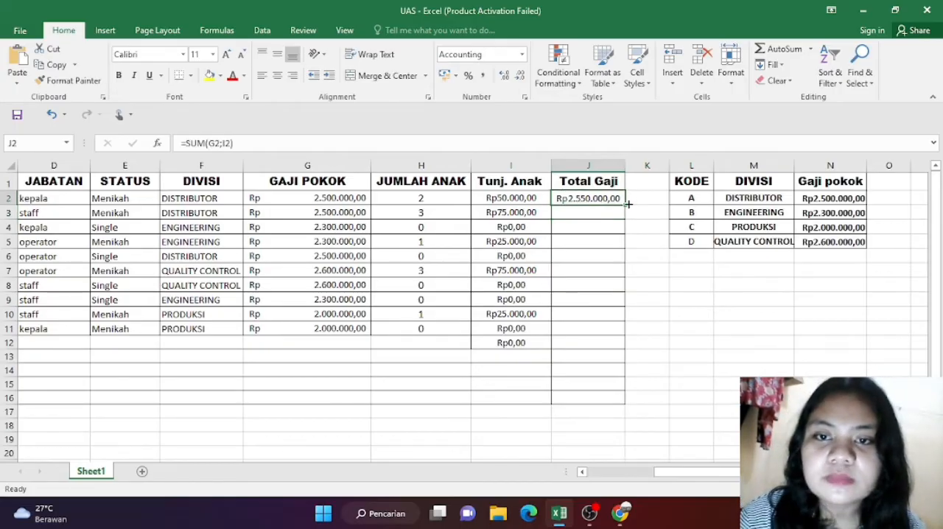
drag(624, 205, 631, 353)
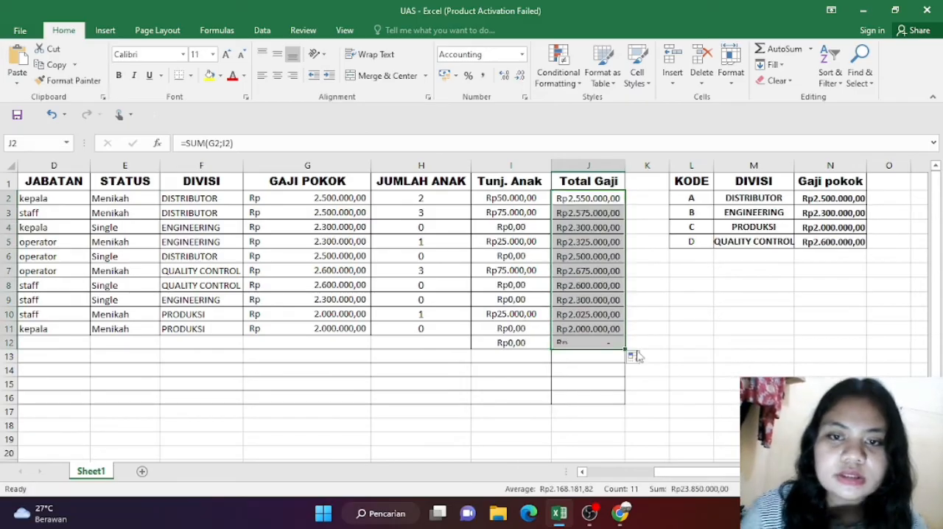
click(599, 343)
key(Delete)
Step: Enter the formula =SUM(J2:J11) in J12 to calculate Total seluruh gaji
scroll(360, 341, left, 3)
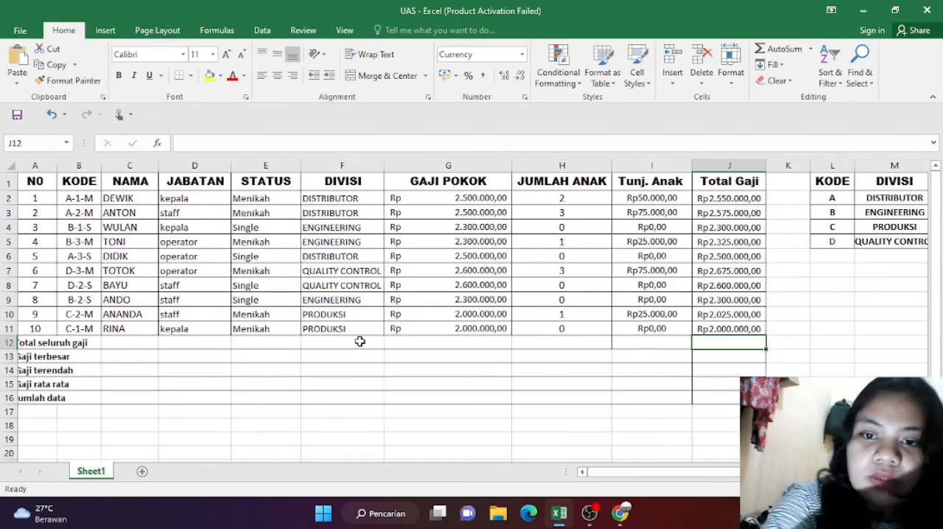
scroll(359, 341, right, 4)
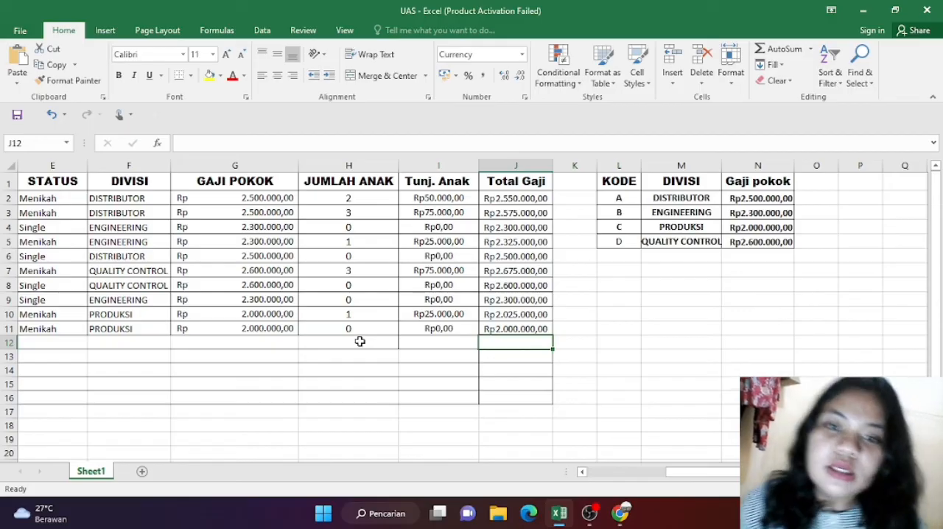
text(=)
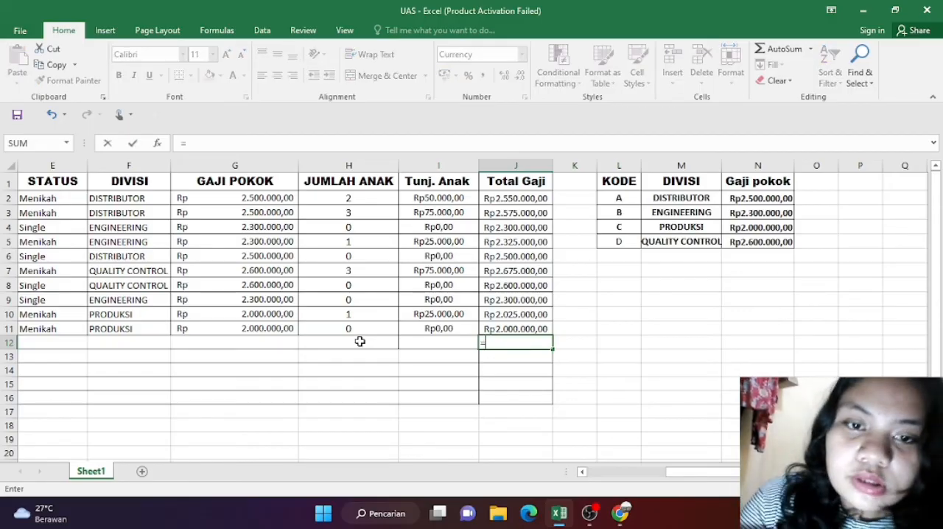
text(sum)
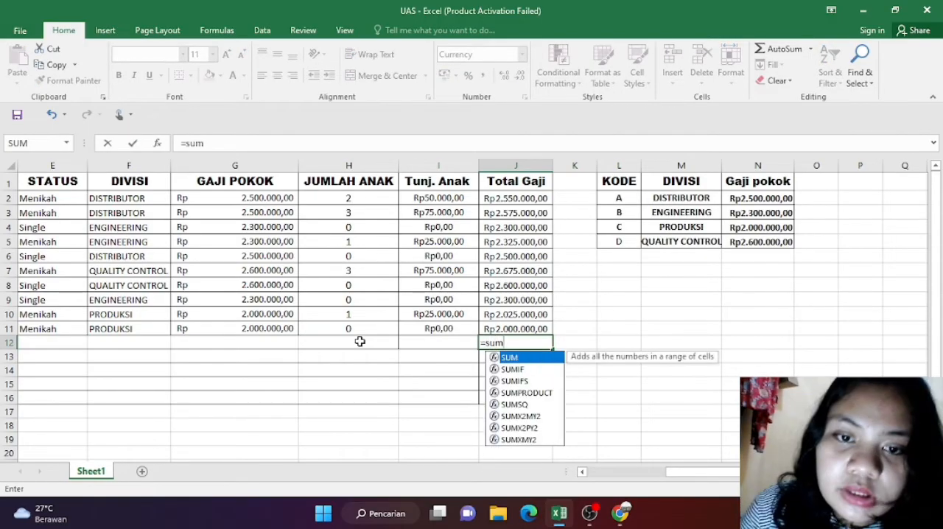
text(()
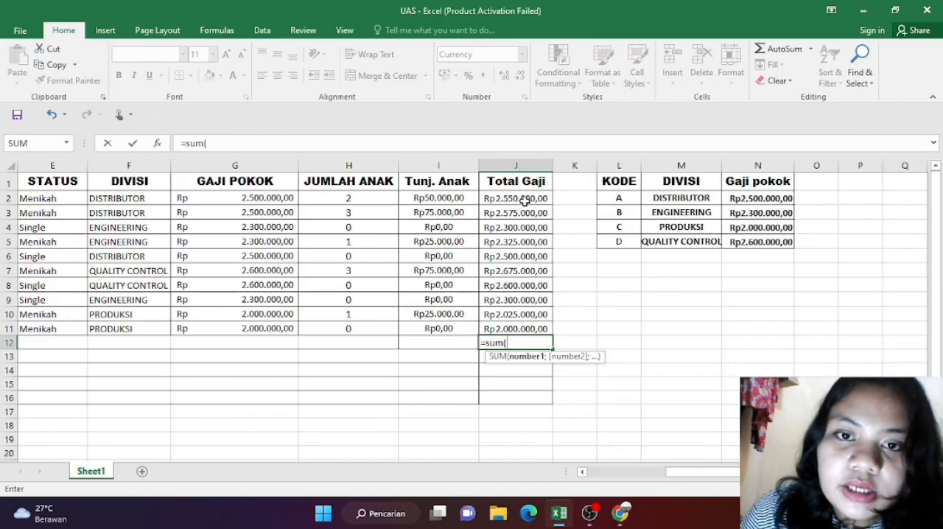
drag(523, 198, 543, 335)
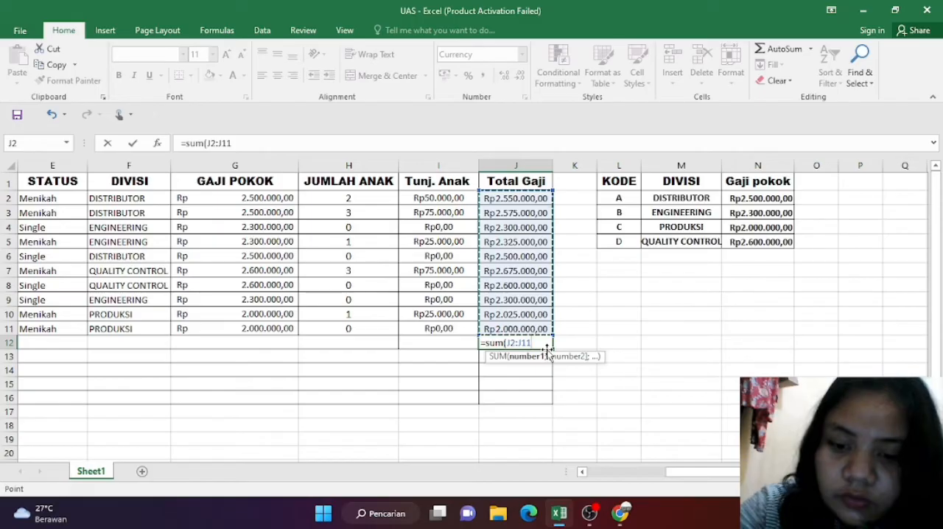
text())
key(Return)
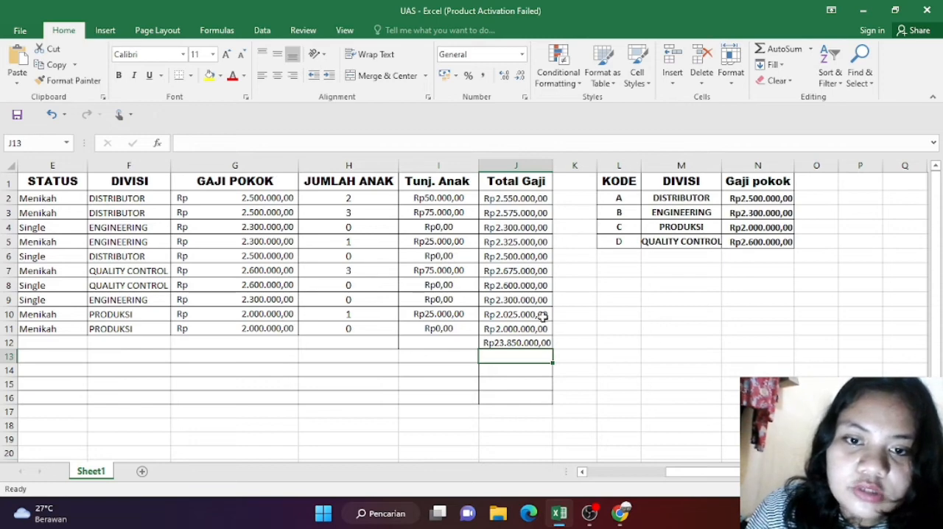
Step: Enter the formula =MAX(J2:J11) in J13 to find Gaji terbesar from the Total Gaji column
scroll(250, 348, left, 2)
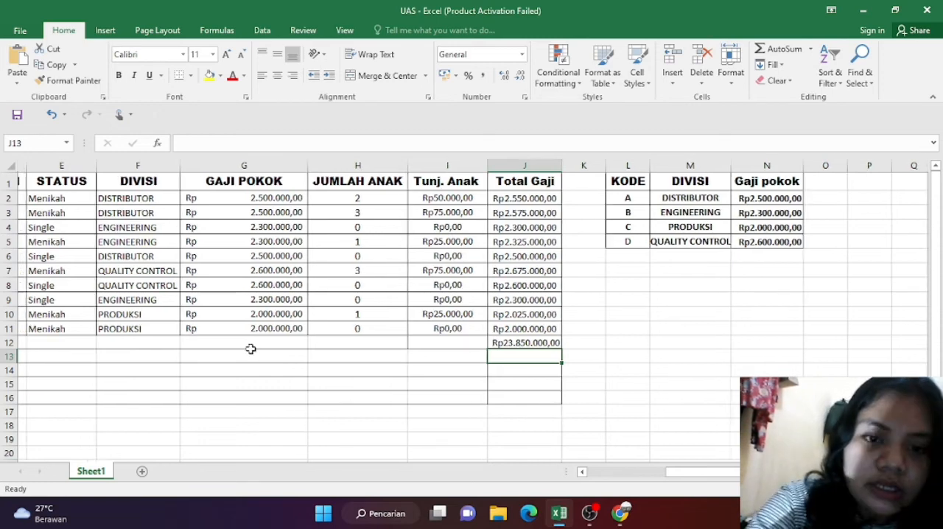
scroll(250, 349, left, 3)
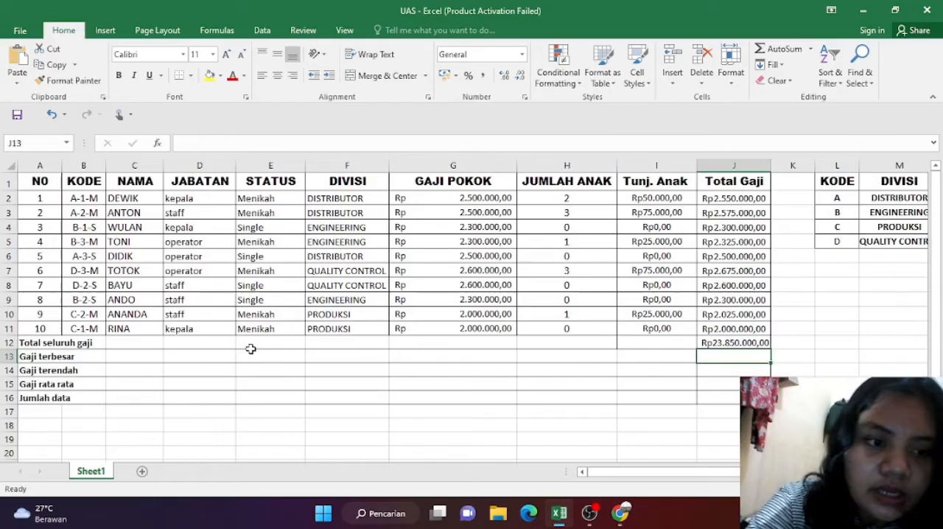
scroll(250, 348, right, 4)
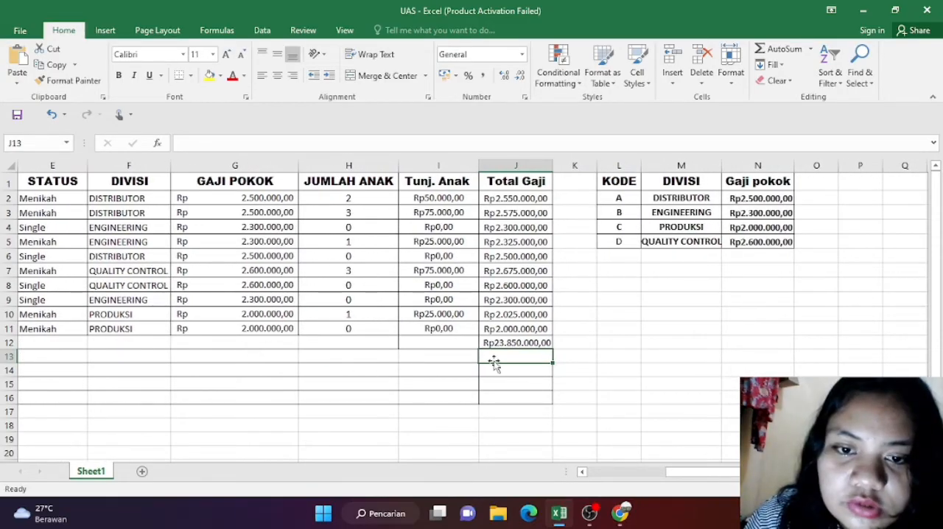
text(=)
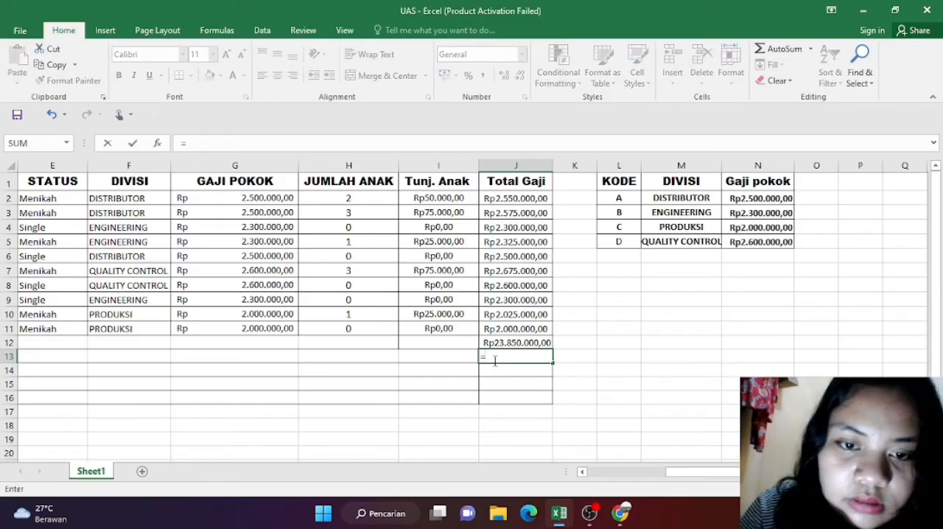
text(ma)
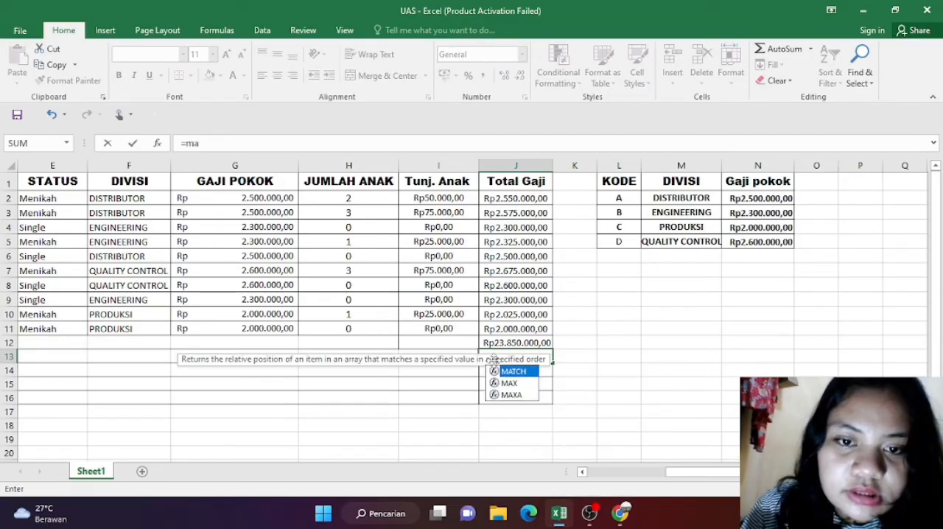
text(x()
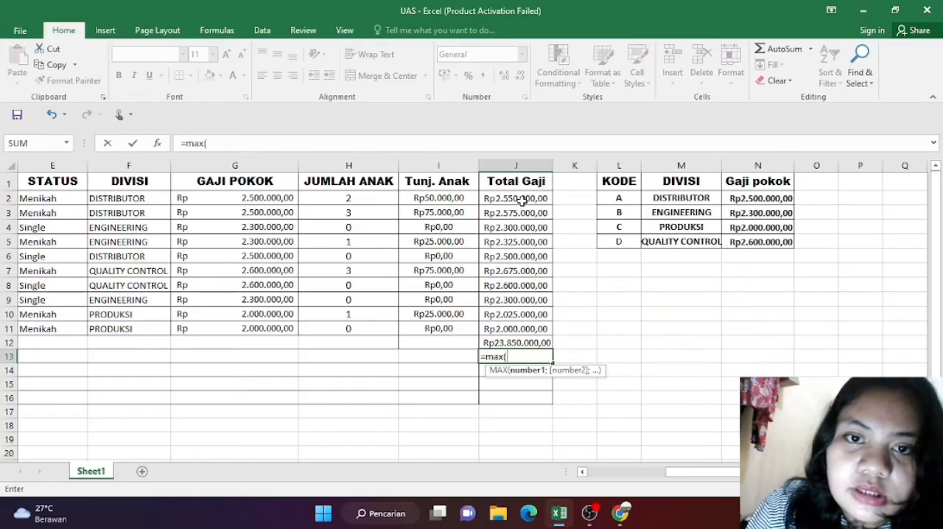
drag(521, 197, 527, 324)
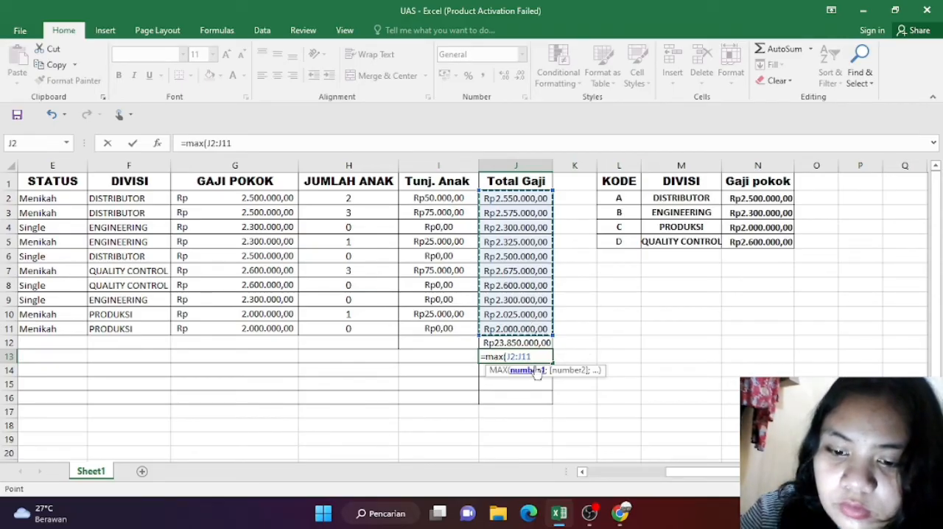
key(Return)
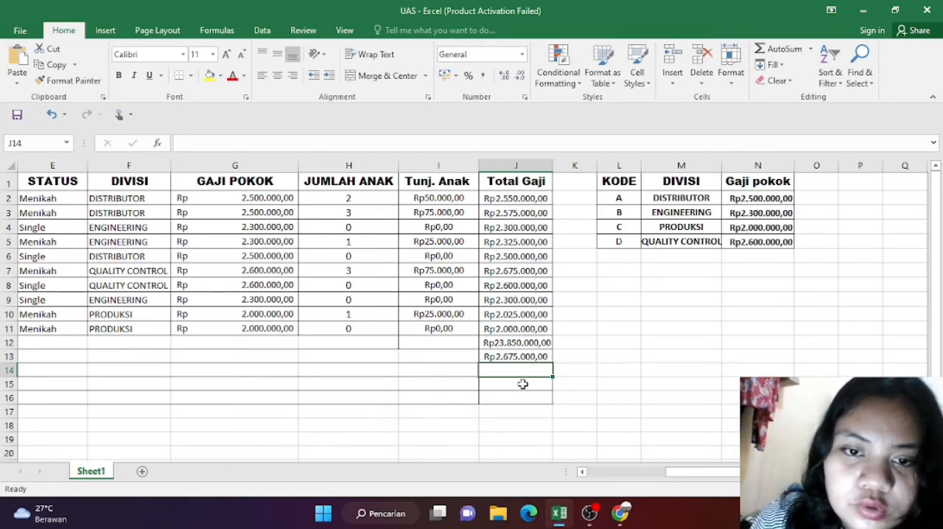
Step: Enter the formula =MIN(J2:J11) in J14 to find Gaji terendah from the Total Gaji column
scroll(523, 384, left, 4)
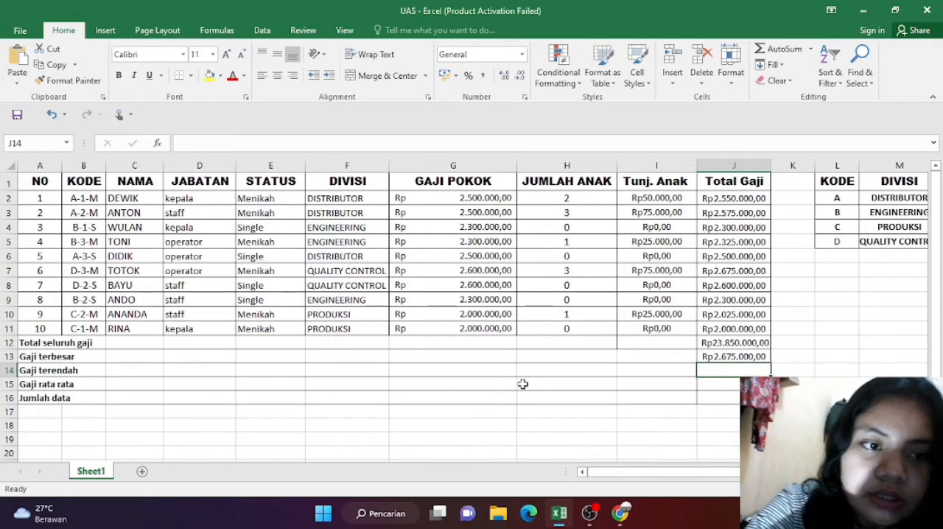
scroll(522, 384, right, 3)
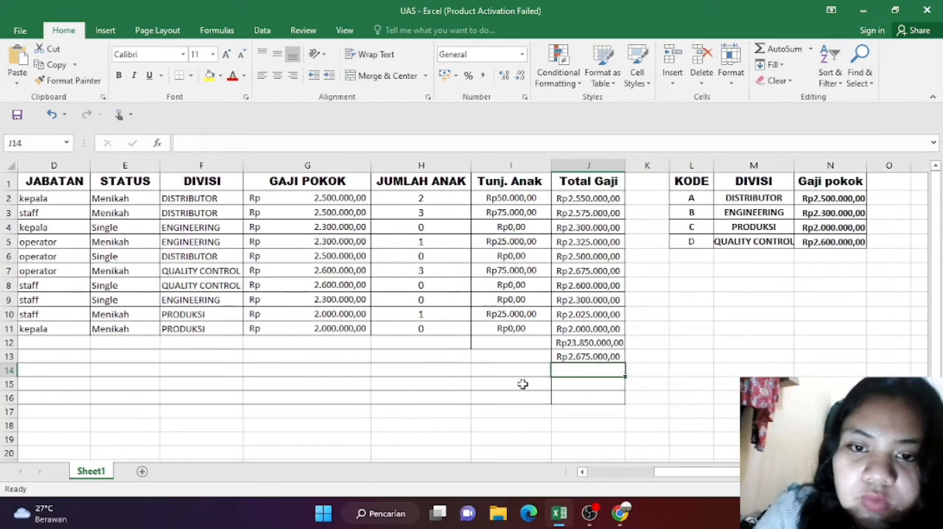
scroll(522, 384, left, 3)
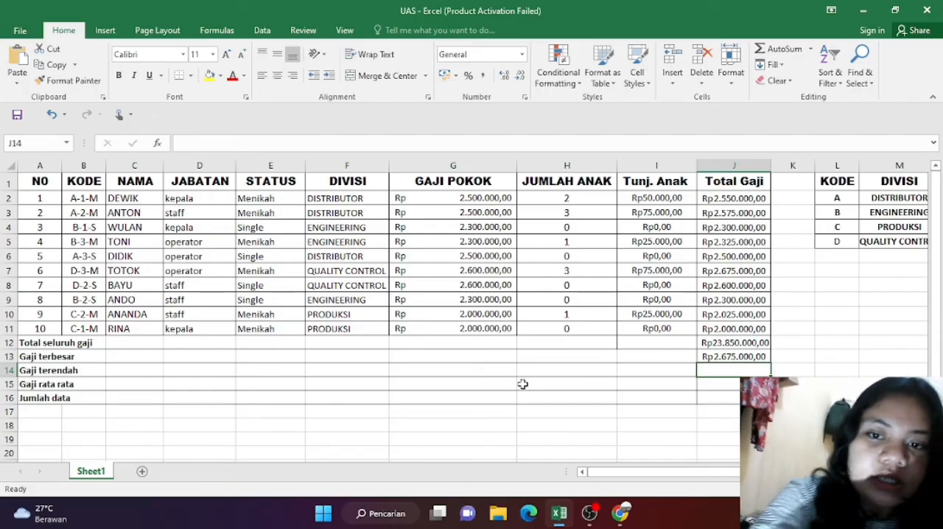
scroll(522, 384, right, 4)
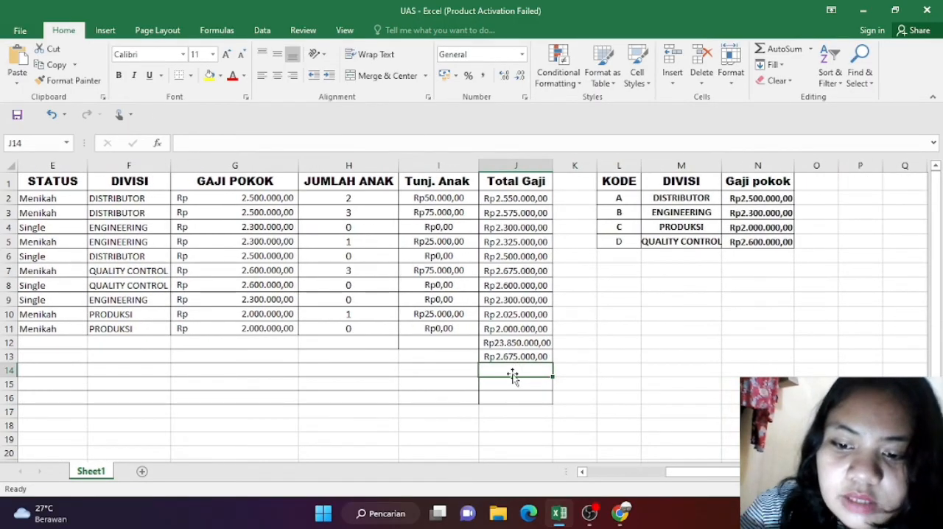
text(=)
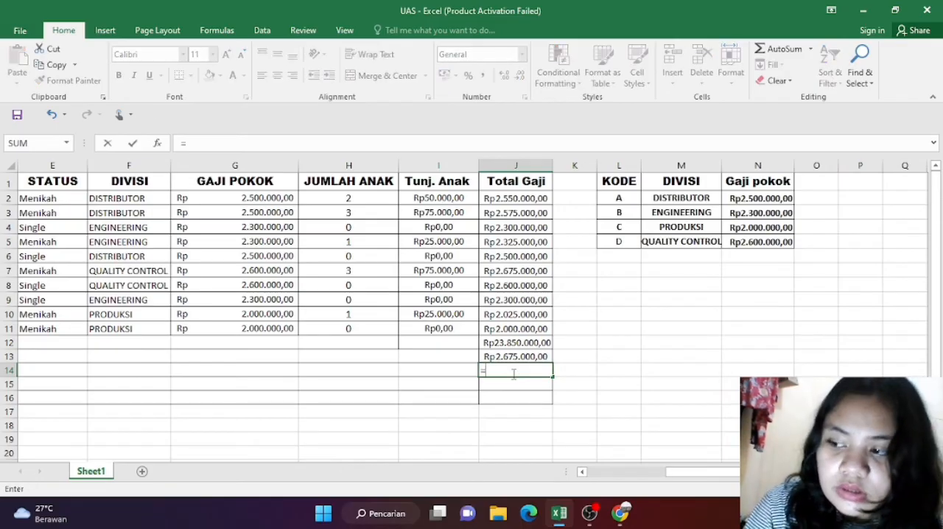
text(mi)
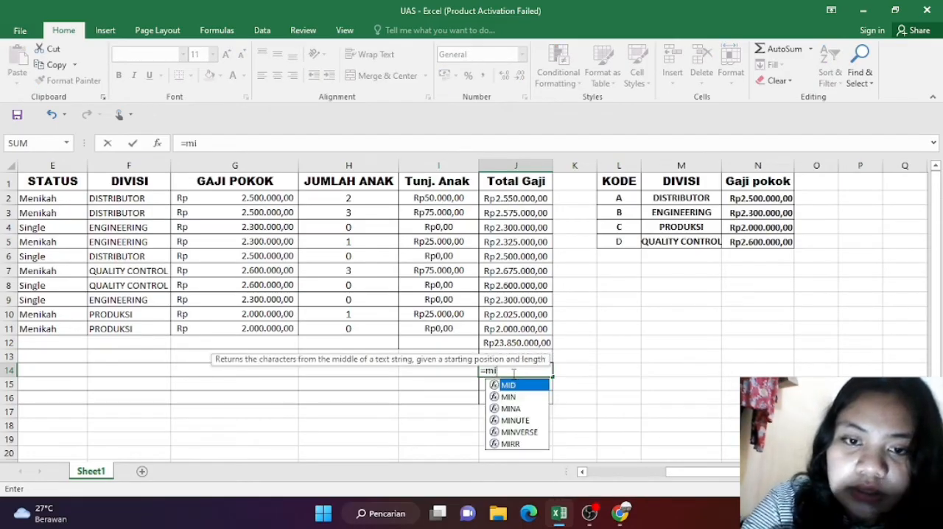
text(n)
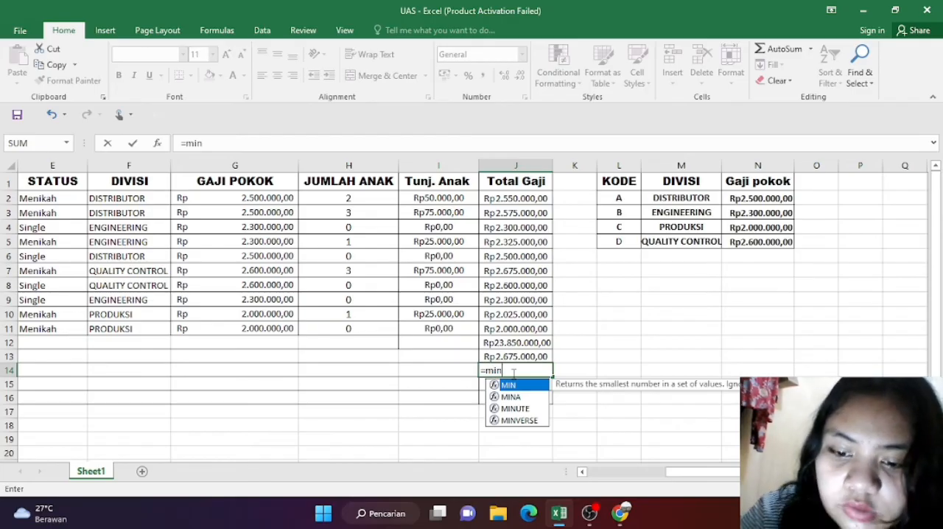
text(()
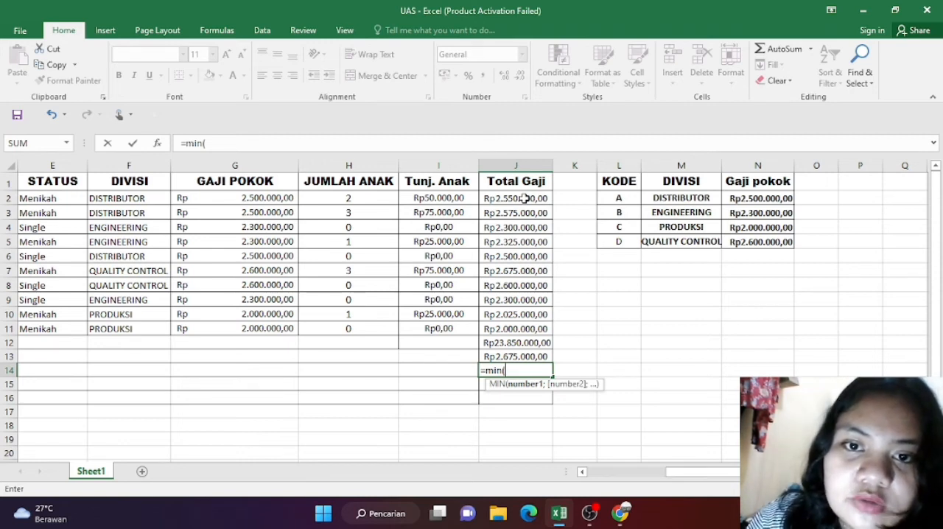
drag(523, 198, 549, 333)
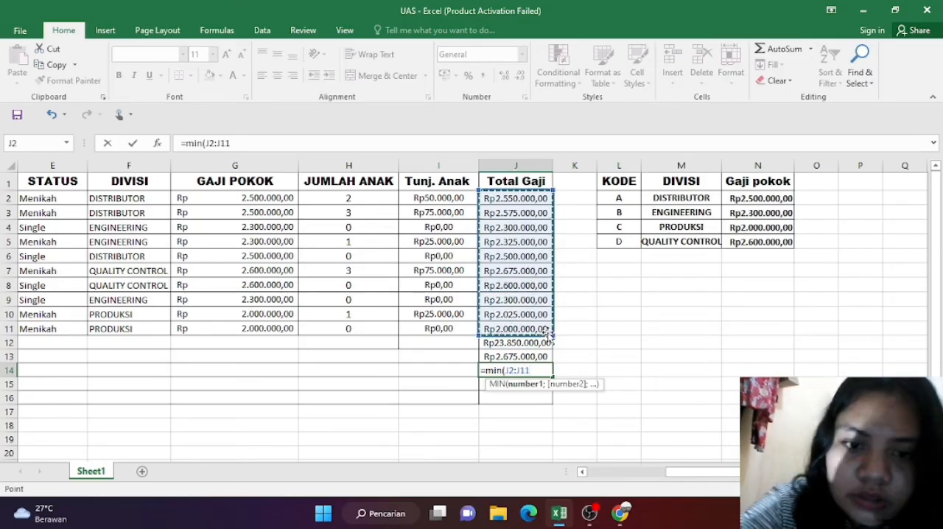
scroll(548, 335, left, 2)
scroll(548, 335, left, 2)
scroll(548, 335, right, 3)
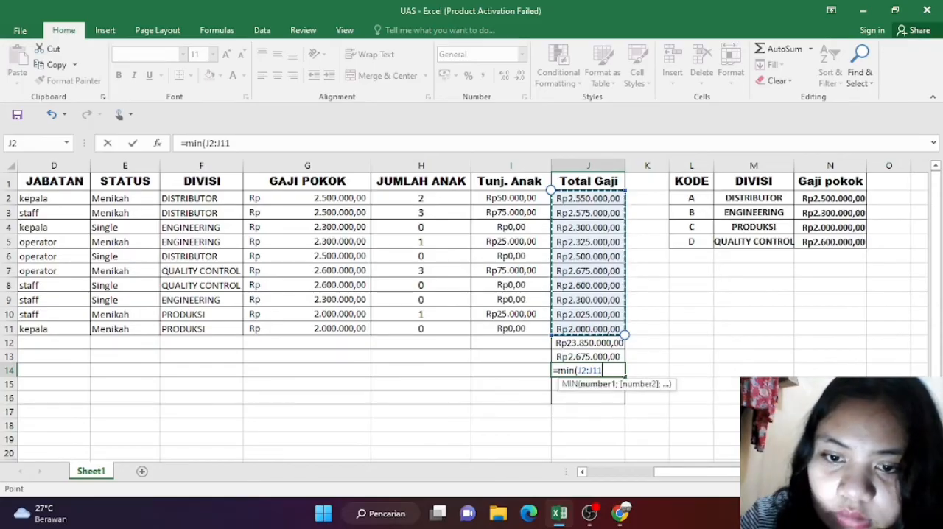
key(Return)
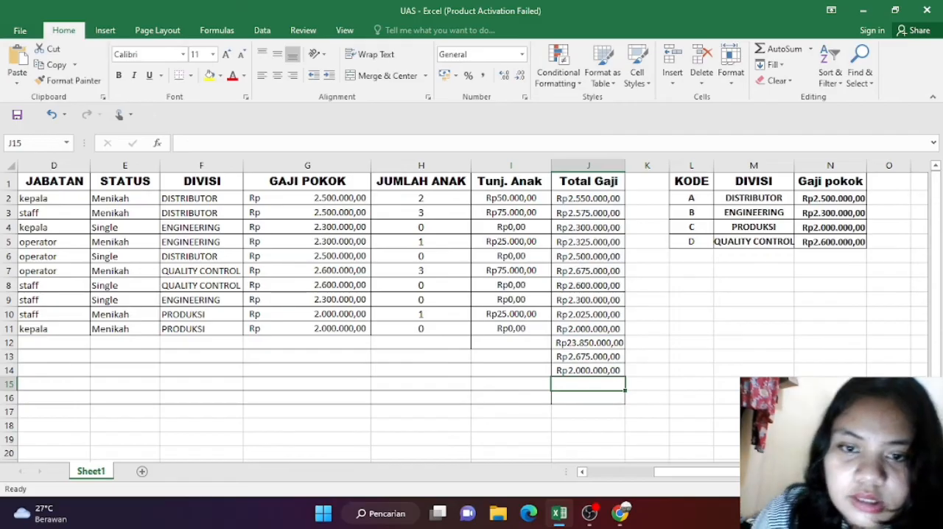
Step: Enter the formula =AVERAGE(J2:J11) in J15 to calculate Gaji rata rata from the Total Gaji column
scroll(472, 309, left, 3)
scroll(471, 310, right, 3)
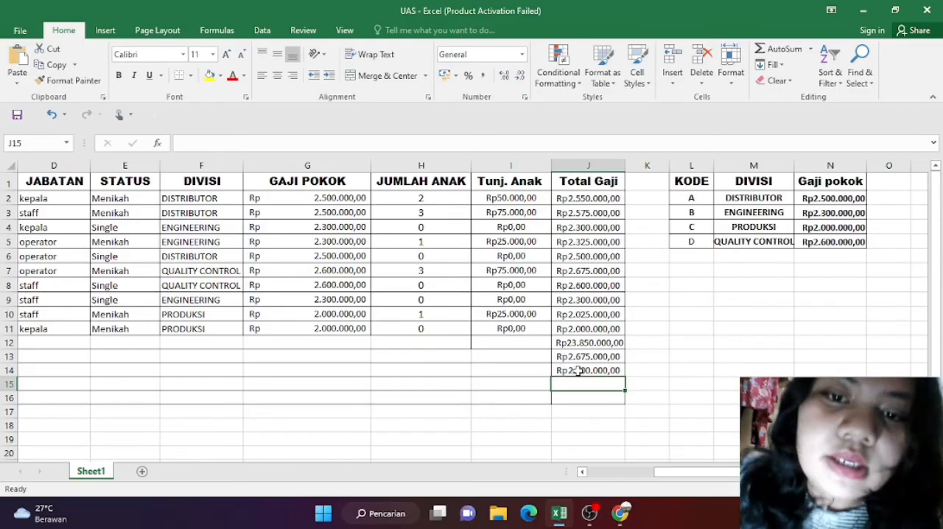
scroll(579, 370, left, 3)
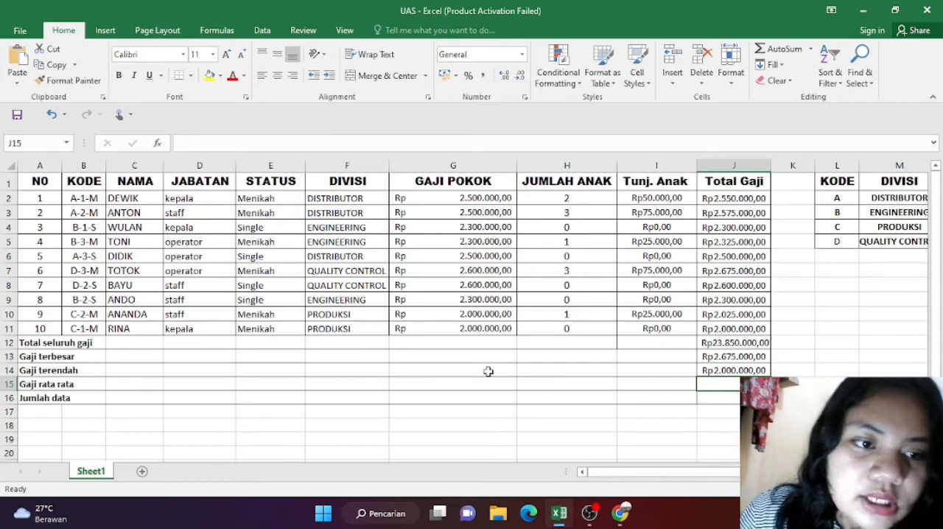
scroll(556, 359, right, 3)
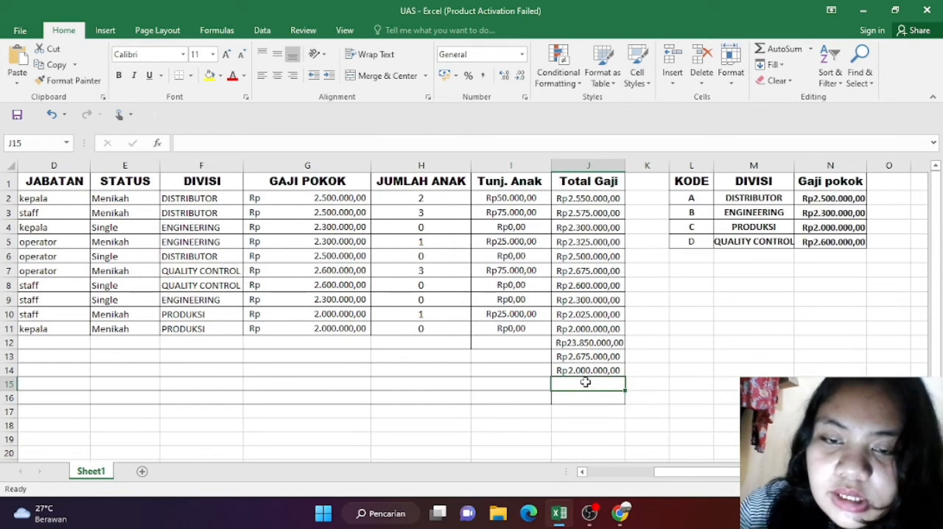
text(=)
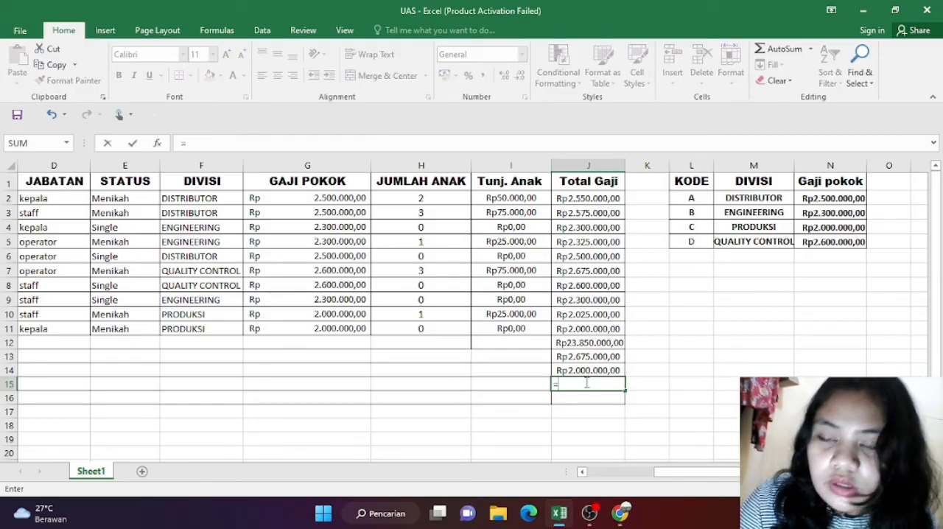
text(average)
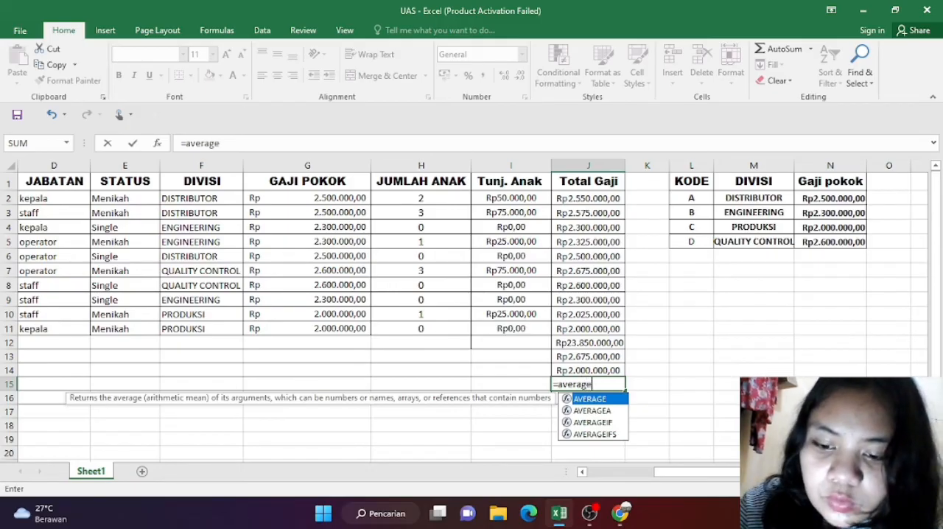
text(()
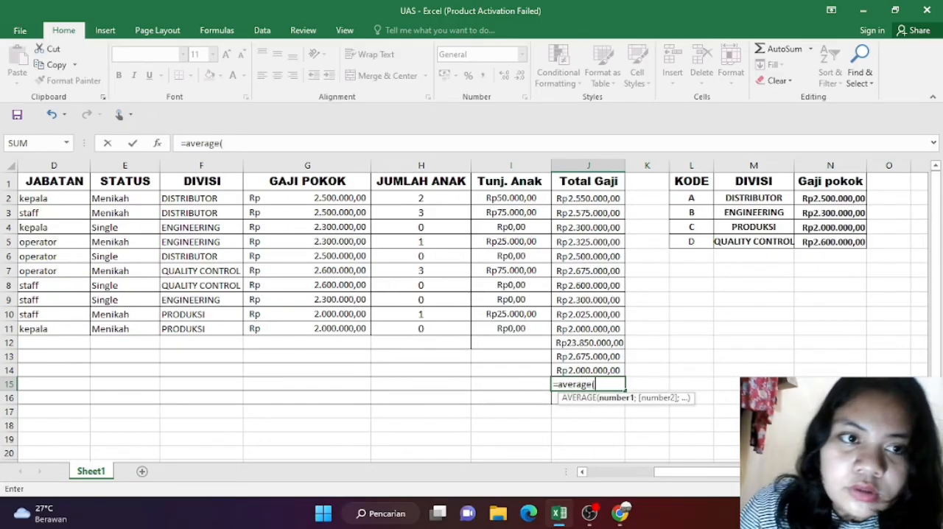
scroll(740, 378, left, 3)
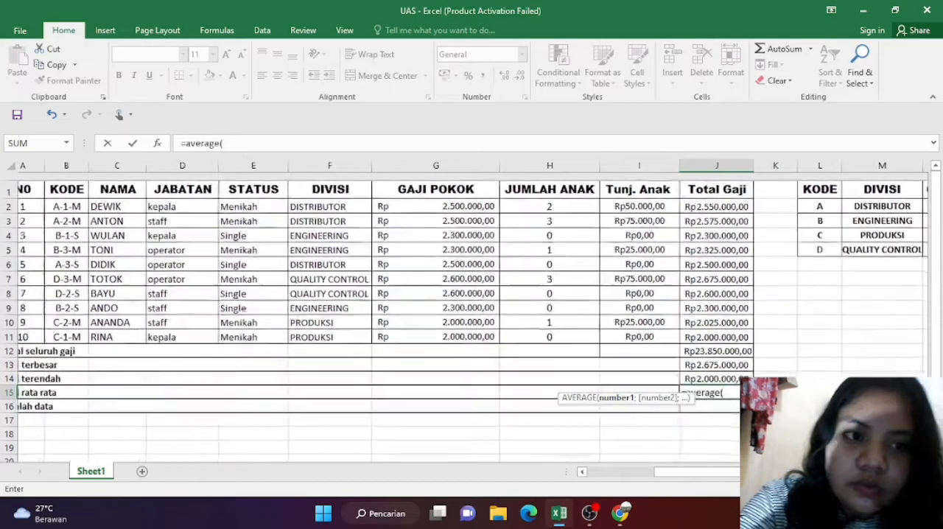
scroll(739, 378, down, 1)
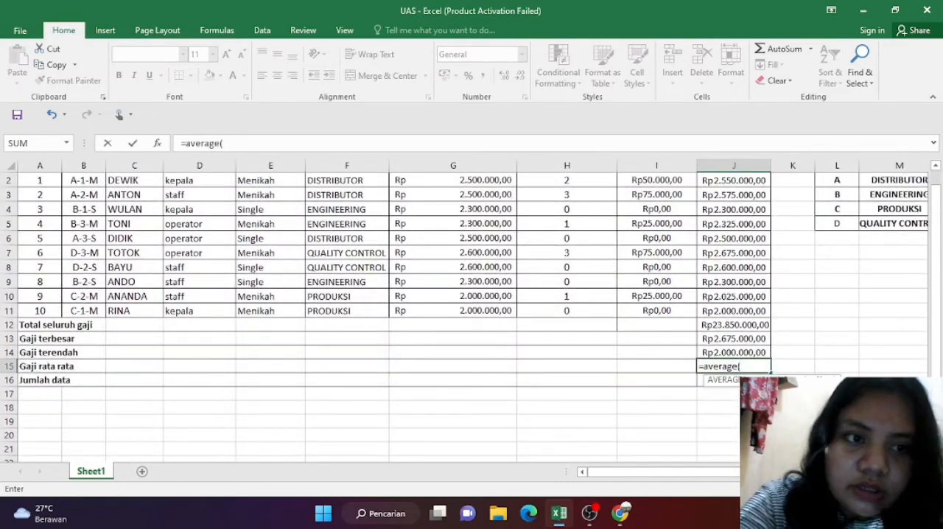
scroll(738, 396, up, 1)
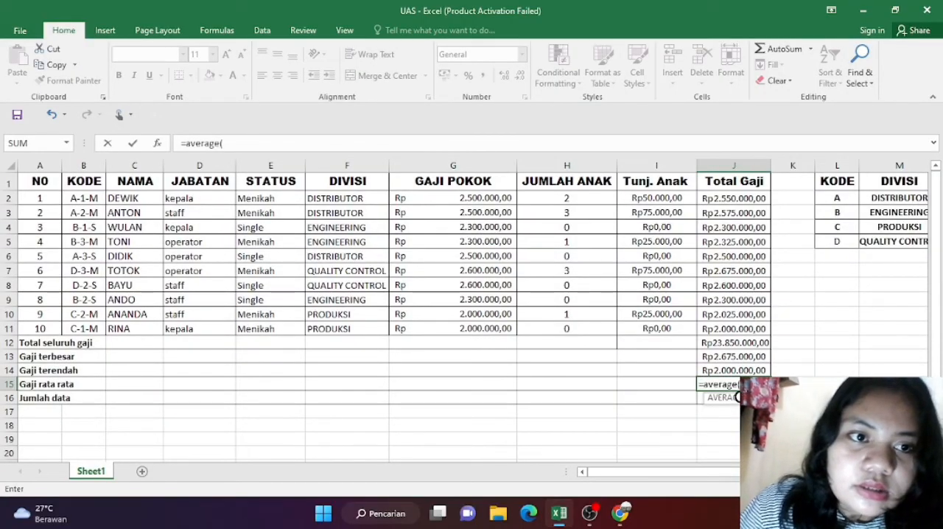
scroll(739, 397, right, 3)
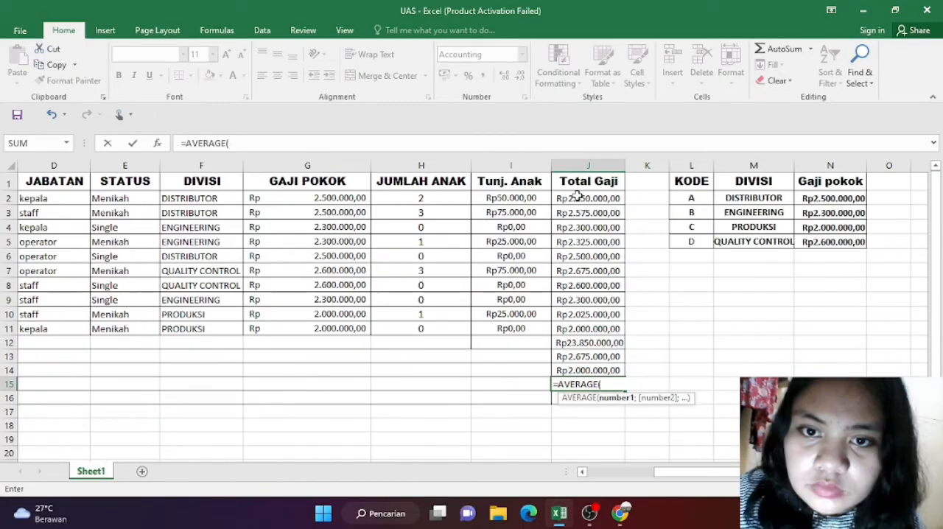
drag(575, 196, 600, 339)
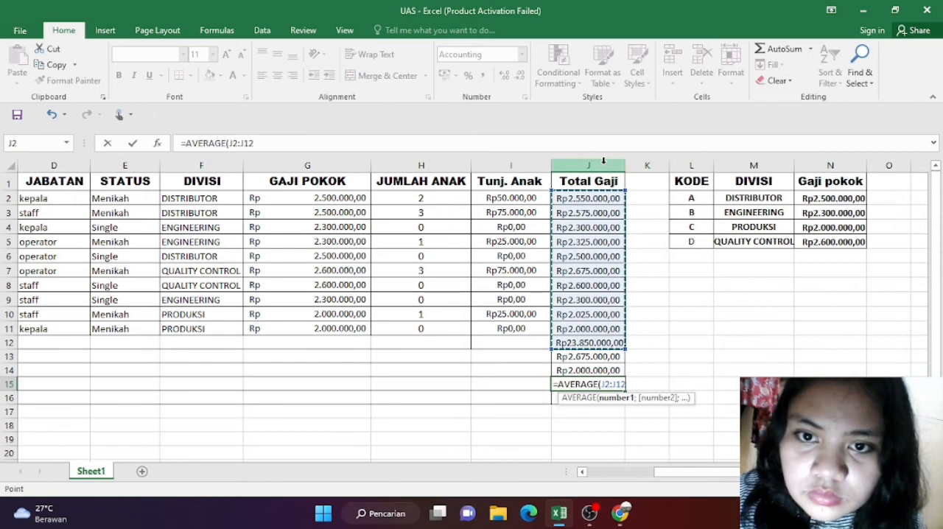
key(BackSpace)
key(BackSpace)
key(BackSpace)
key(BackSpace)
key(BackSpace)
key(BackSpace)
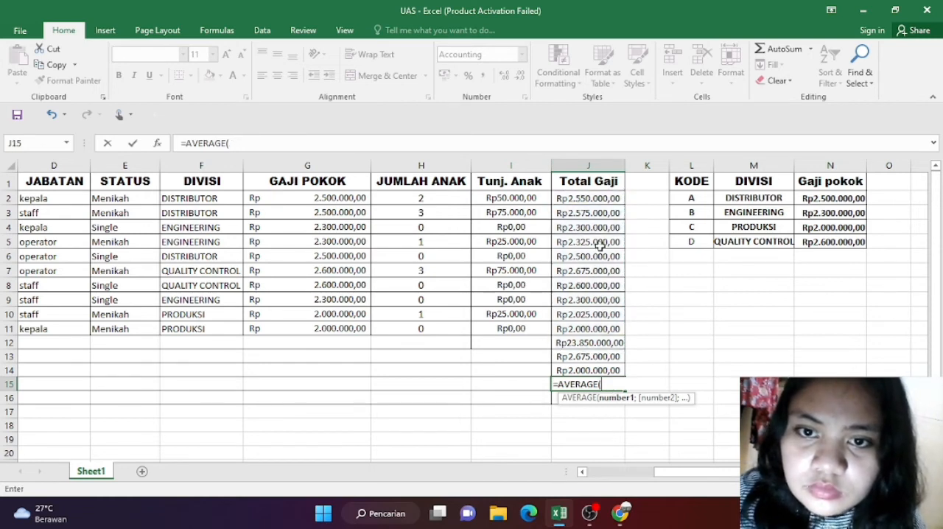
drag(589, 195, 612, 326)
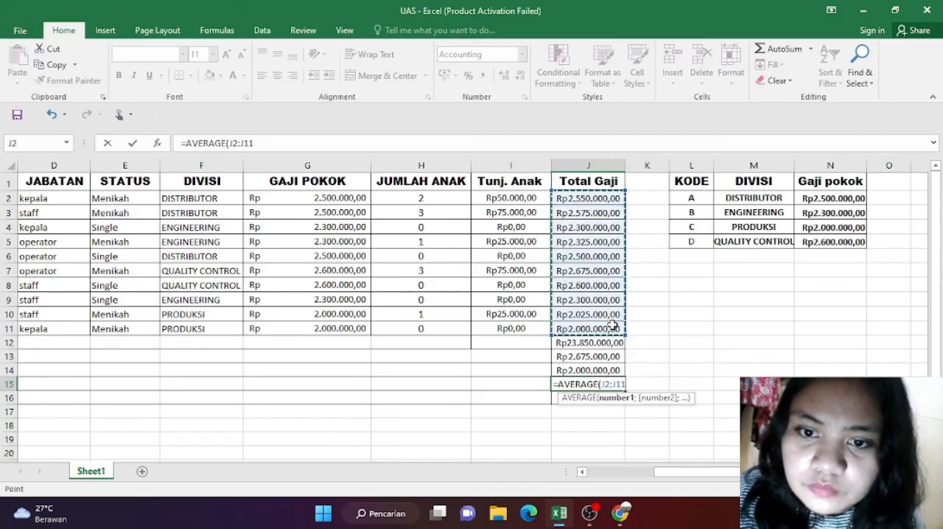
text())
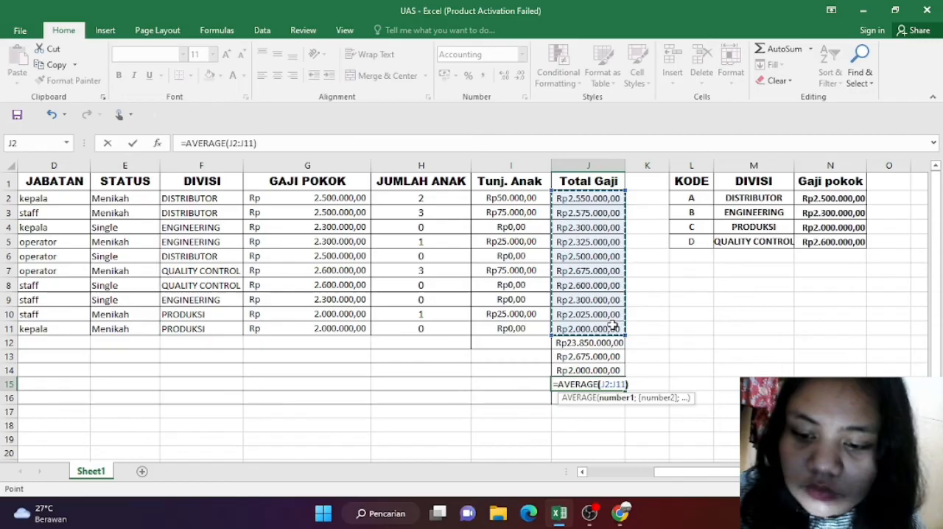
key(Return)
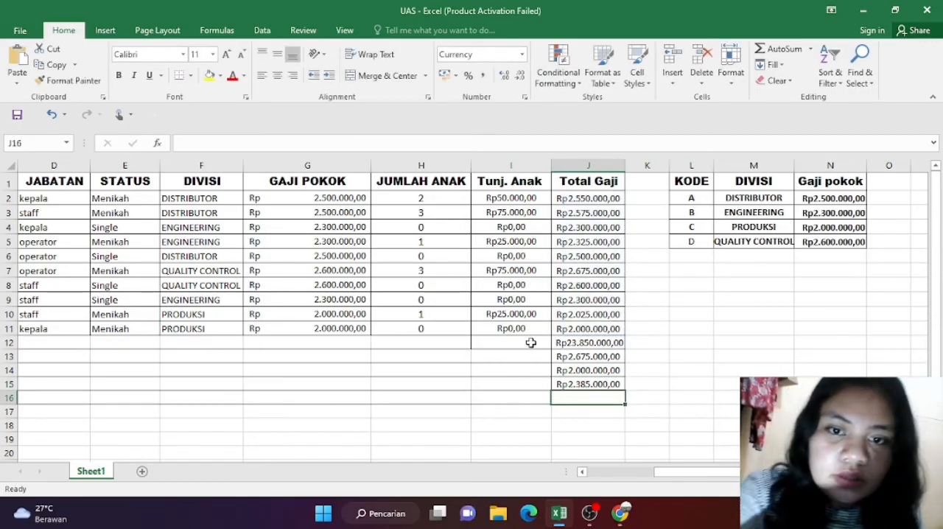
Step: Enter the formula =COUNT(G2:J11) in J16 to calculate Jumlah data, and select that cell again
scroll(530, 342, left, 5)
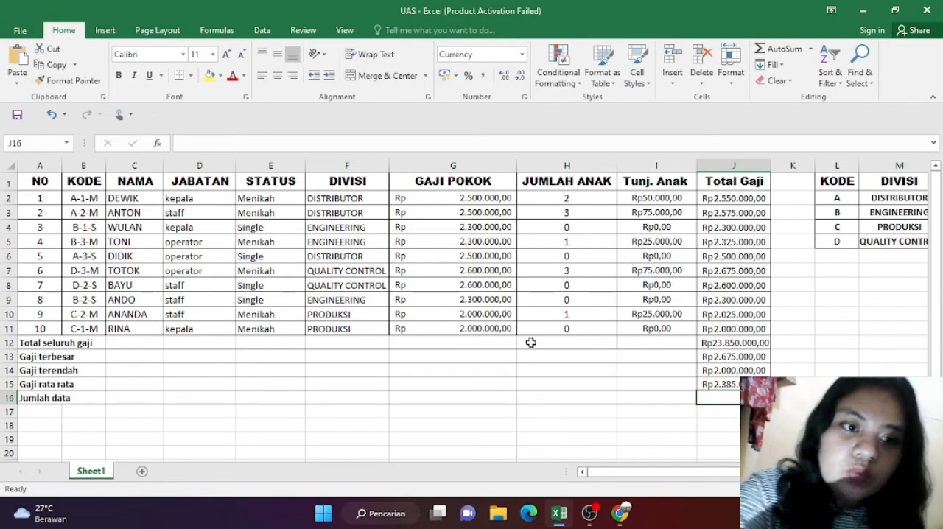
scroll(530, 343, right, 3)
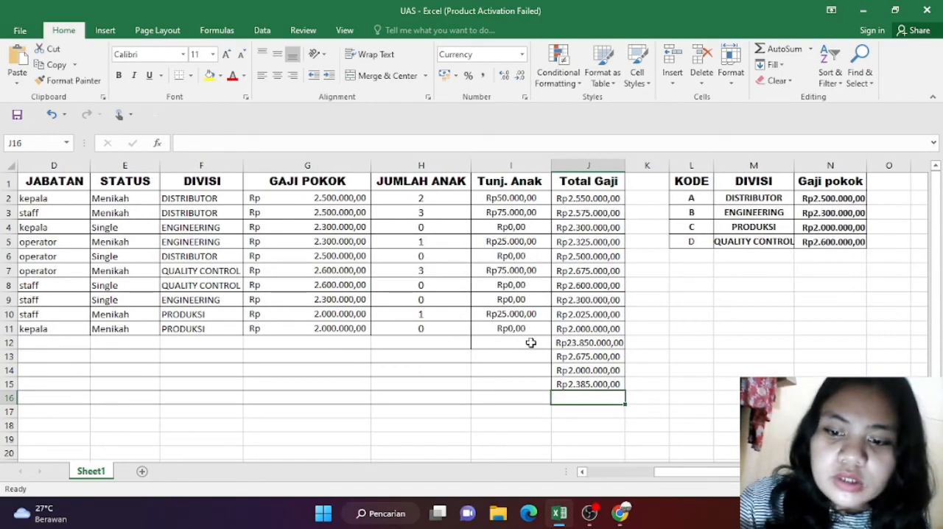
text(=)
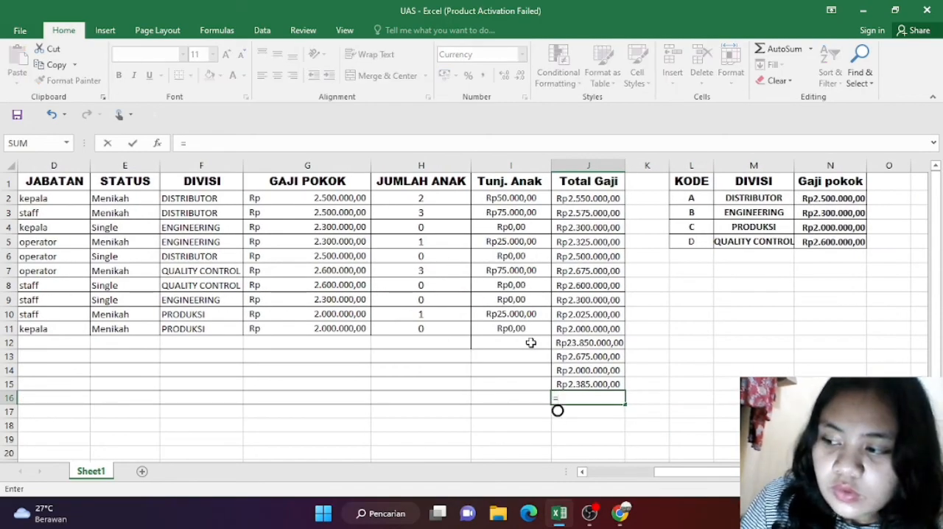
text(count)
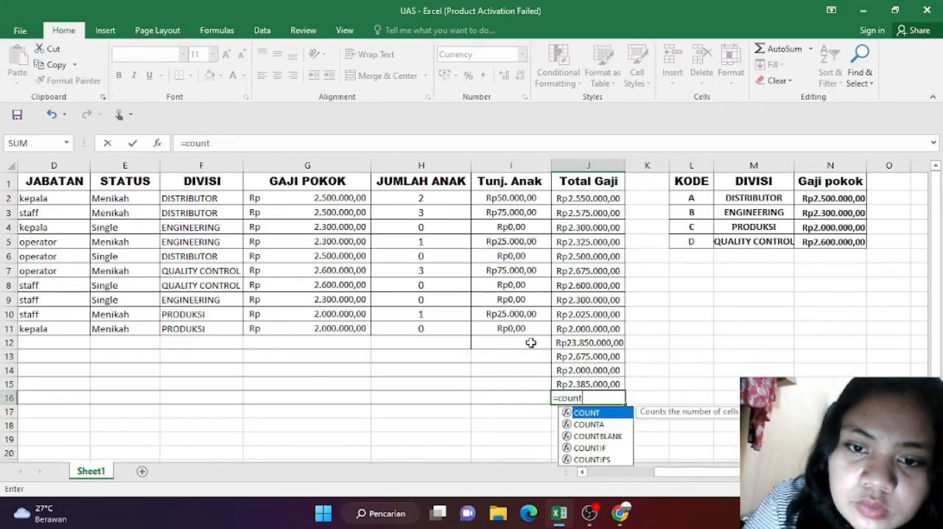
text(()
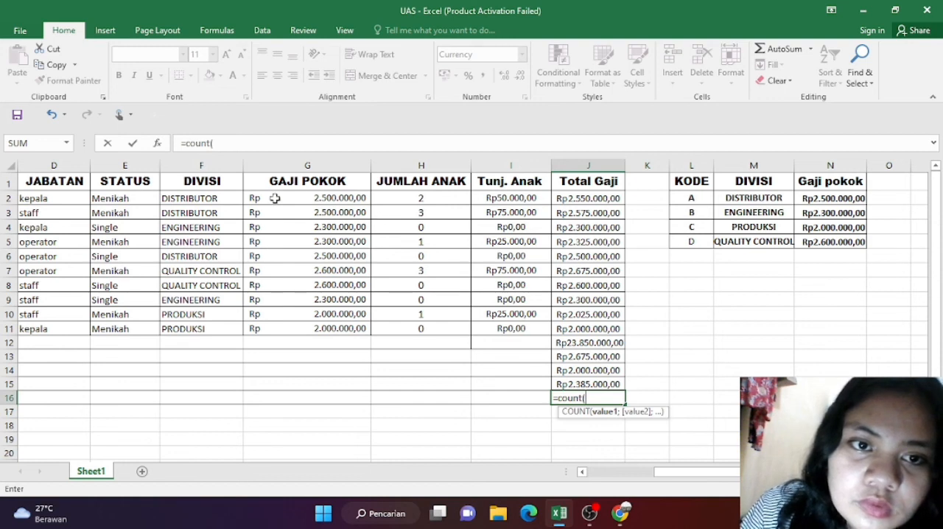
drag(267, 192, 620, 320)
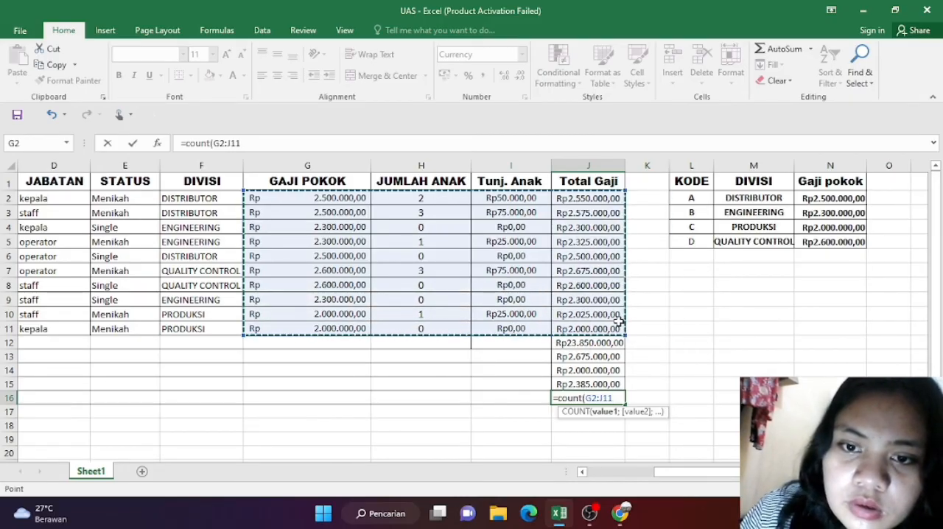
text(_)
key(BackSpace)
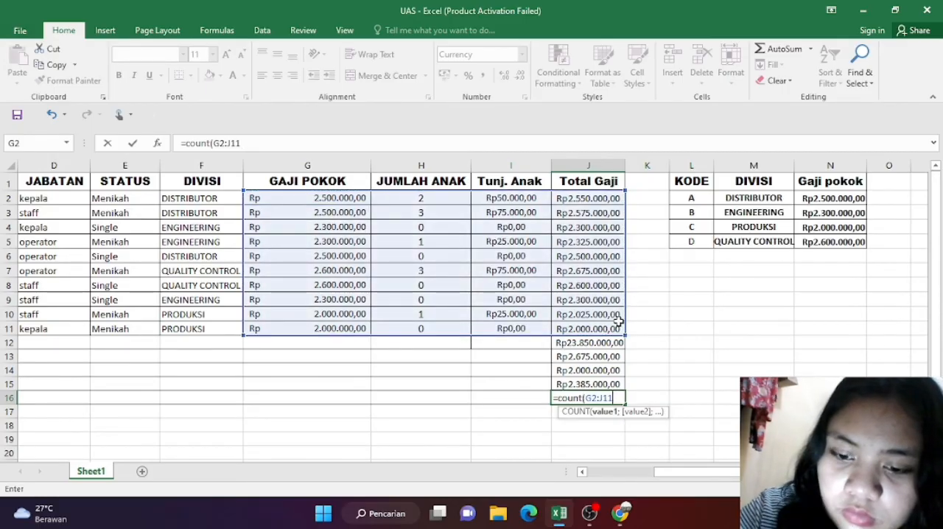
text())
key(Return)
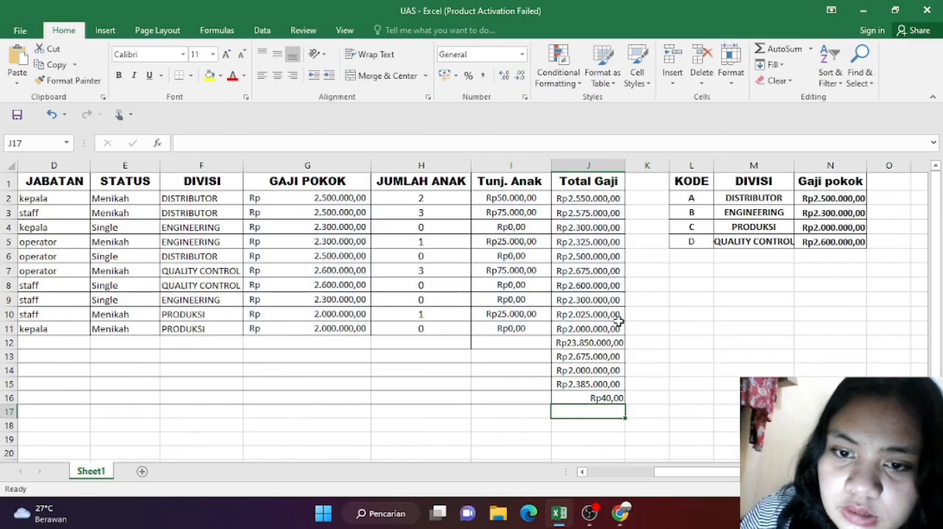
click(592, 402)
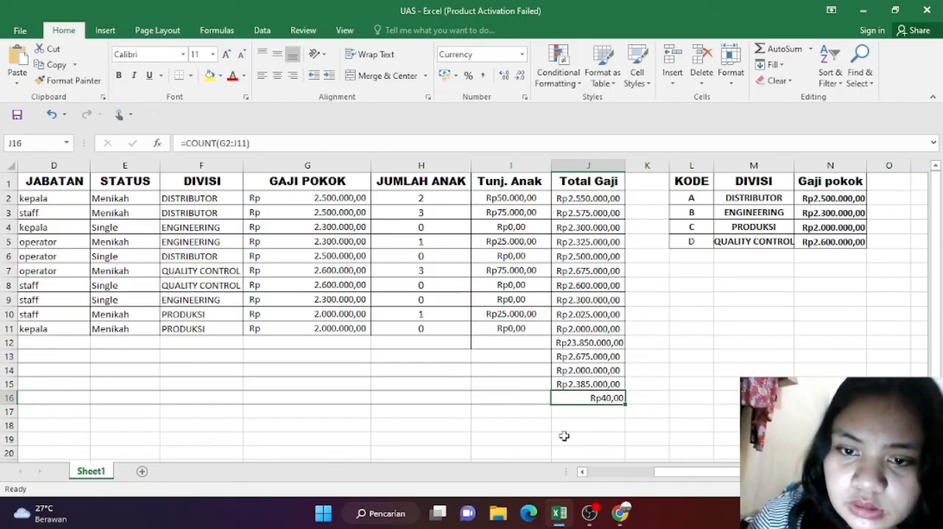
Step: Replace the Jumlah data formula in J16 with =COUNTA(B2:J11) and show its result as a centred plain number without currency formatting
key(BackSpace)
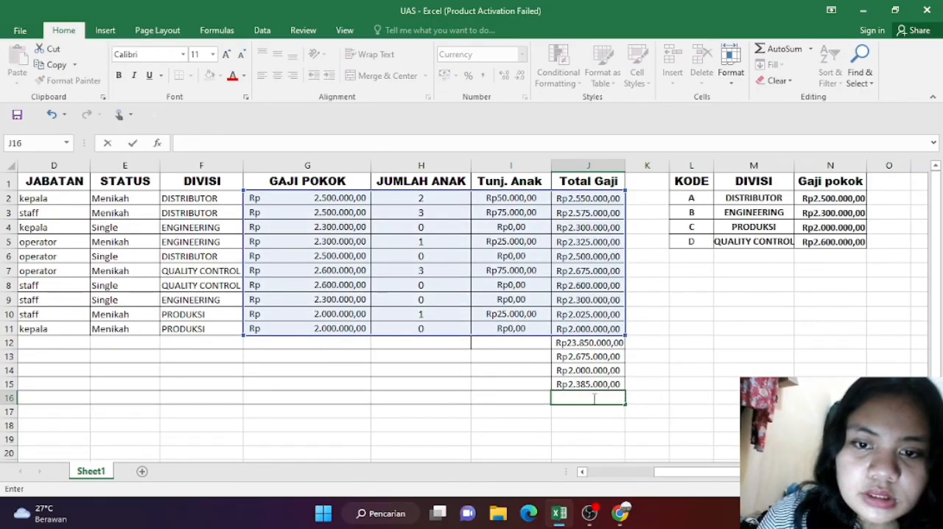
text(=)
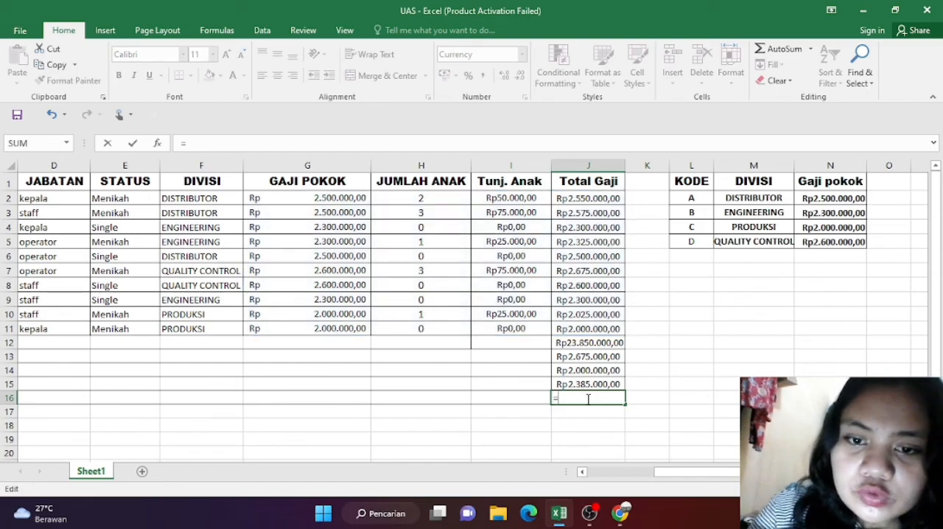
text(counta)
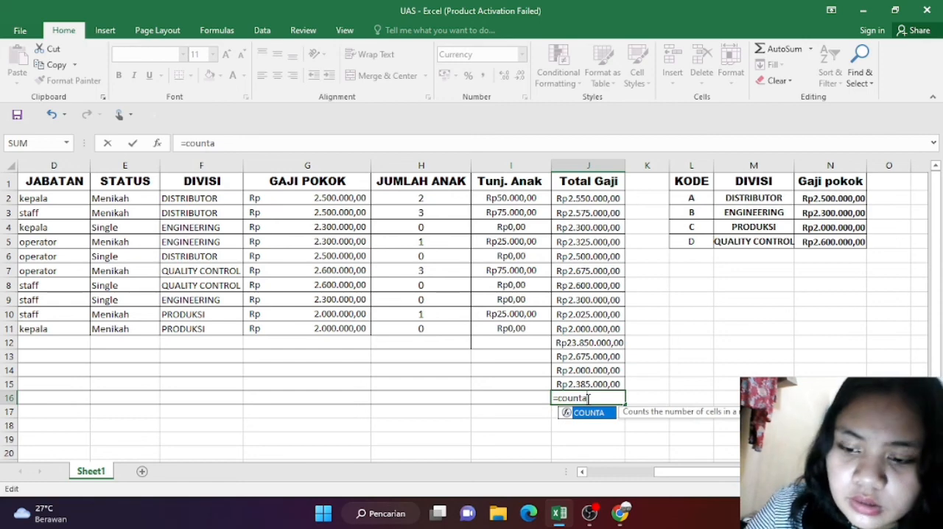
text(()
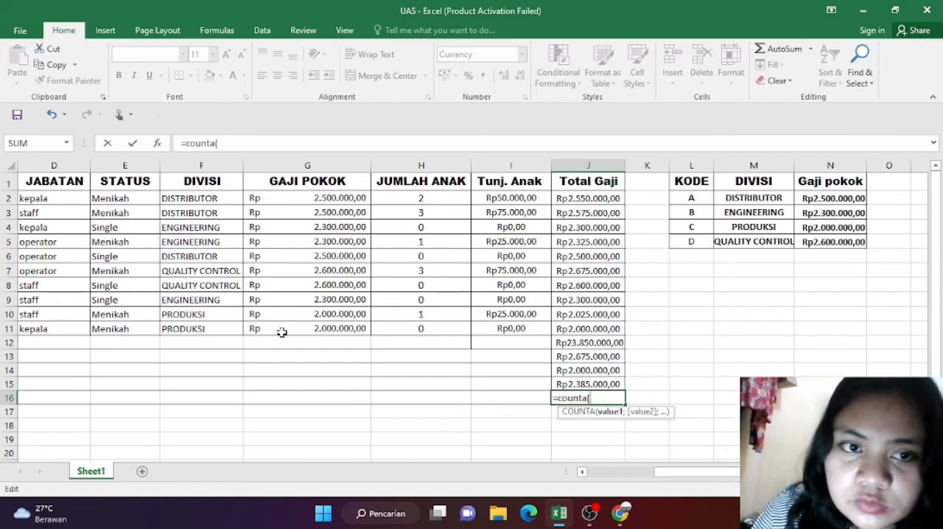
scroll(164, 203, left, 3)
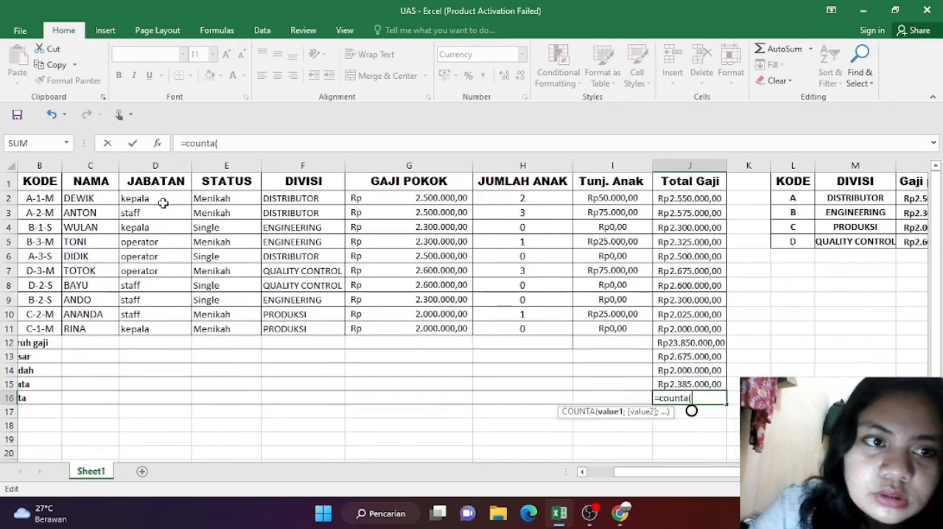
scroll(37, 193, left, 1)
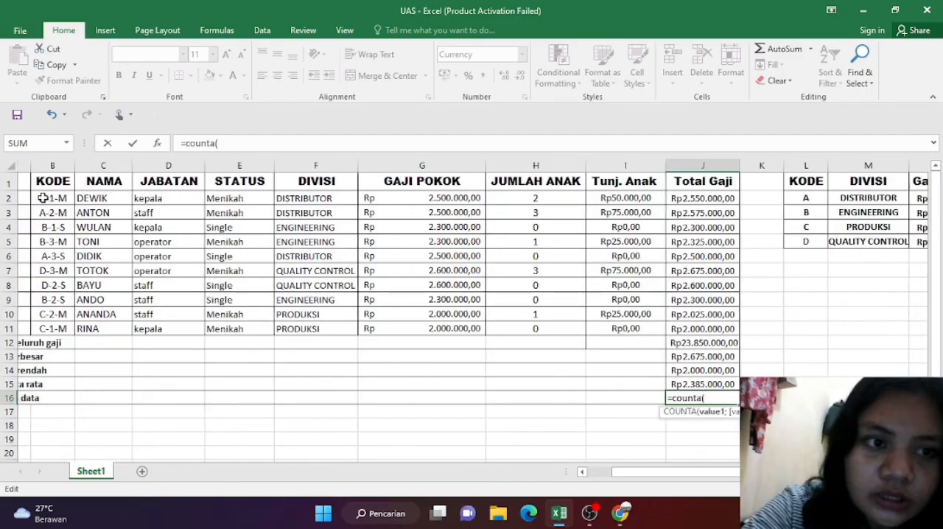
scroll(43, 198, right, 1)
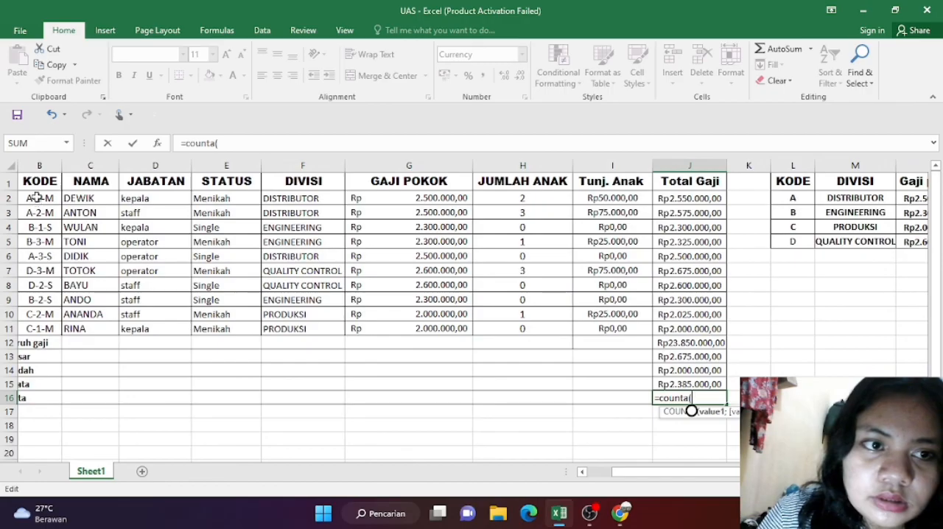
drag(37, 195, 694, 335)
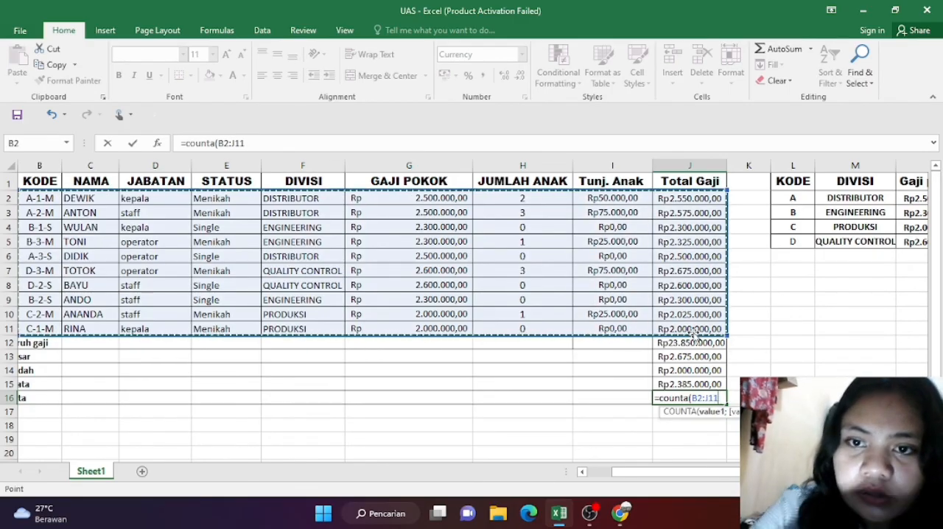
scroll(693, 335, right, 2)
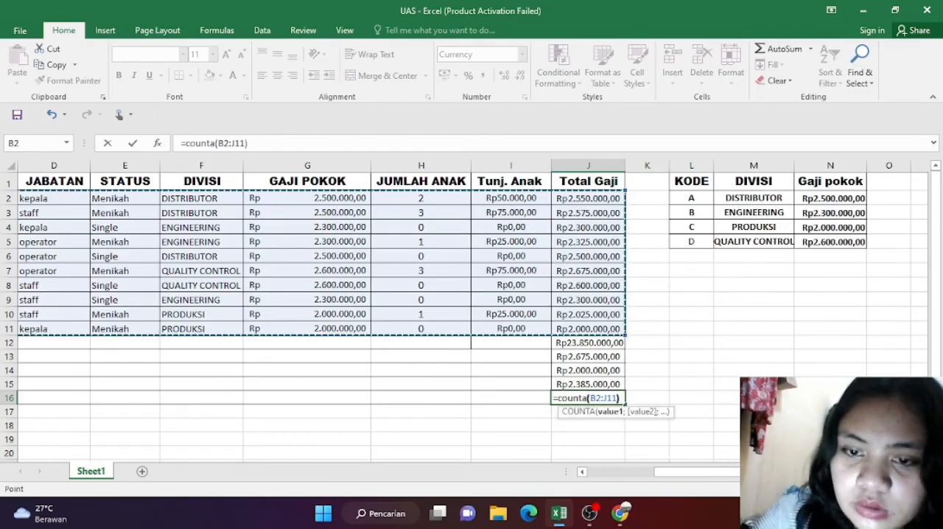
key(Return)
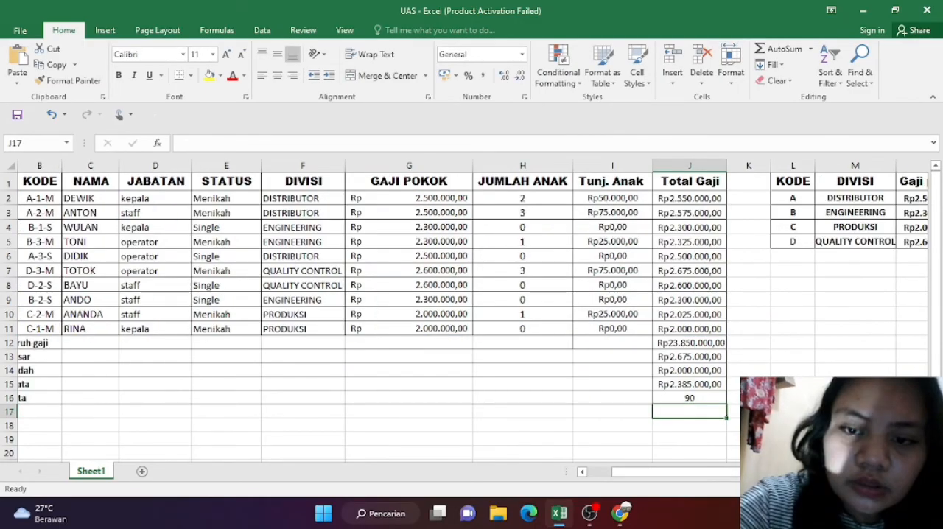
scroll(472, 310, right, 2)
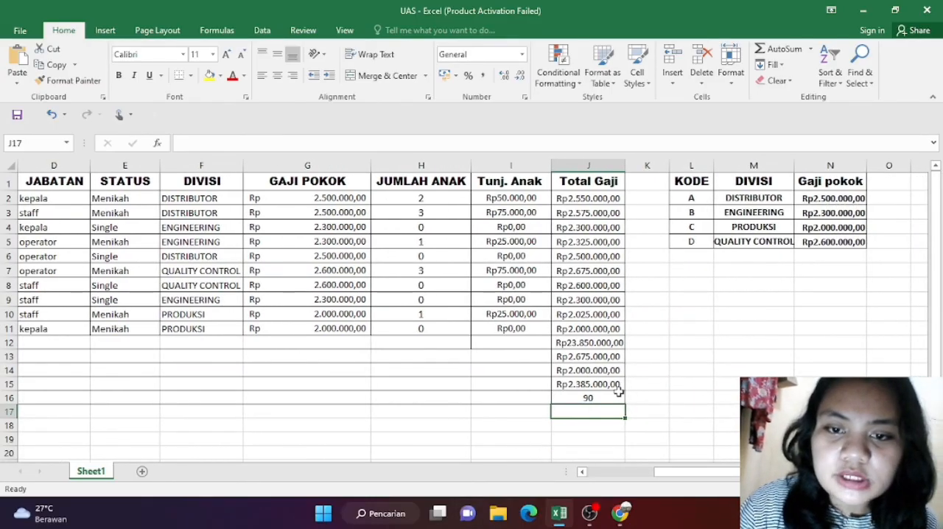
scroll(628, 411, left, 2)
scroll(628, 412, left, 1)
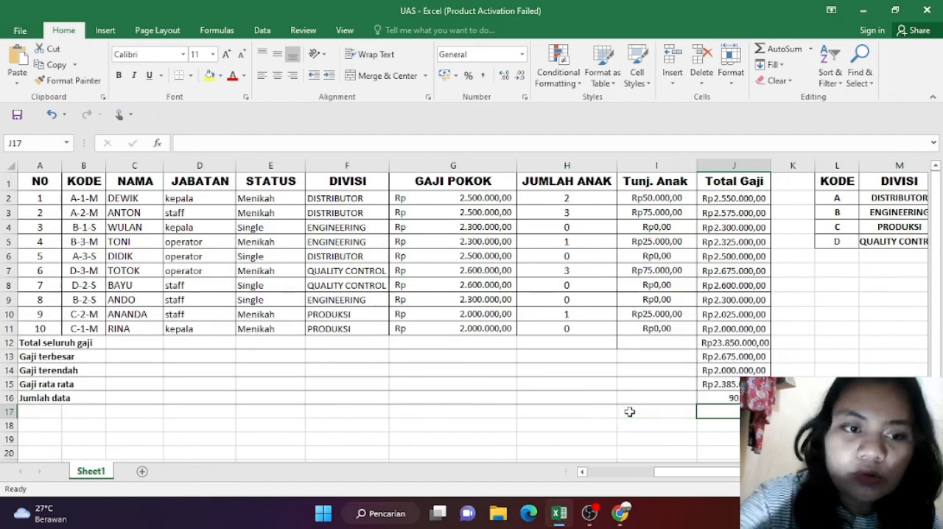